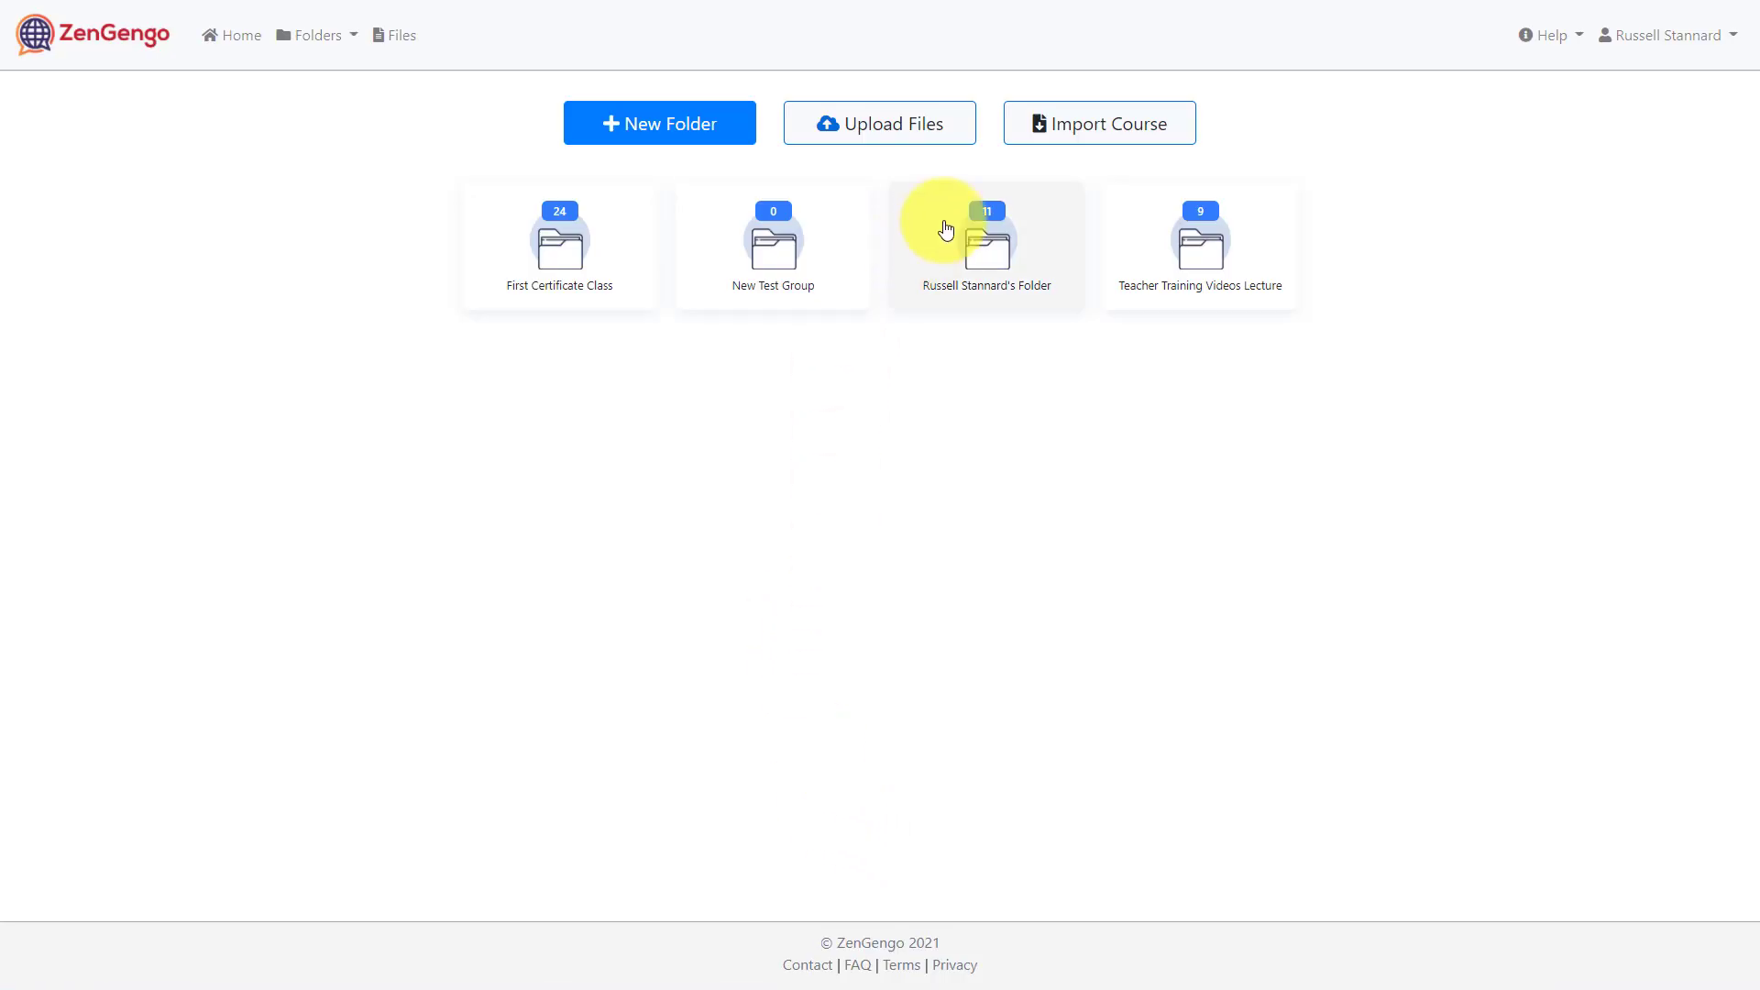
- Create a new folder named "New TTV Class"
{"action": "left_click", "coordinate": [650, 134]}
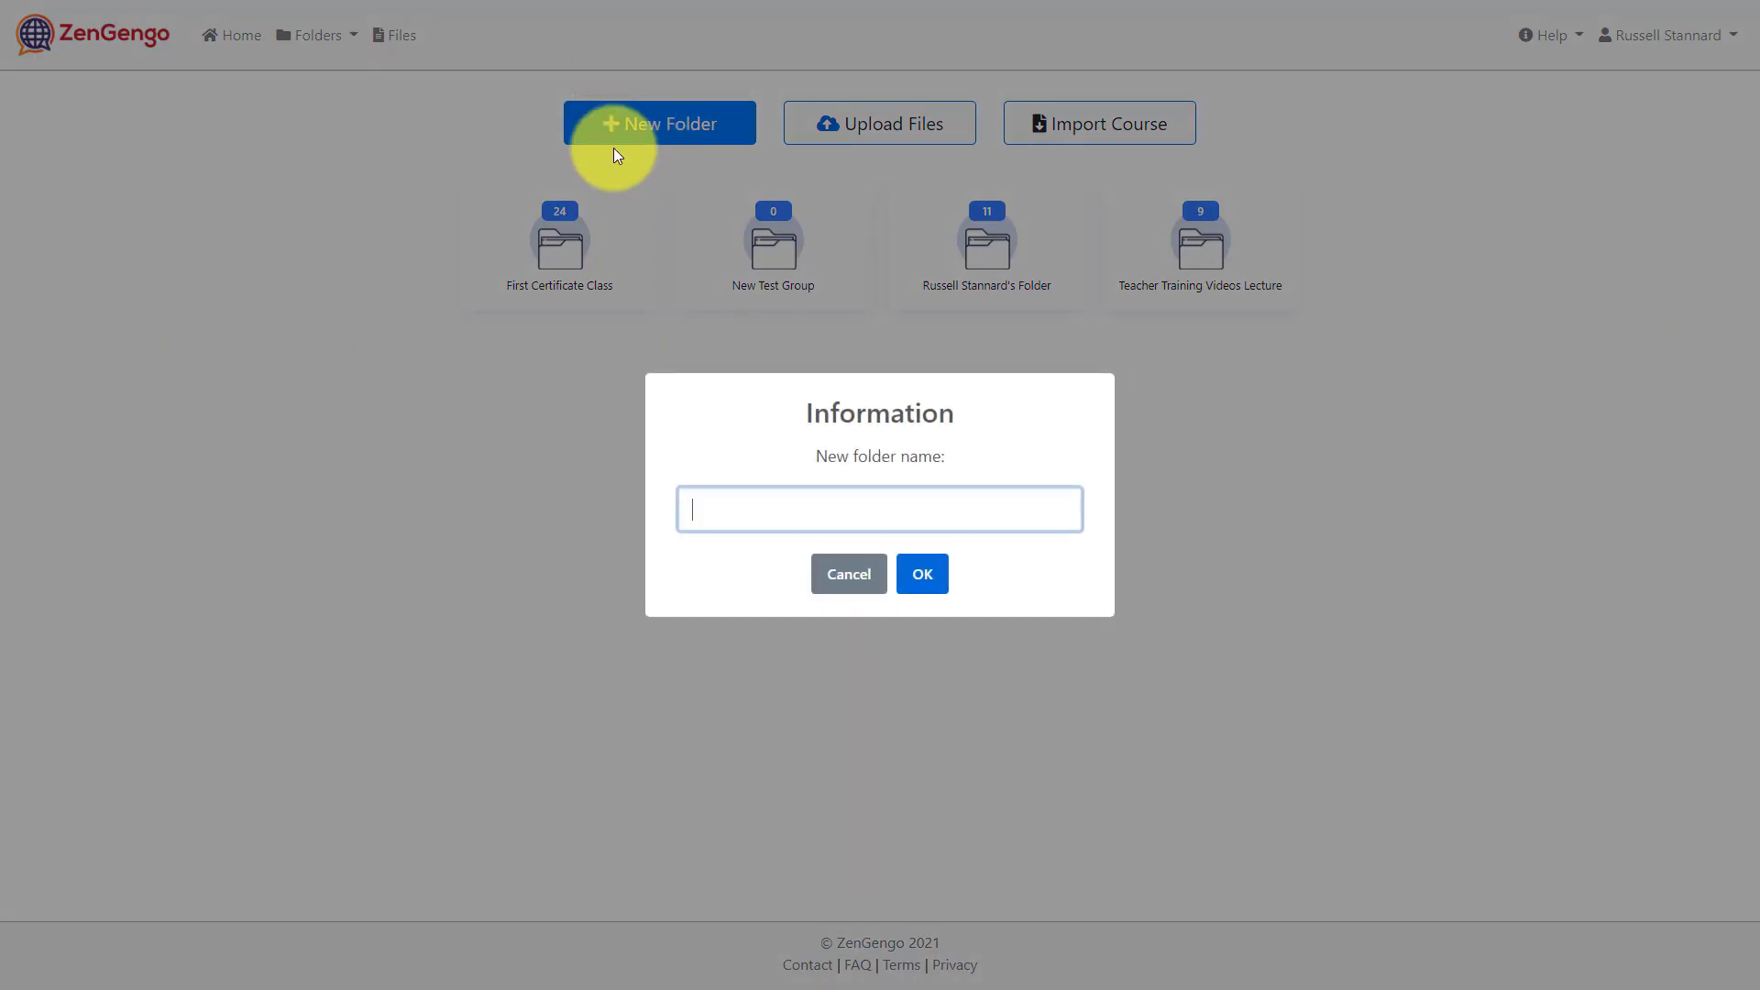
{"action": "type", "text": "Ne"}
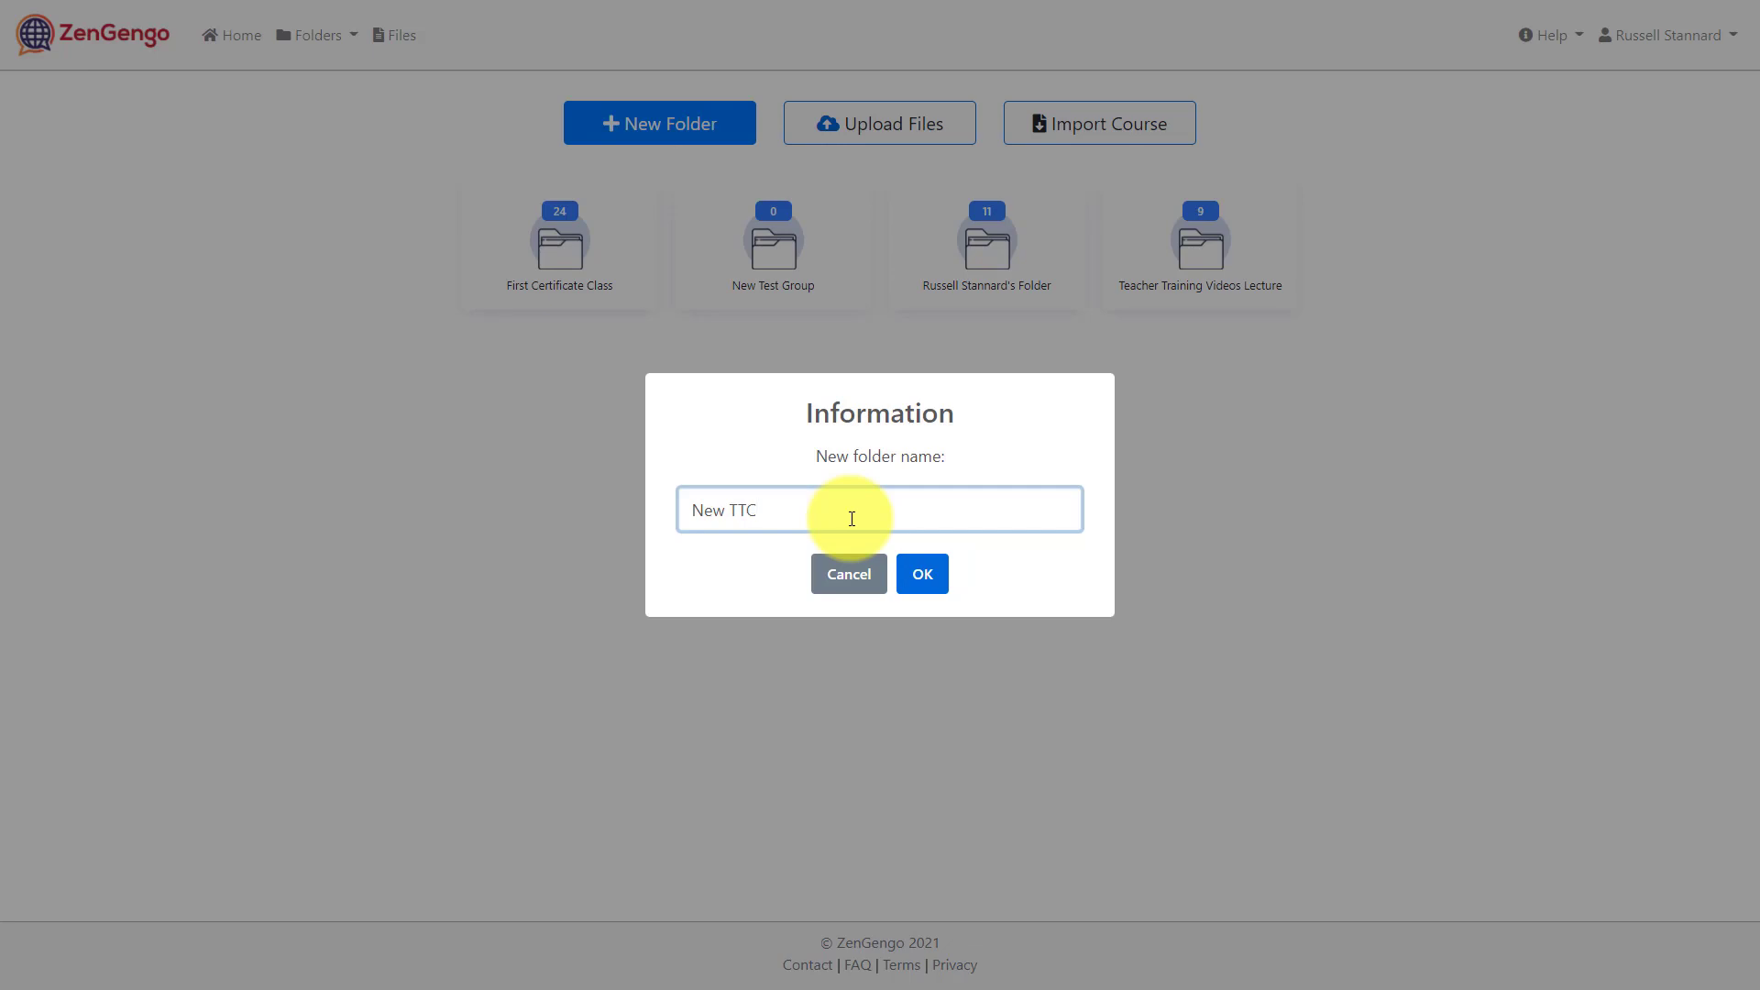
{"action": "type", "text": "w TTV Class"}
{"action": "left_click", "coordinate": [922, 576]}
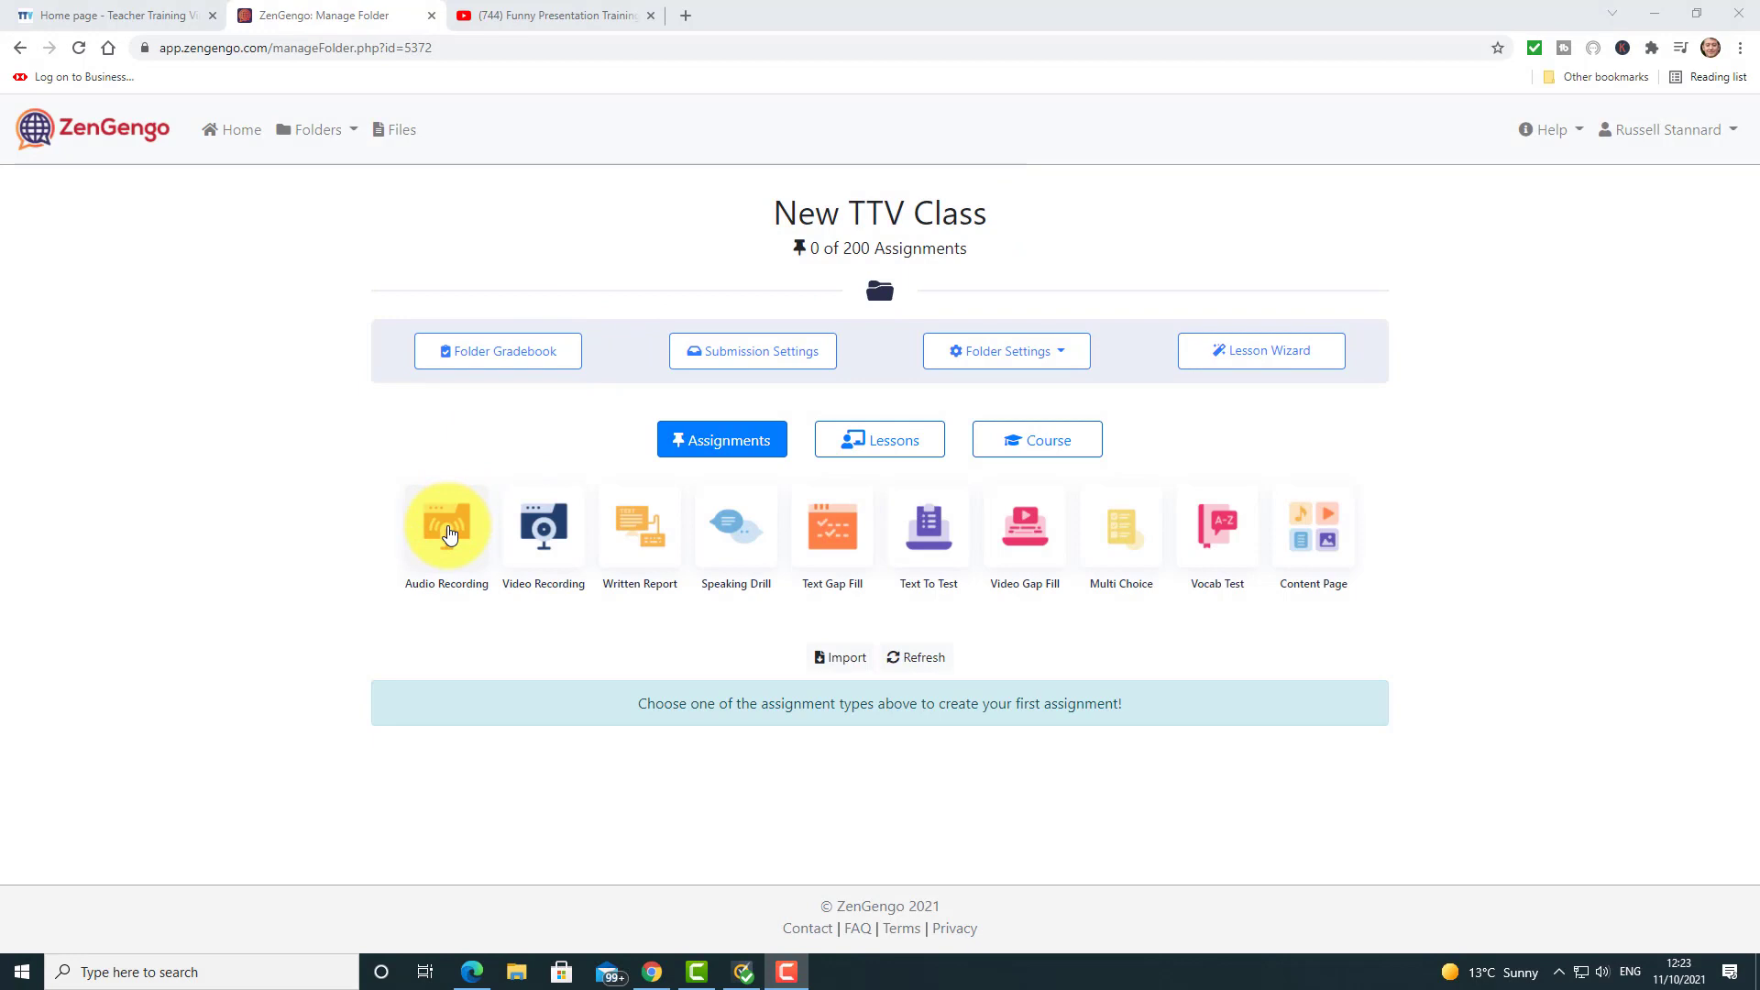
- Start an Audio Recording assignment titled "Presentation from a bad speaker" with the text prompt "Watch the video and comment on 5 mistakes the presenter makes."
{"action": "left_click", "coordinate": [447, 438]}
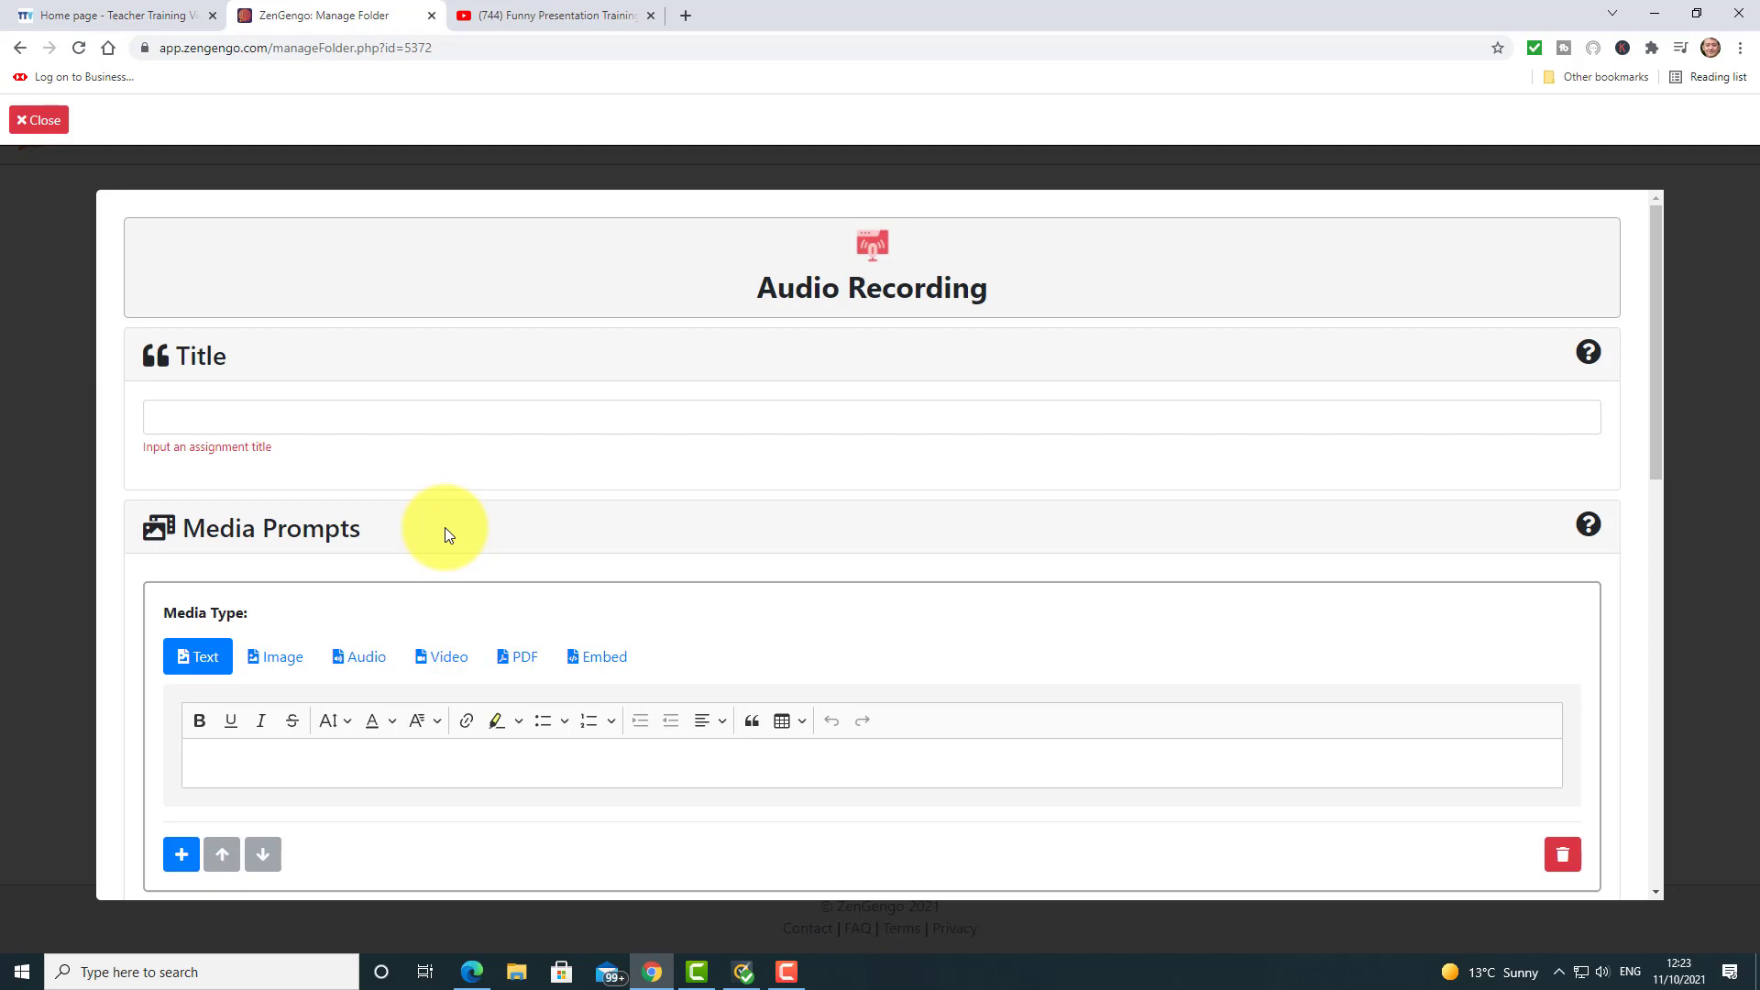
{"action": "left_click", "coordinate": [298, 418]}
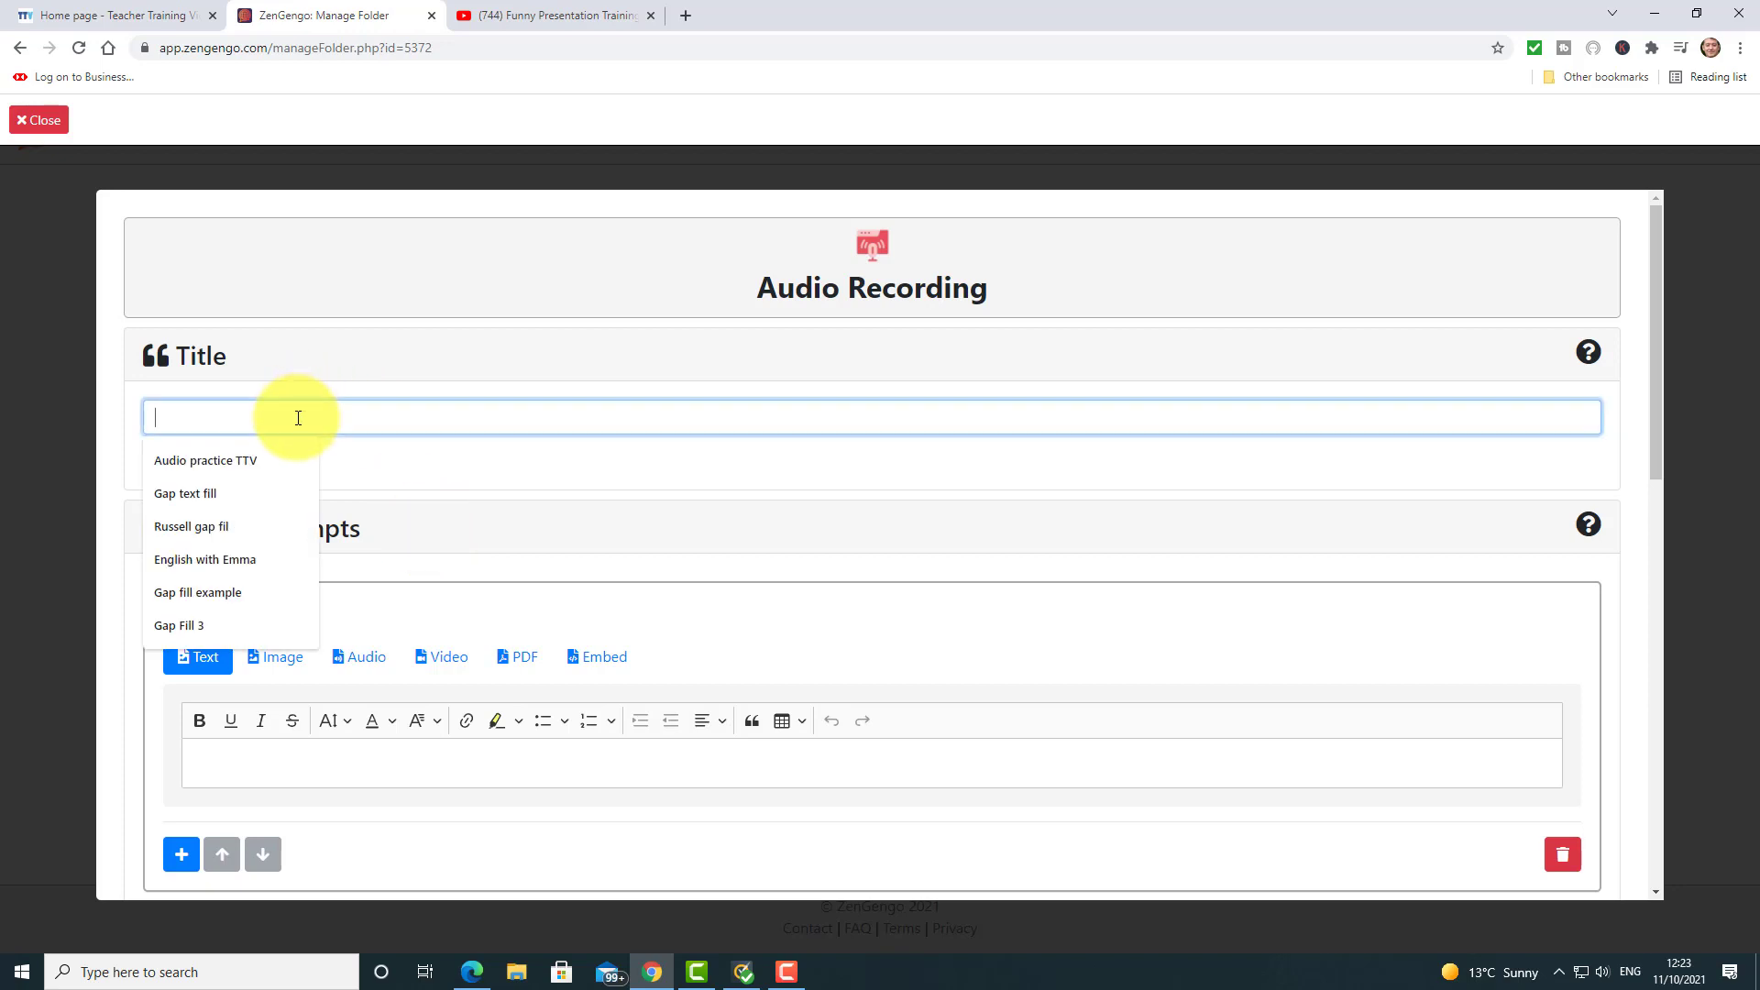
{"action": "type", "text": "Presentation"}
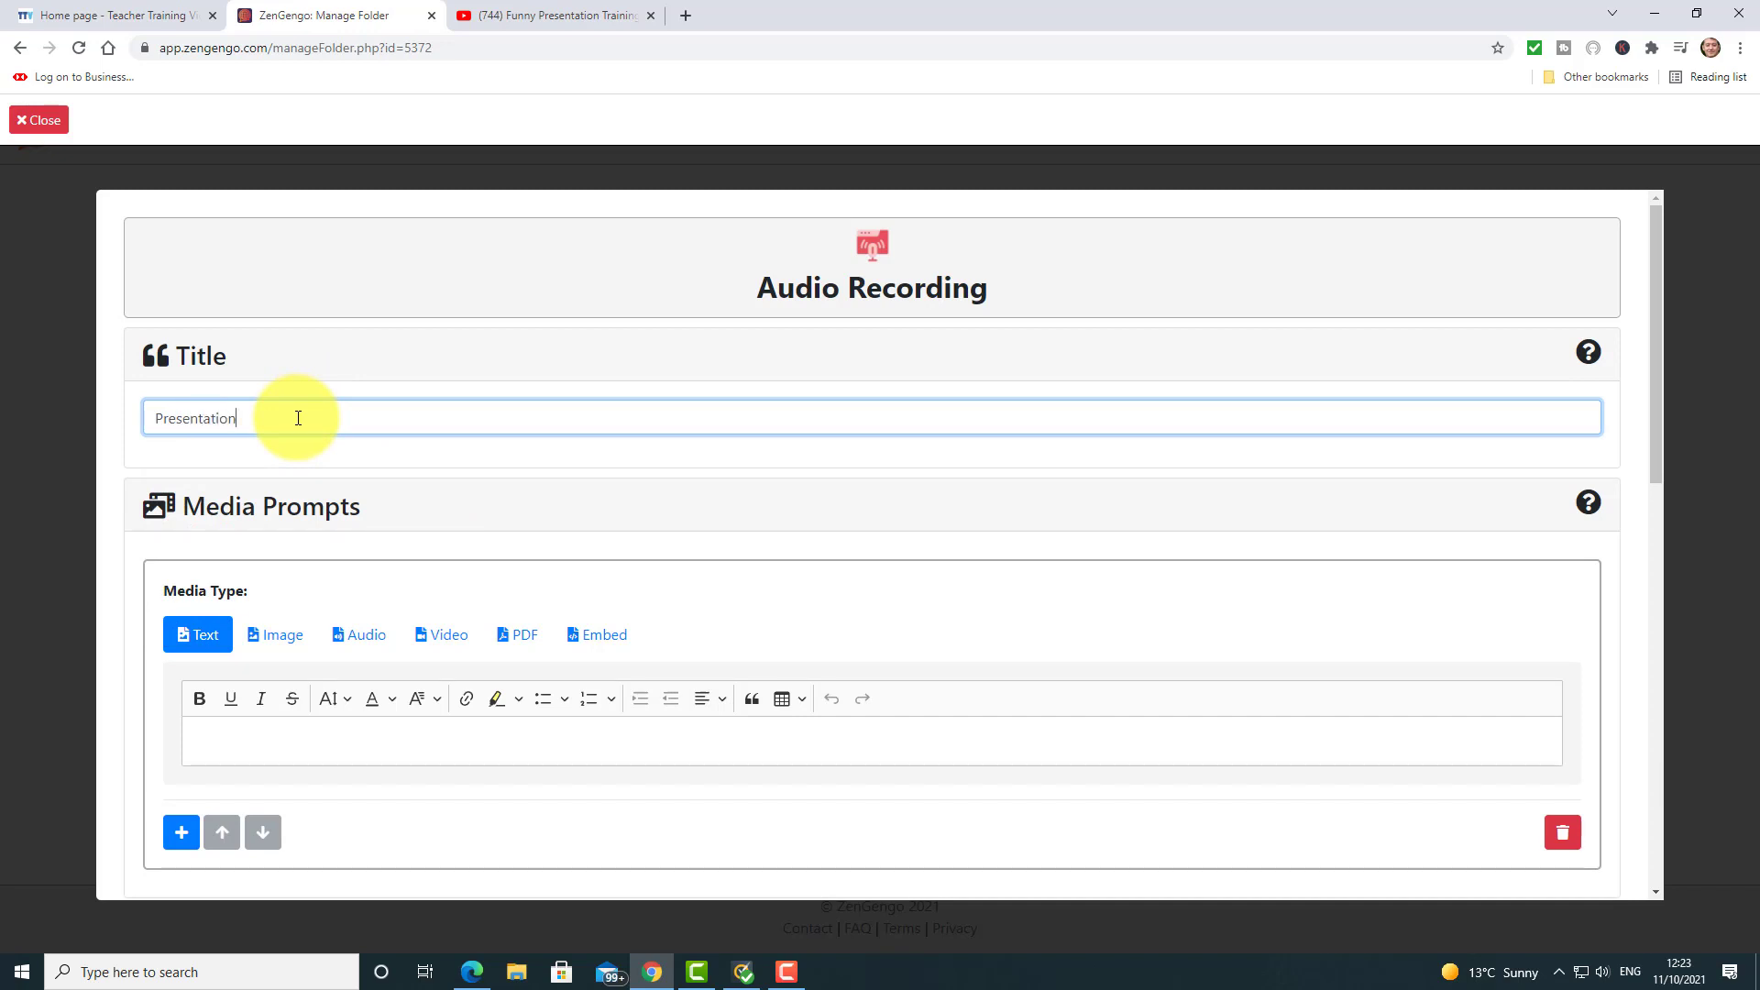
{"action": "type", "text": " from a bad speaker"}
{"action": "left_click", "coordinate": [344, 751]}
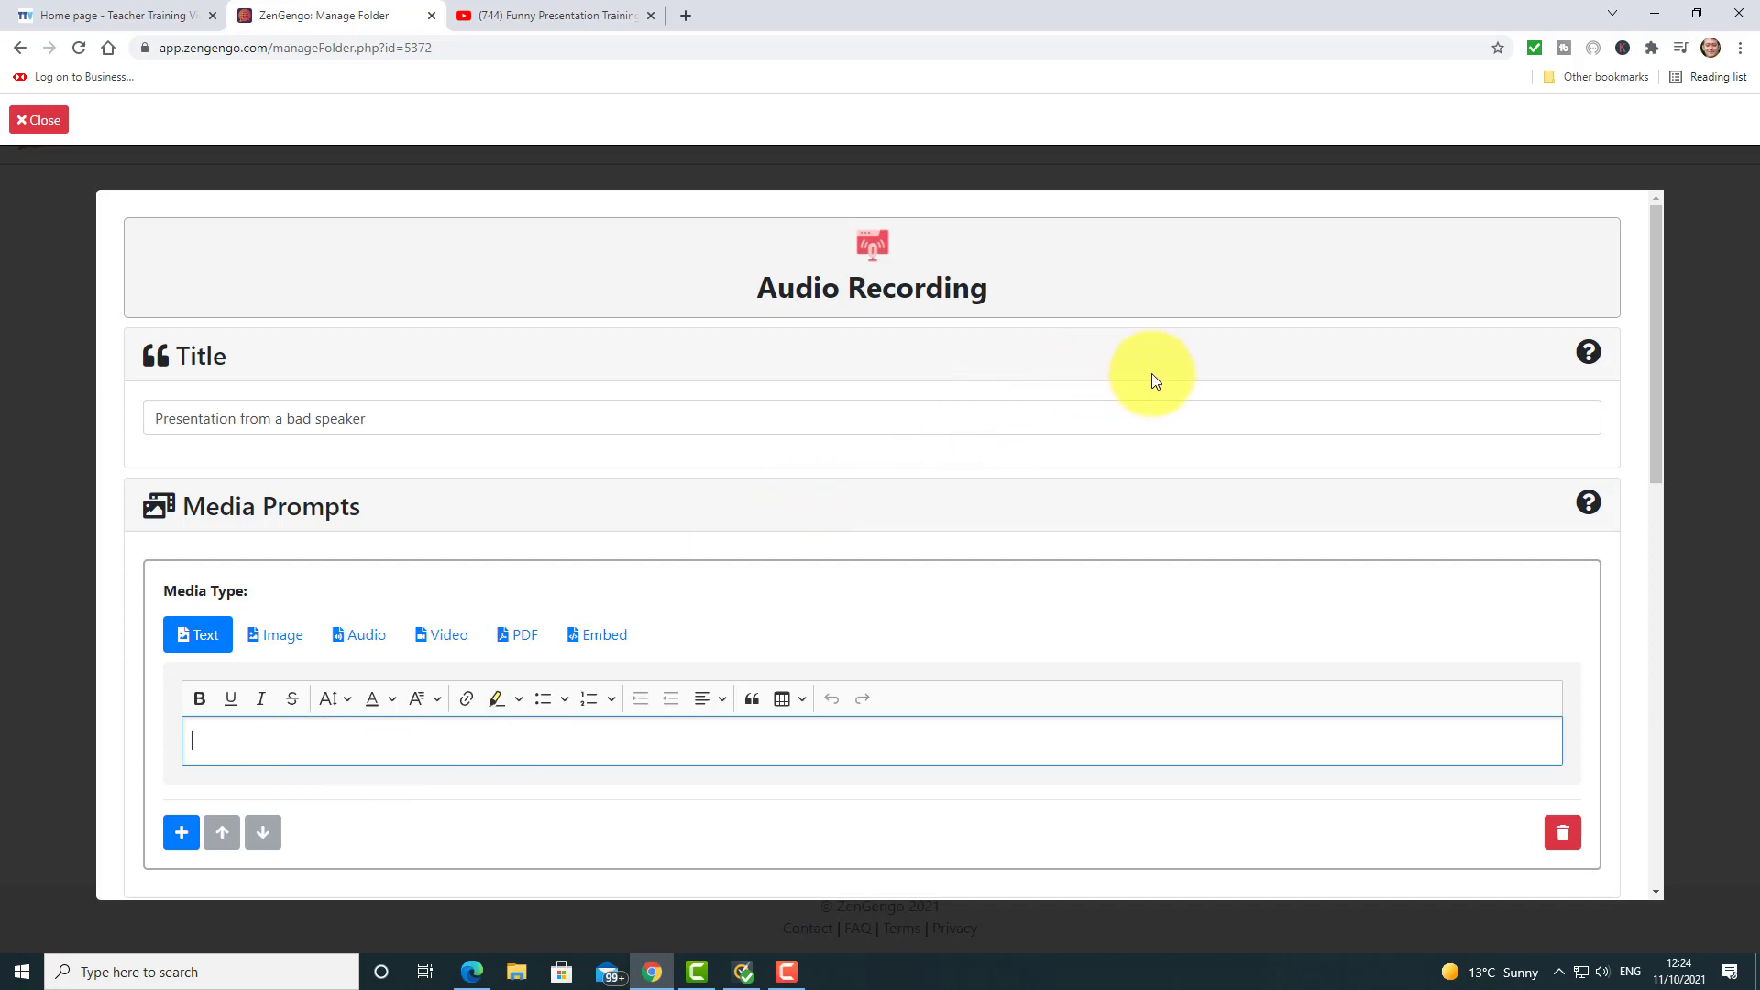
{"action": "type", "text": "Watch the video and comment on 5 mistakes the presenter makes."}
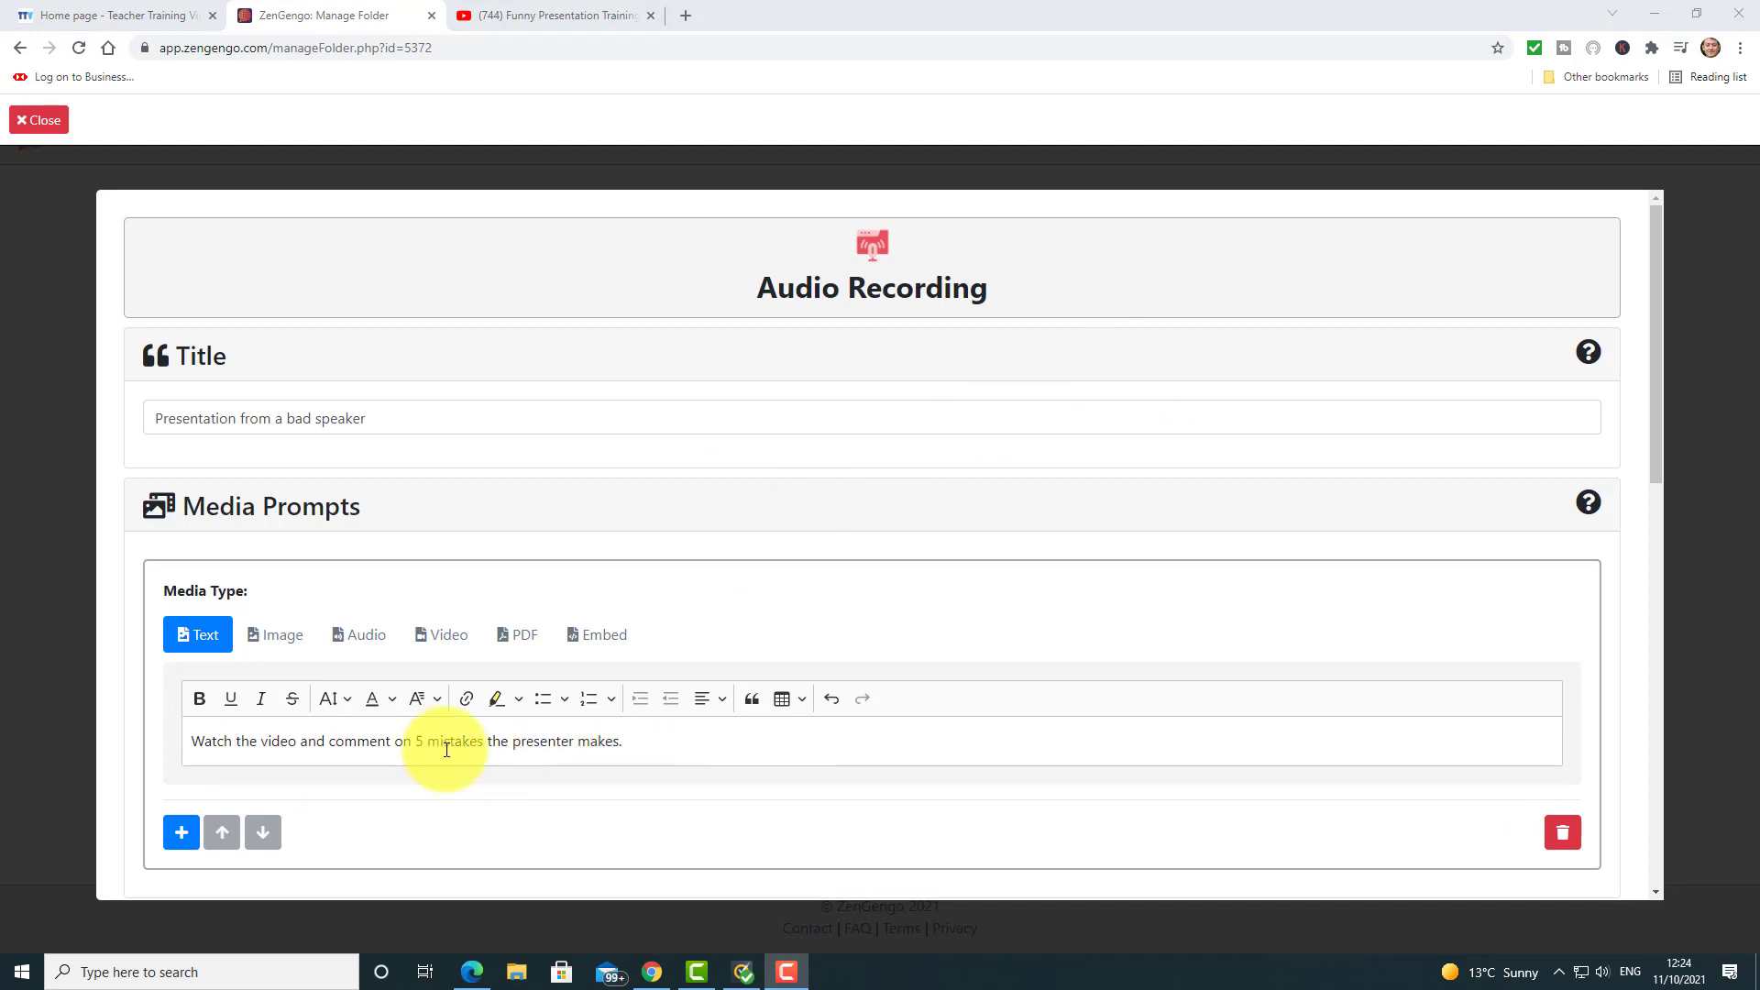
- Add a second media prompt below the text and set it to a video from a YouTube URL
{"action": "left_click", "coordinate": [182, 834]}
{"action": "scroll", "coordinate": [1661, 454], "scroll_direction": "down", "scroll_amount": 2}
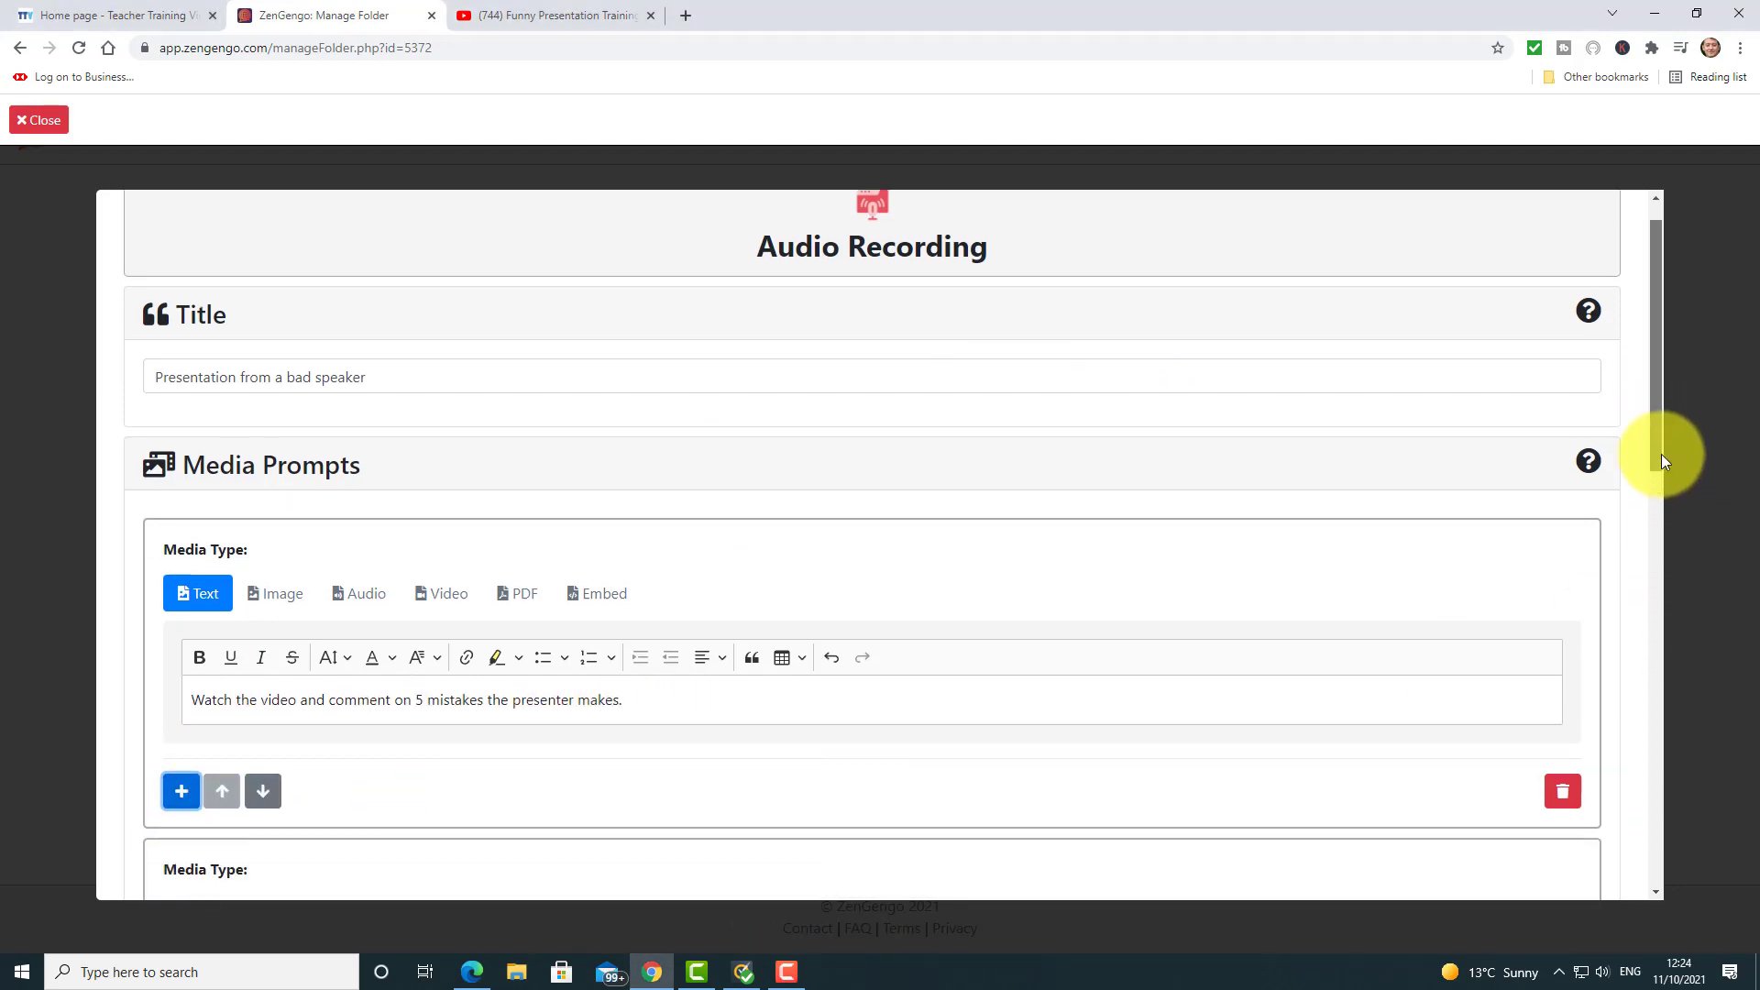
{"action": "left_click_drag", "start_coordinate": [1661, 453], "coordinate": [1674, 563]}
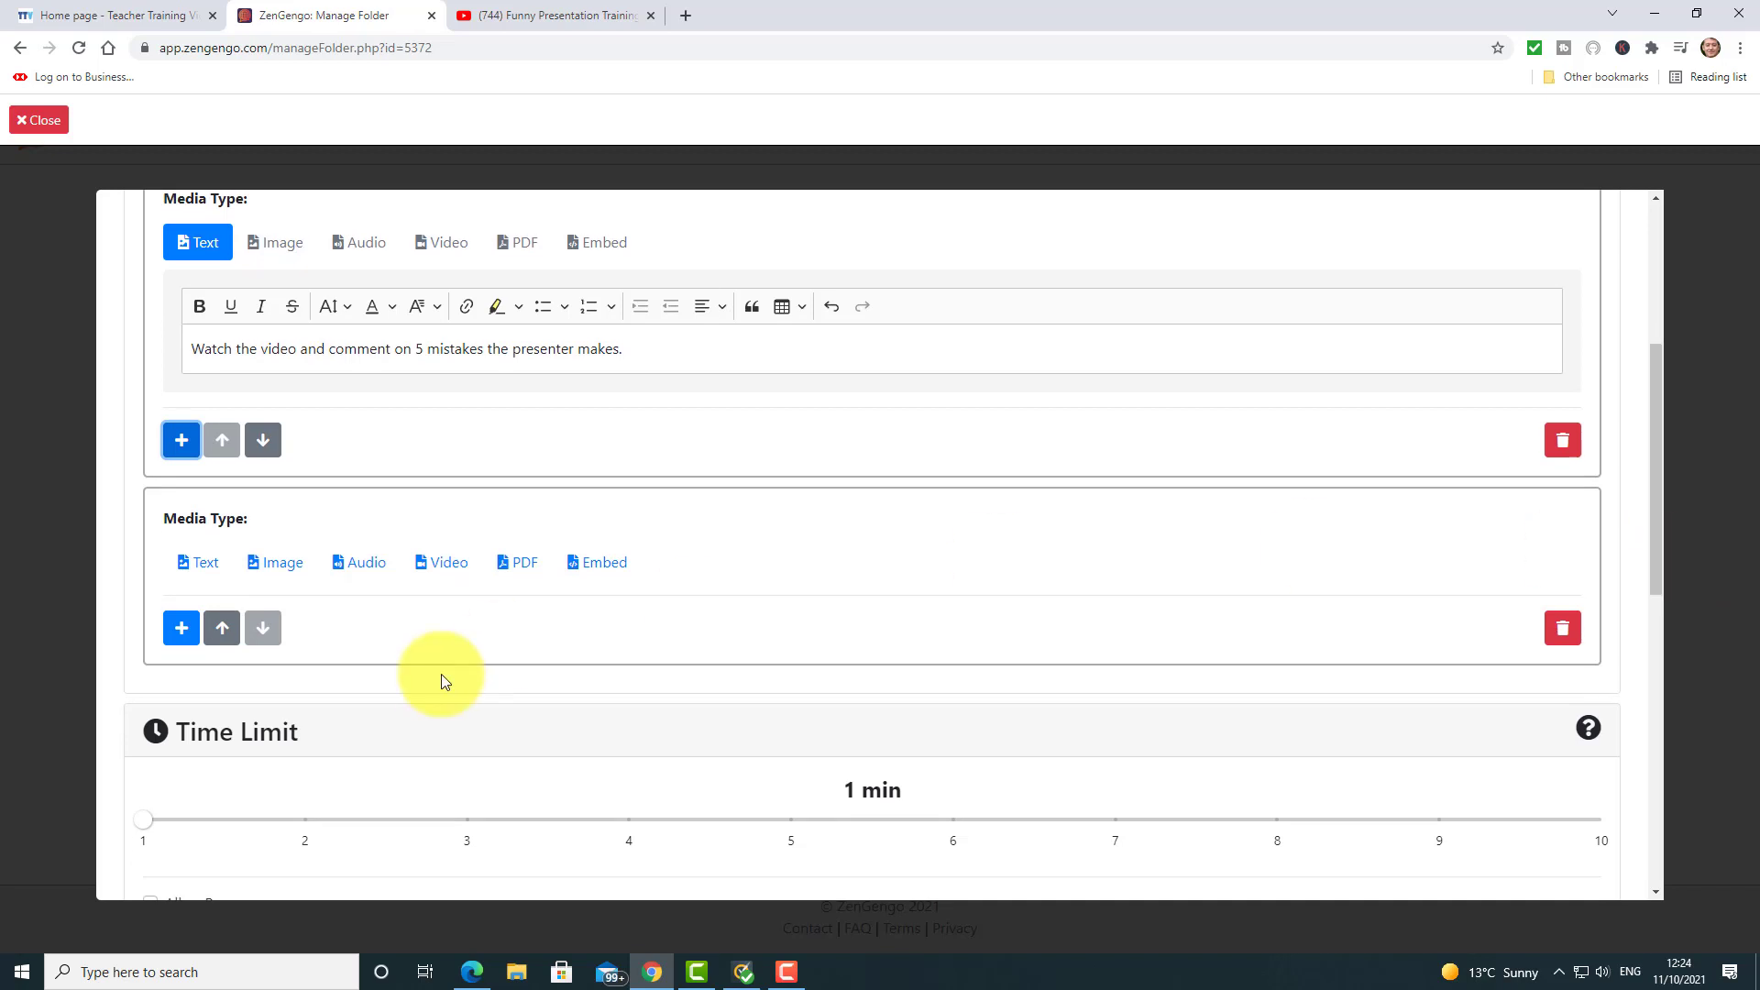
{"action": "left_click", "coordinate": [445, 563]}
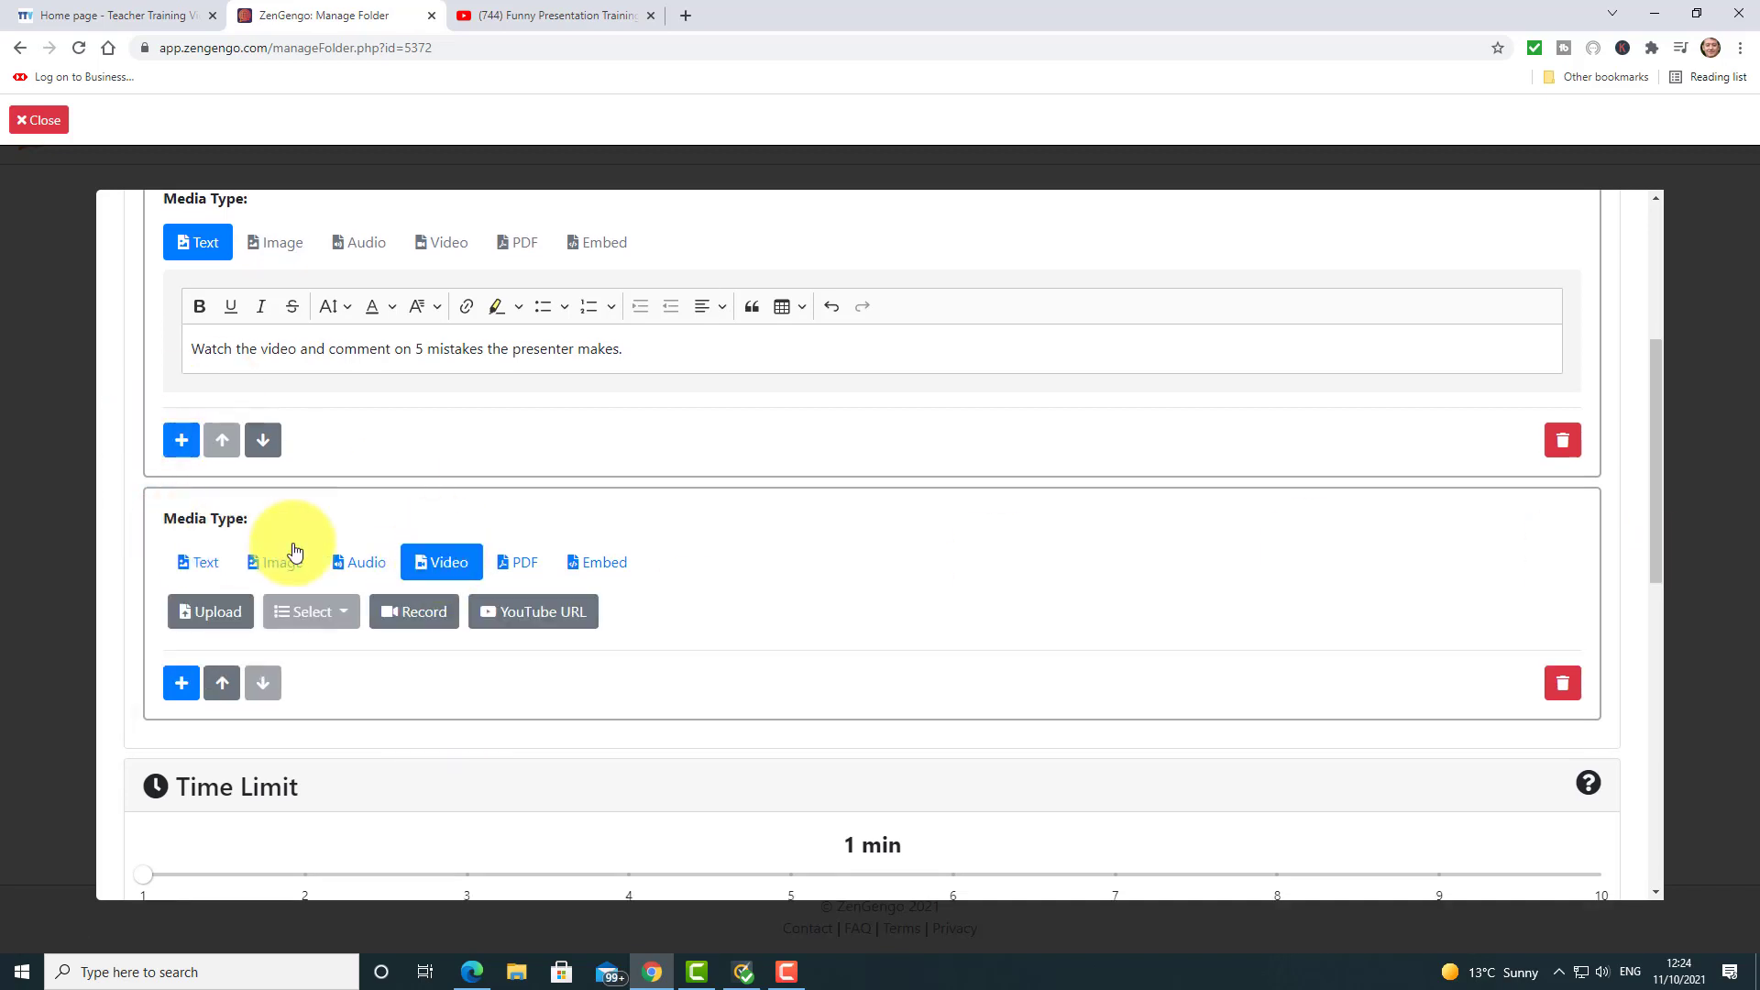
{"action": "left_click", "coordinate": [534, 611]}
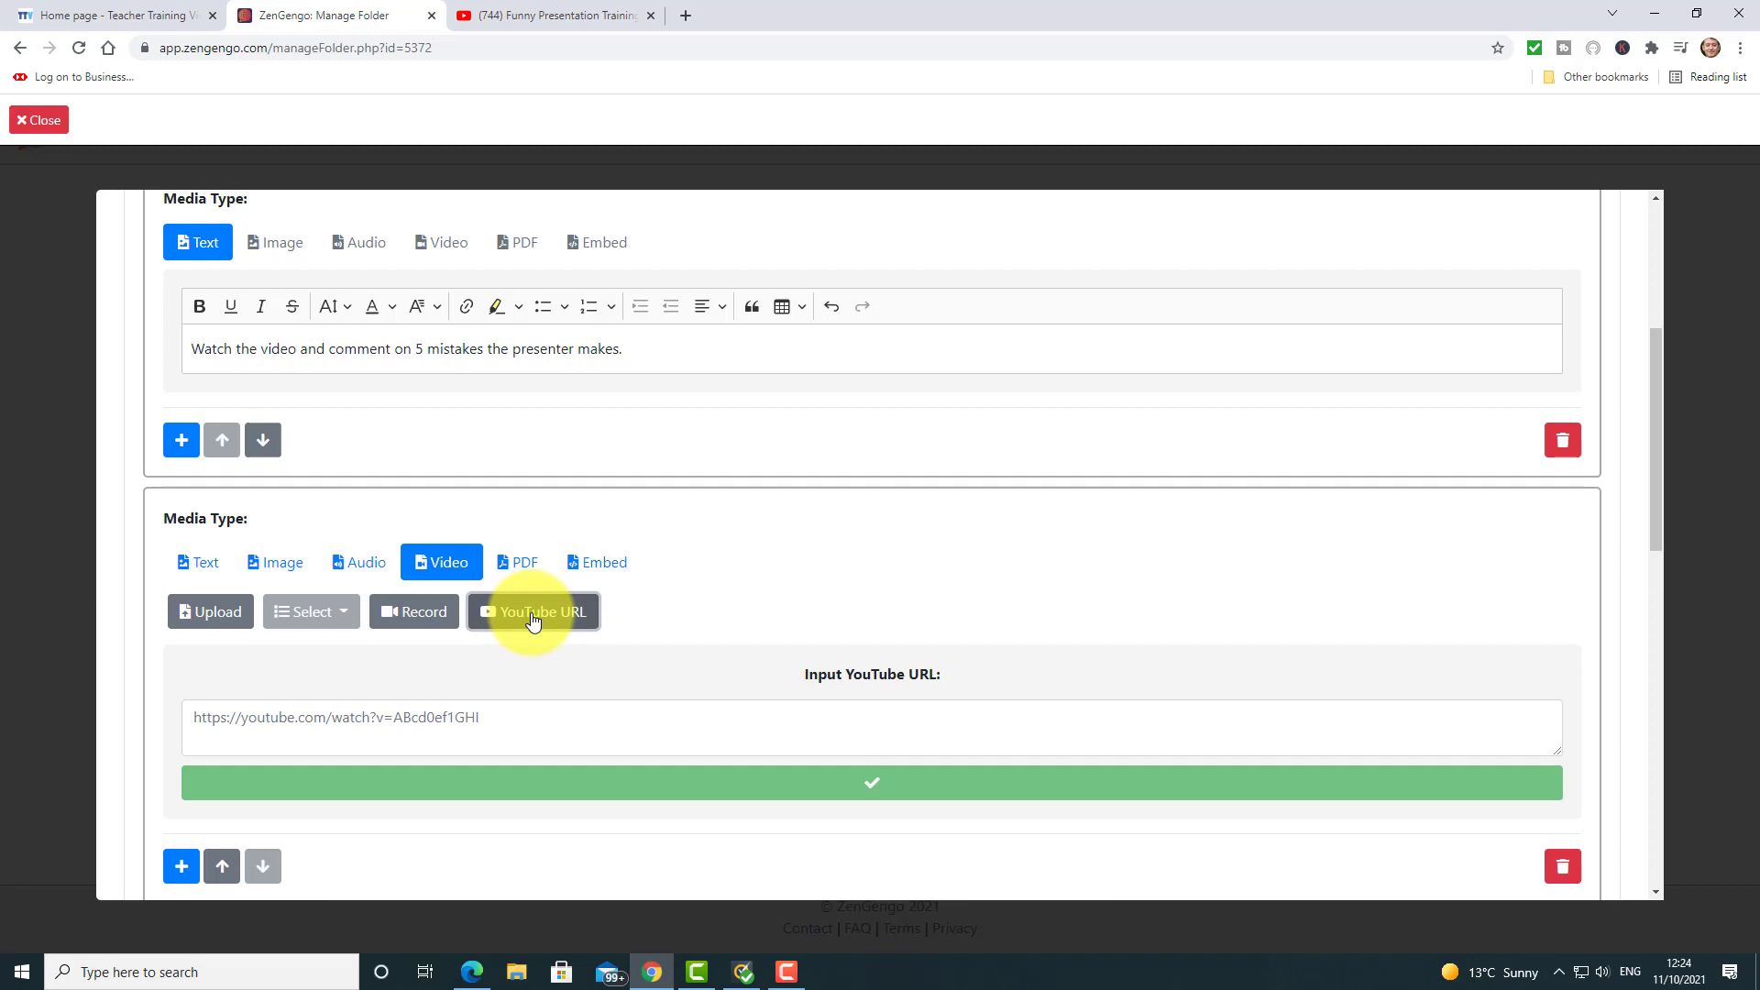
- Switch to YouTube and copy the share link of the "Funny Presentation Training" video
{"action": "left_click", "coordinate": [586, 16]}
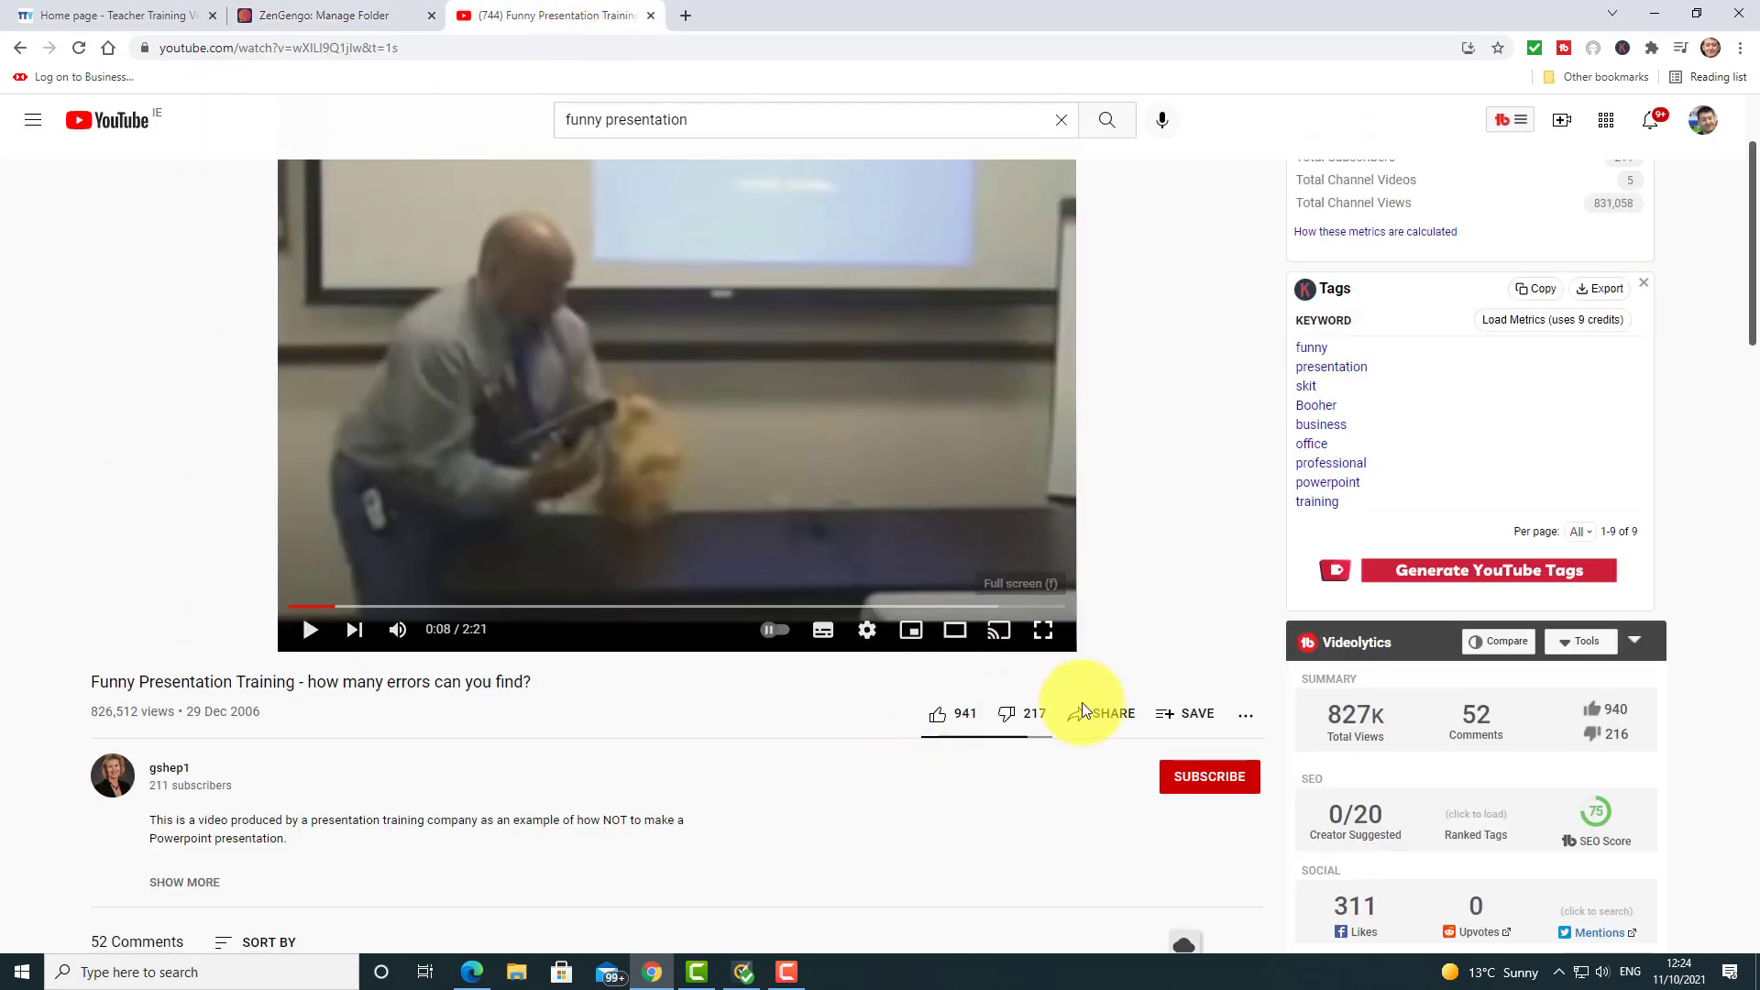
{"action": "left_click", "coordinate": [1117, 719]}
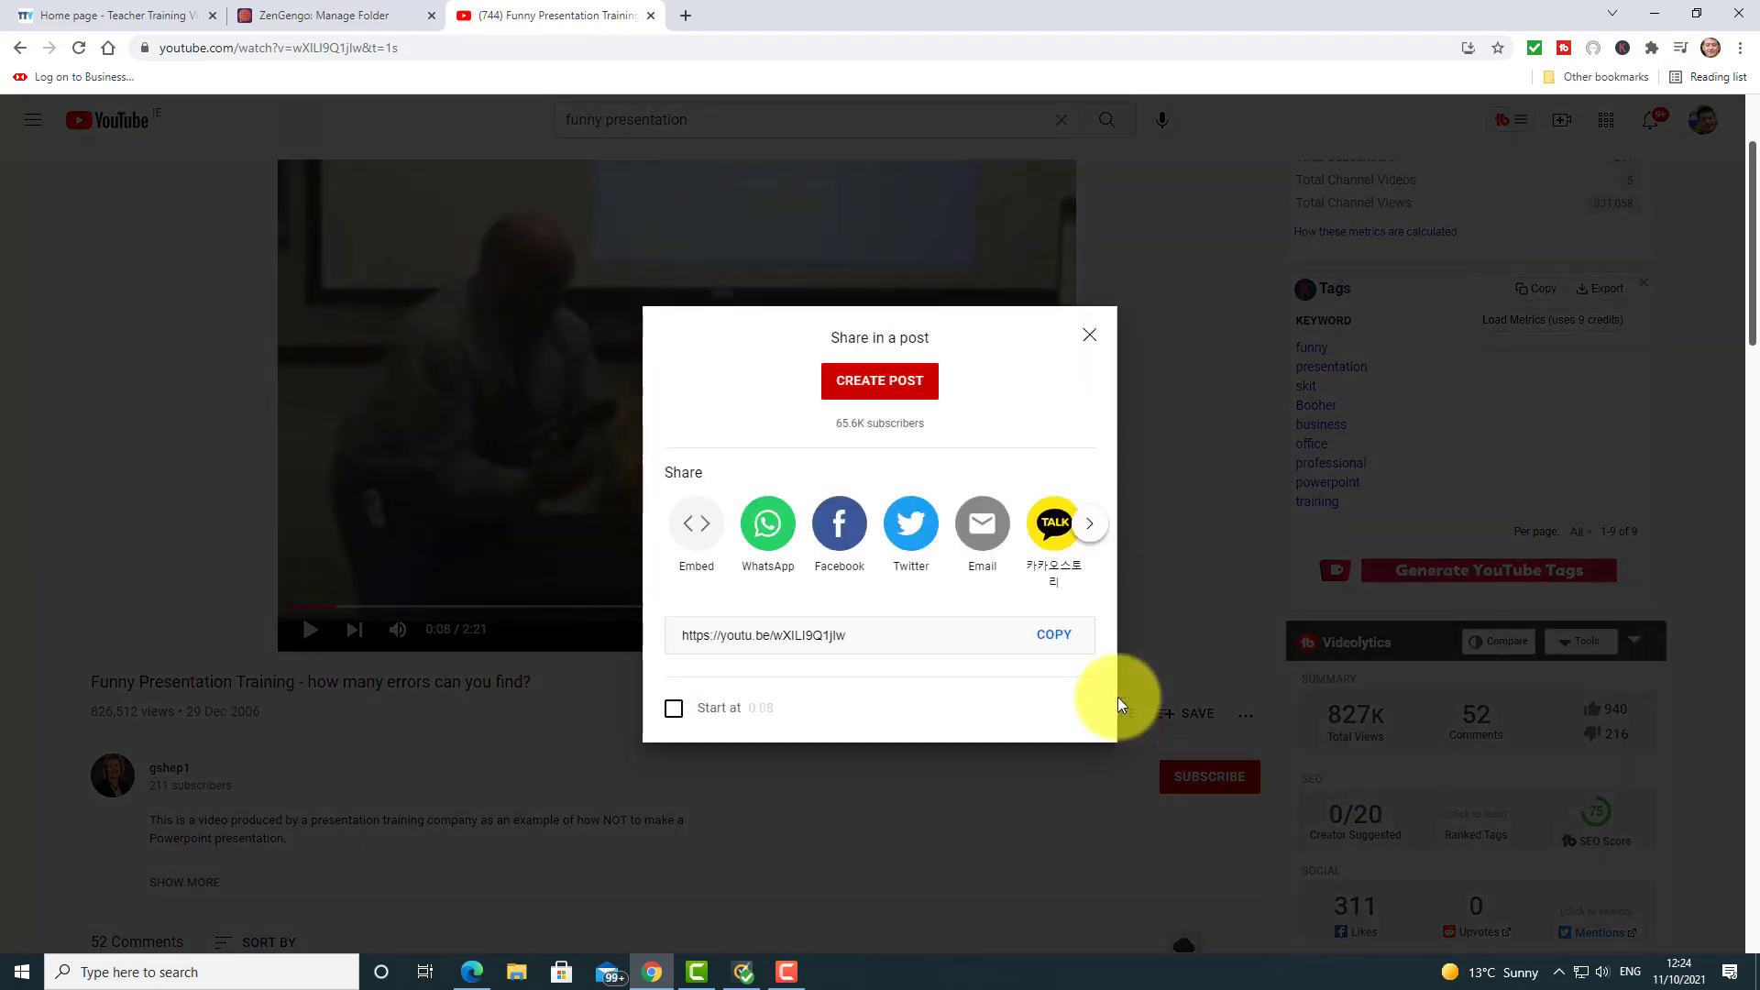
{"action": "left_click", "coordinate": [1053, 635]}
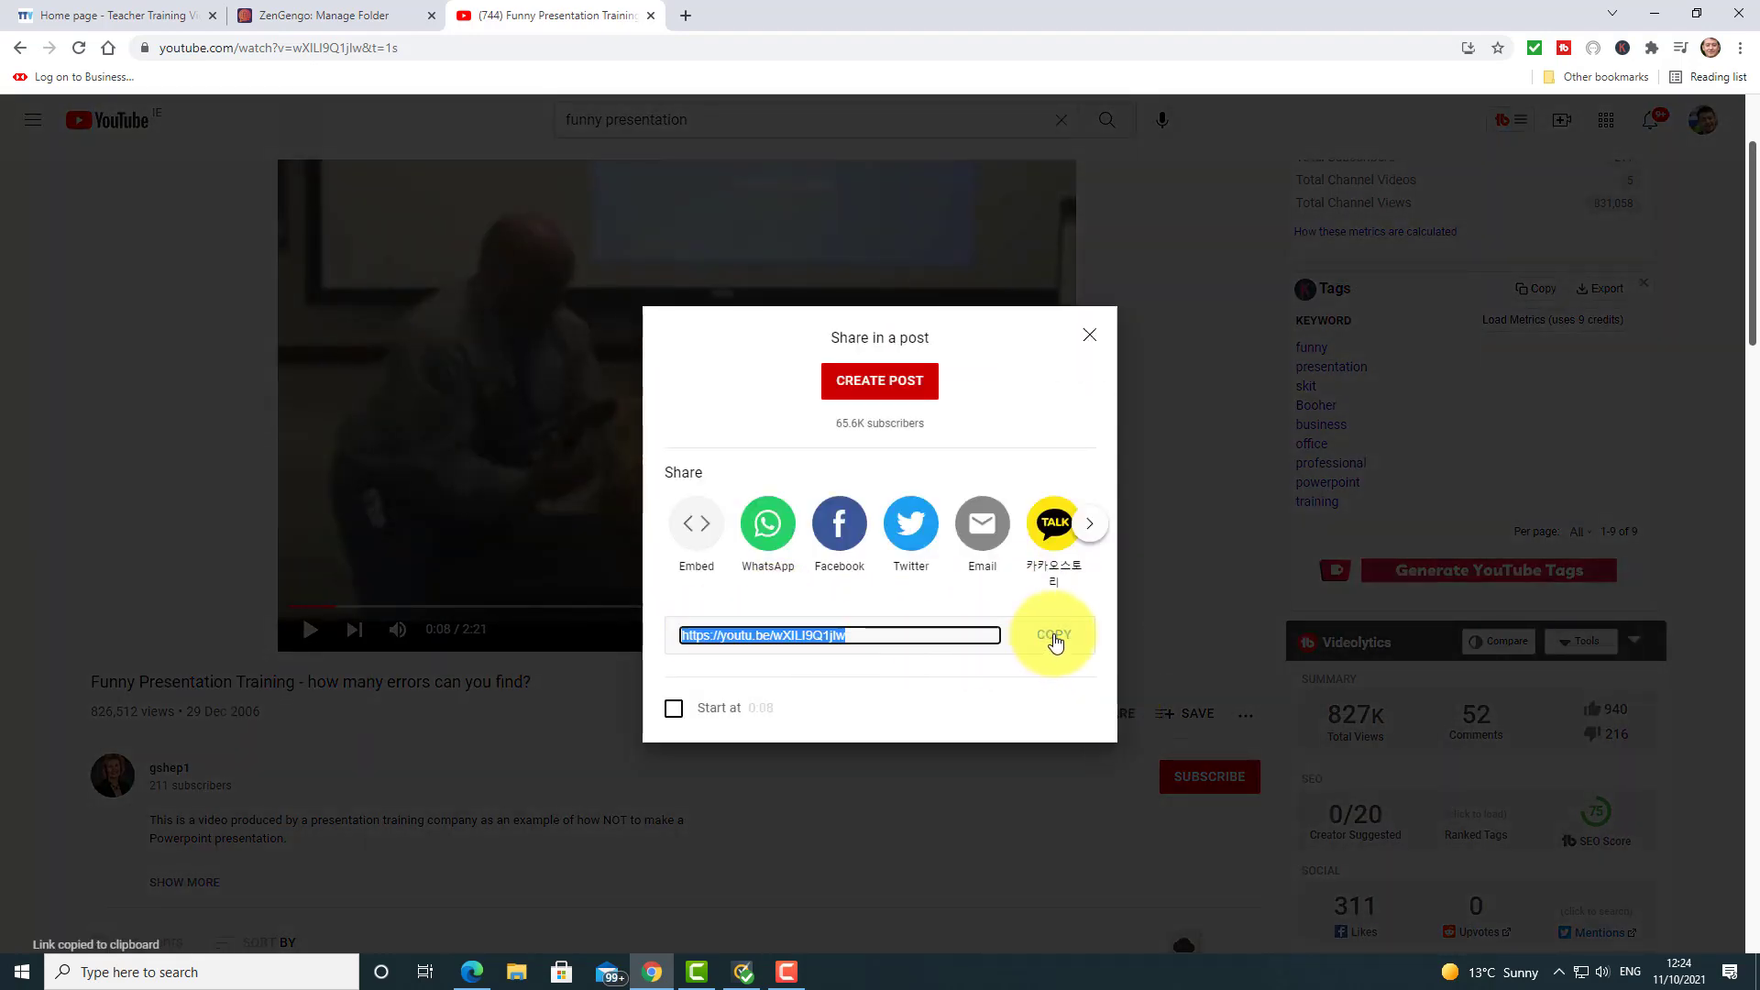
- Return to the ZenGengo assignment and insert the copied YouTube link as the video prompt
{"action": "left_click", "coordinate": [357, 18]}
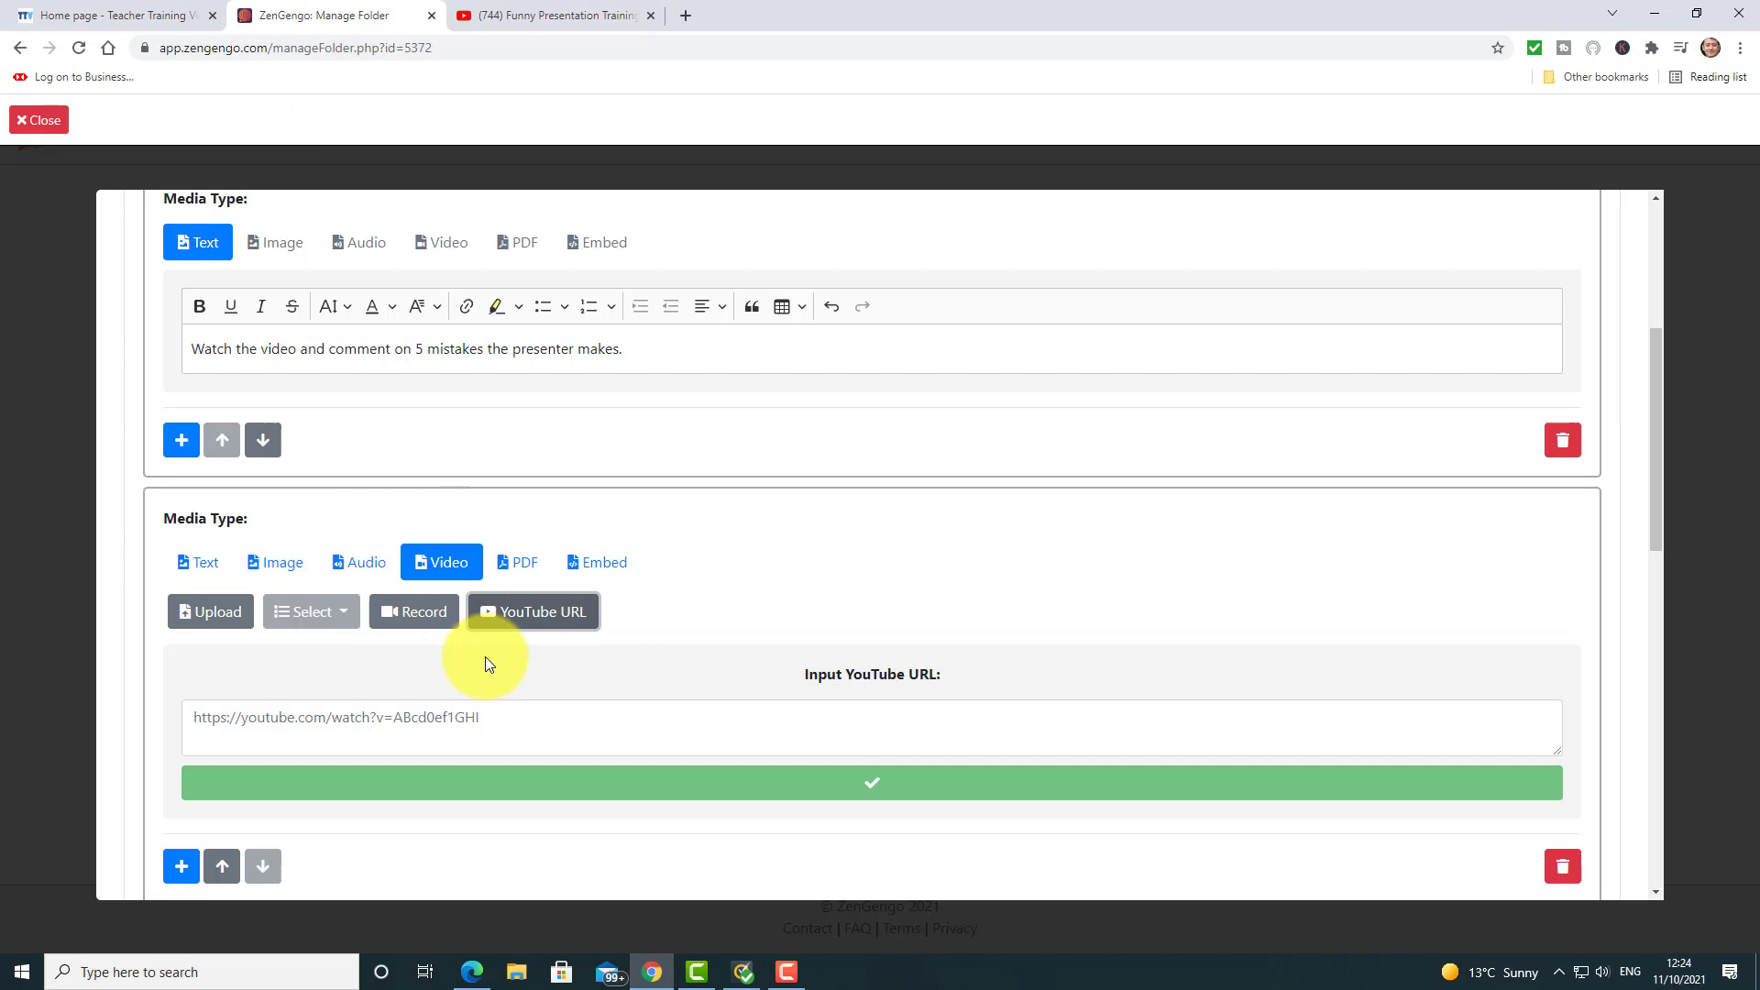
{"action": "left_click", "coordinate": [258, 717]}
{"action": "key", "text": "ctrl+v"}
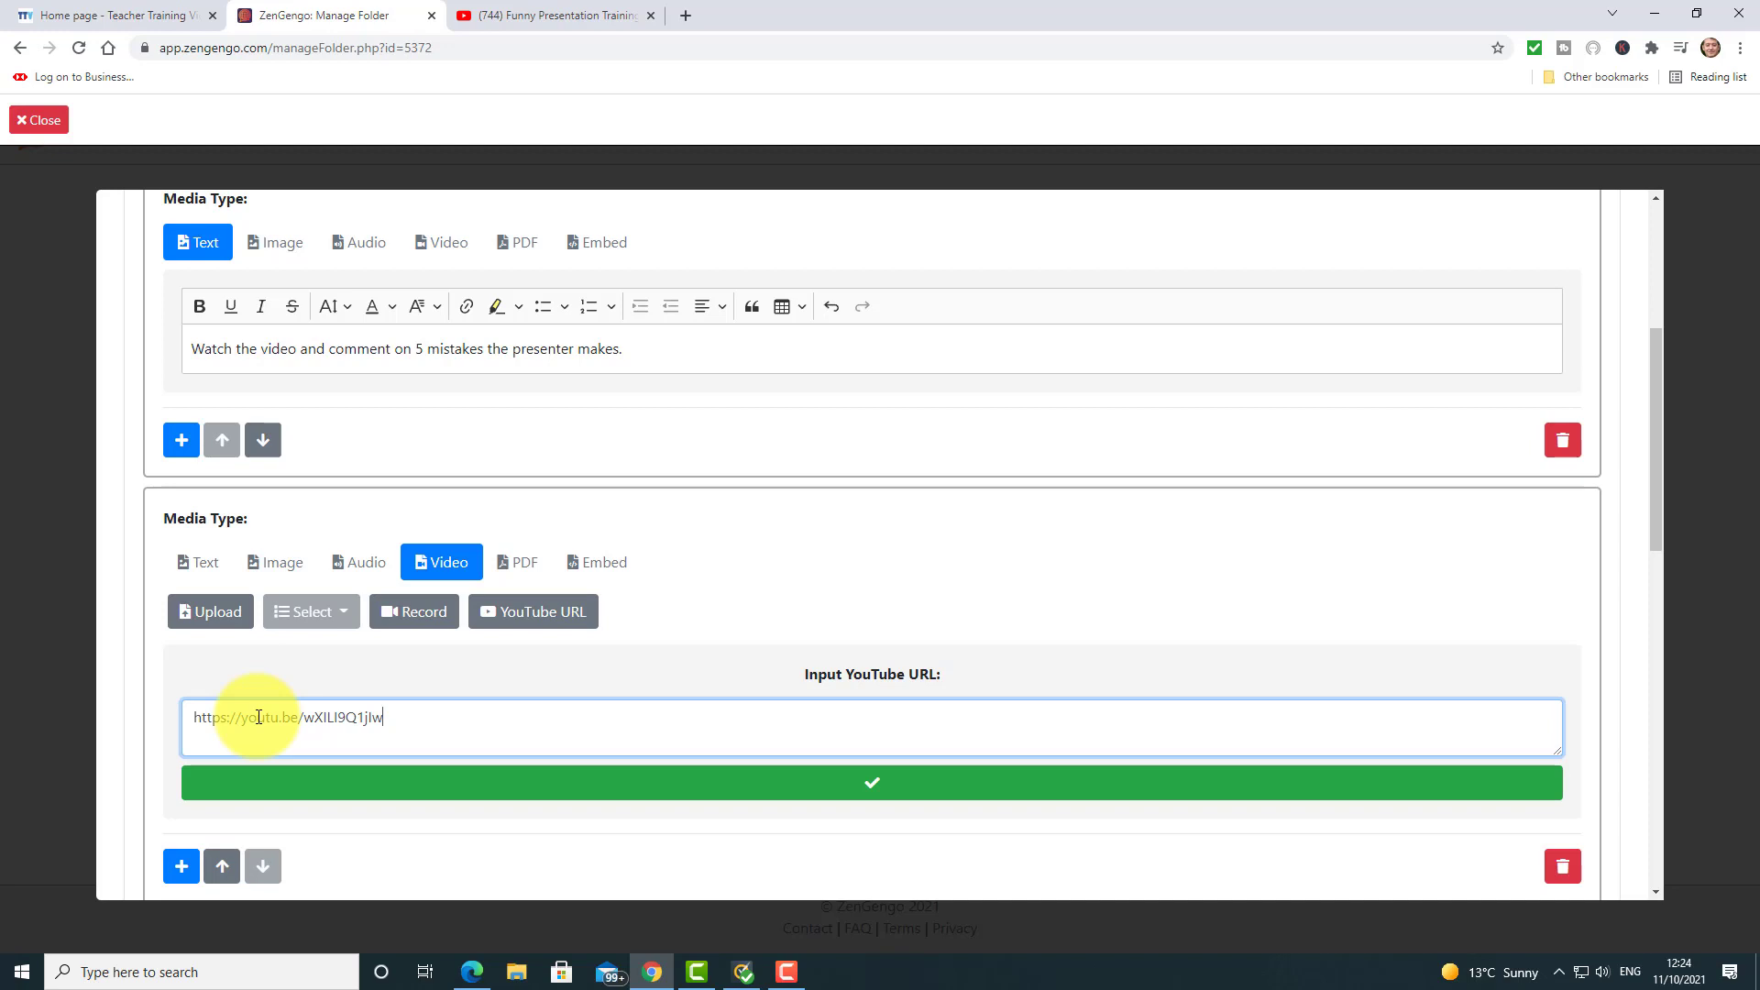
{"action": "left_click", "coordinate": [872, 784]}
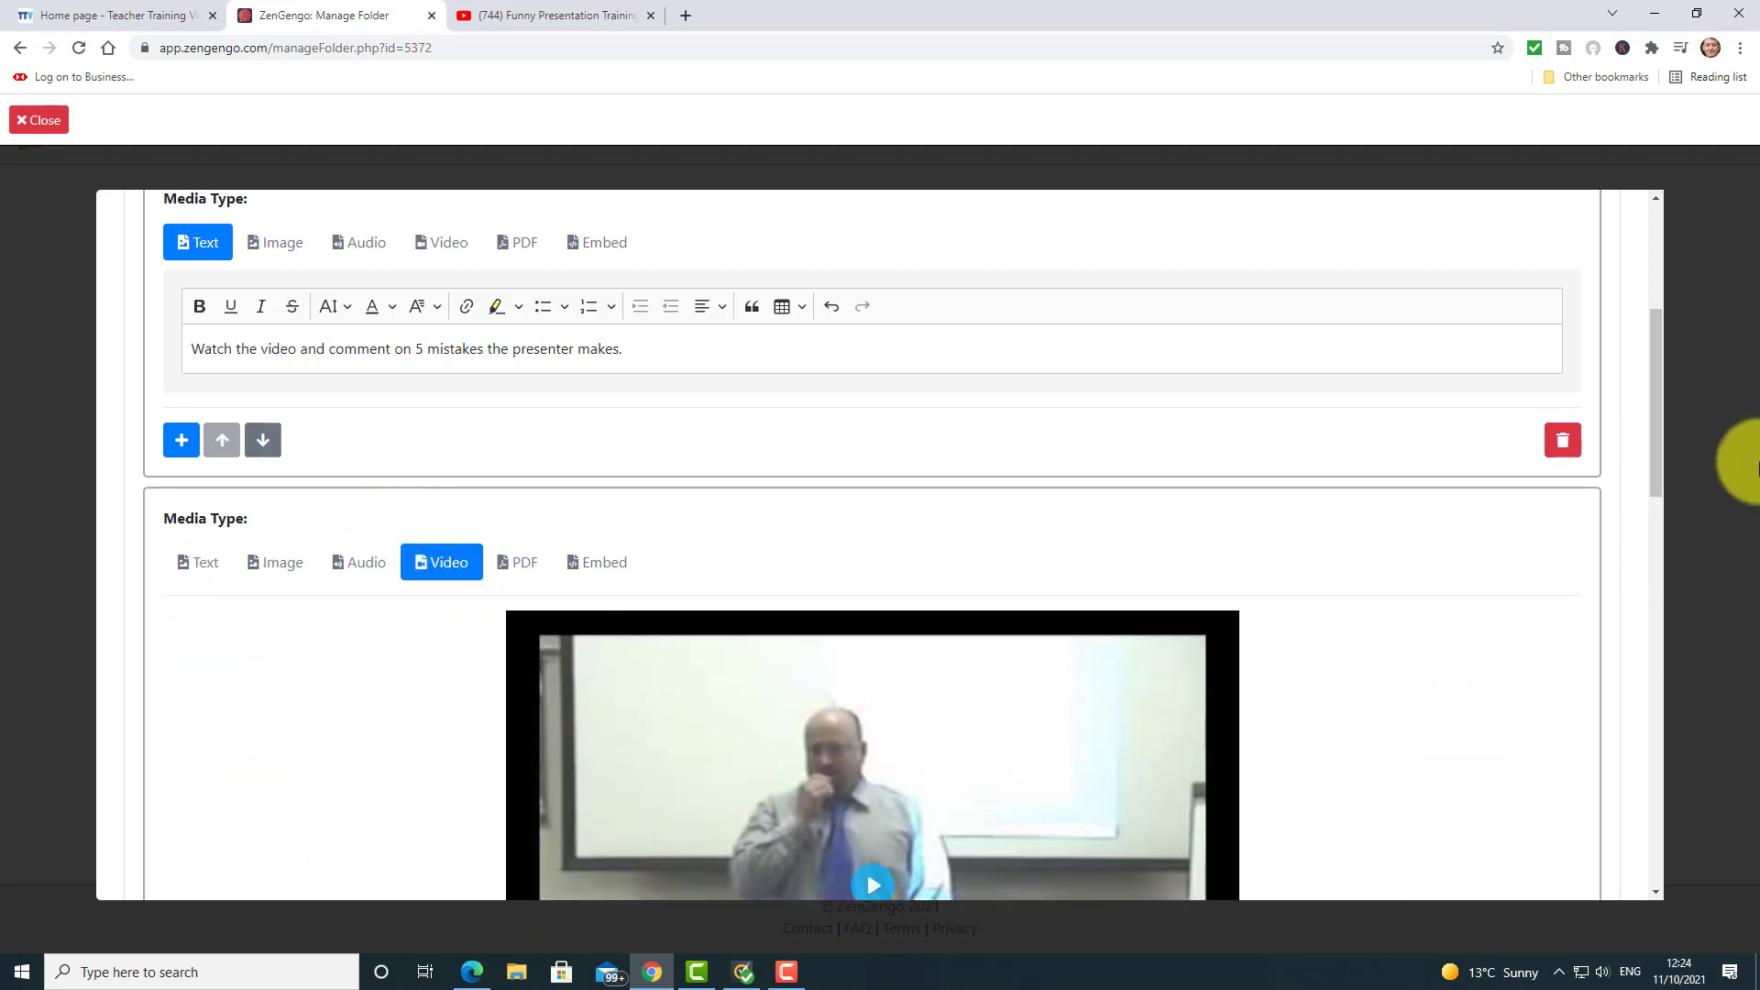
- Set the recording time limit to 2 minutes with pausing allowed, and save the assignment
{"action": "left_click_drag", "start_coordinate": [1661, 416], "coordinate": [1610, 682]}
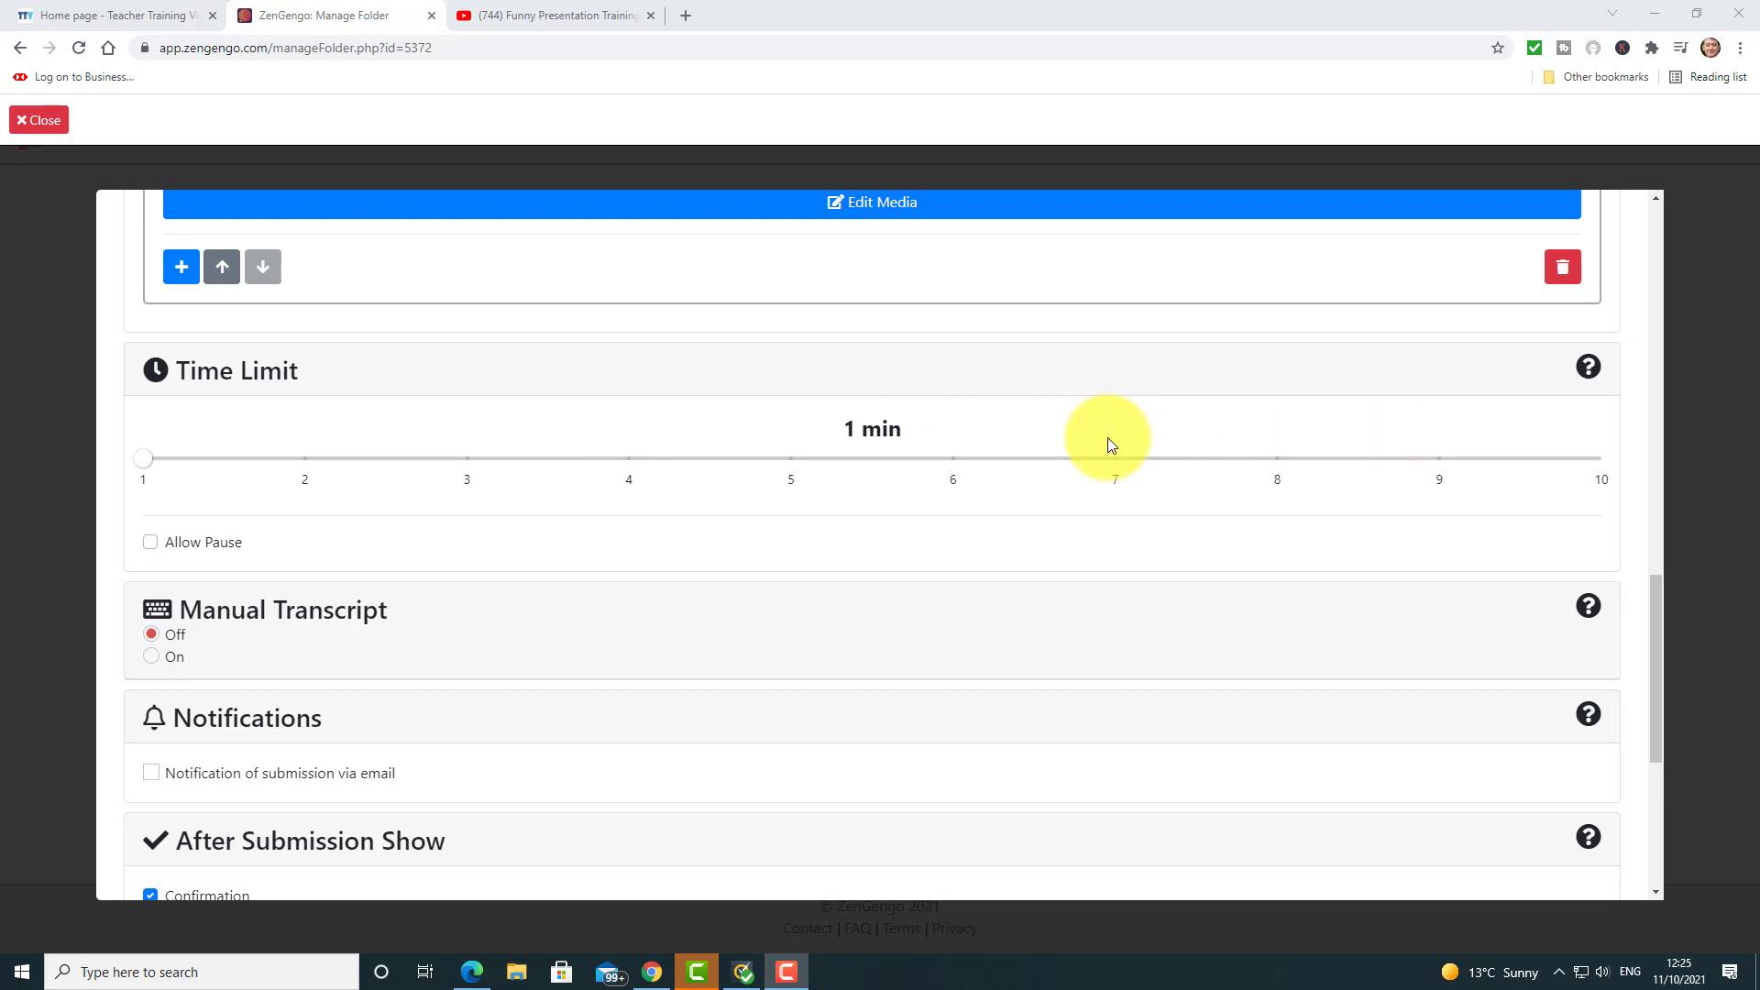
{"action": "left_click", "coordinate": [303, 471]}
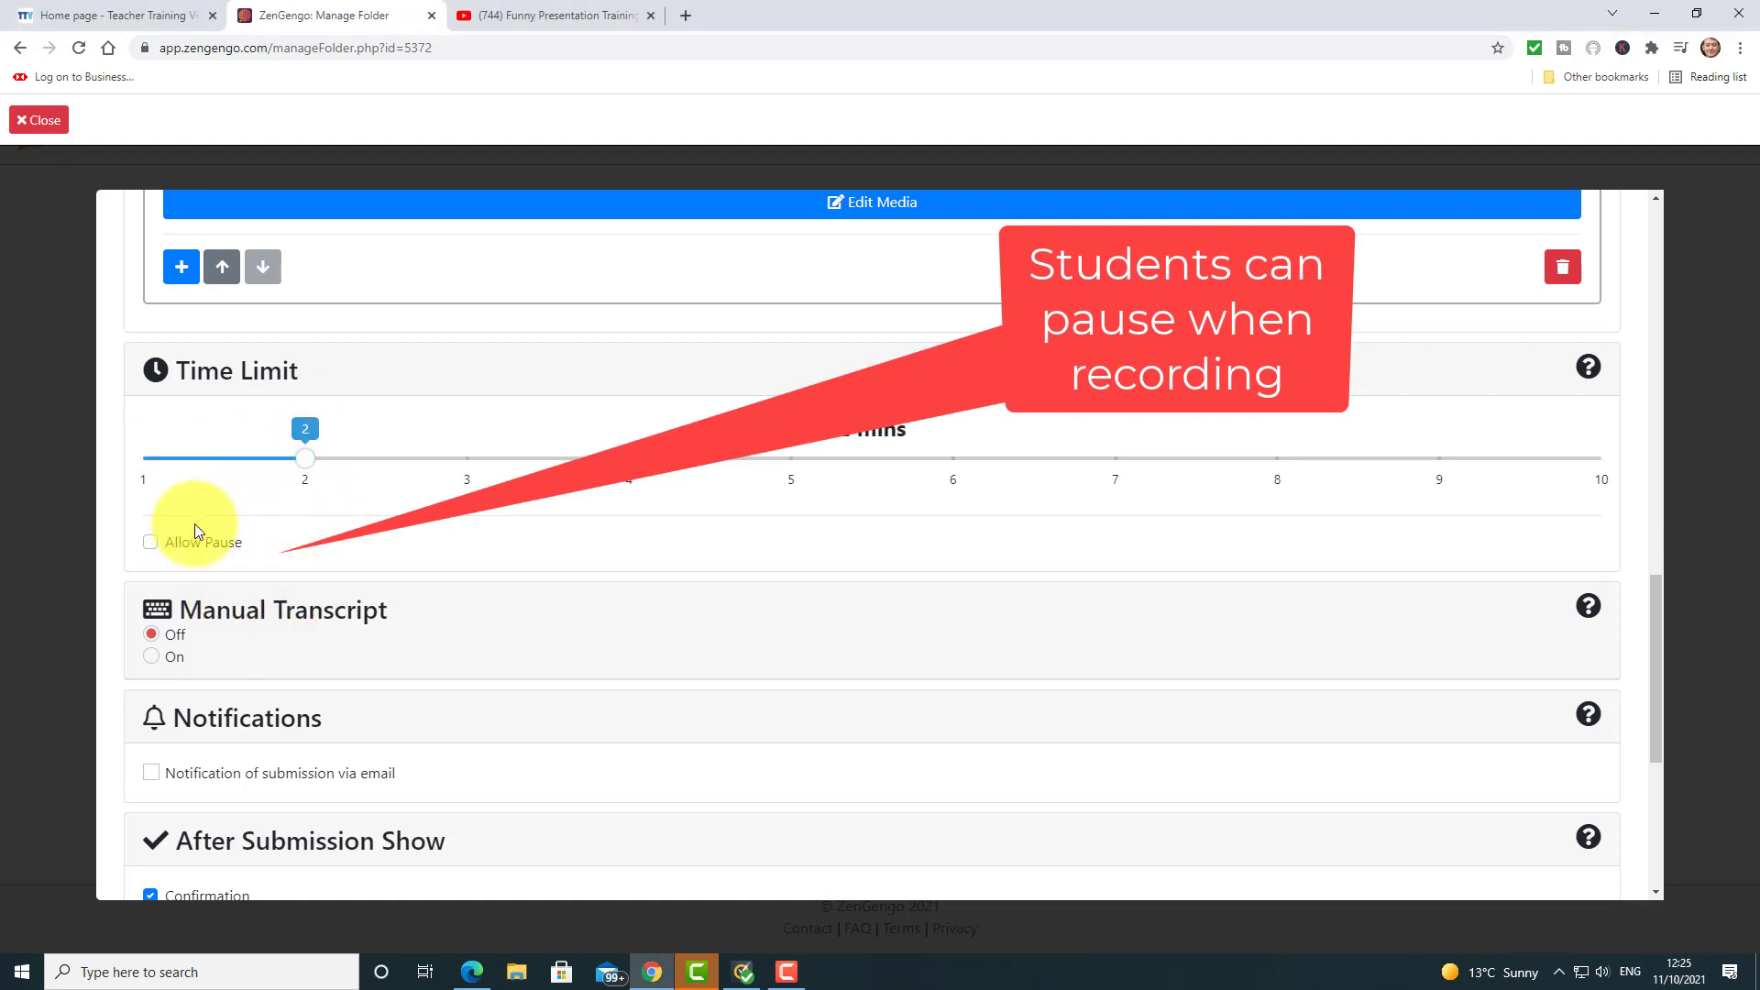
{"action": "left_click", "coordinate": [151, 542]}
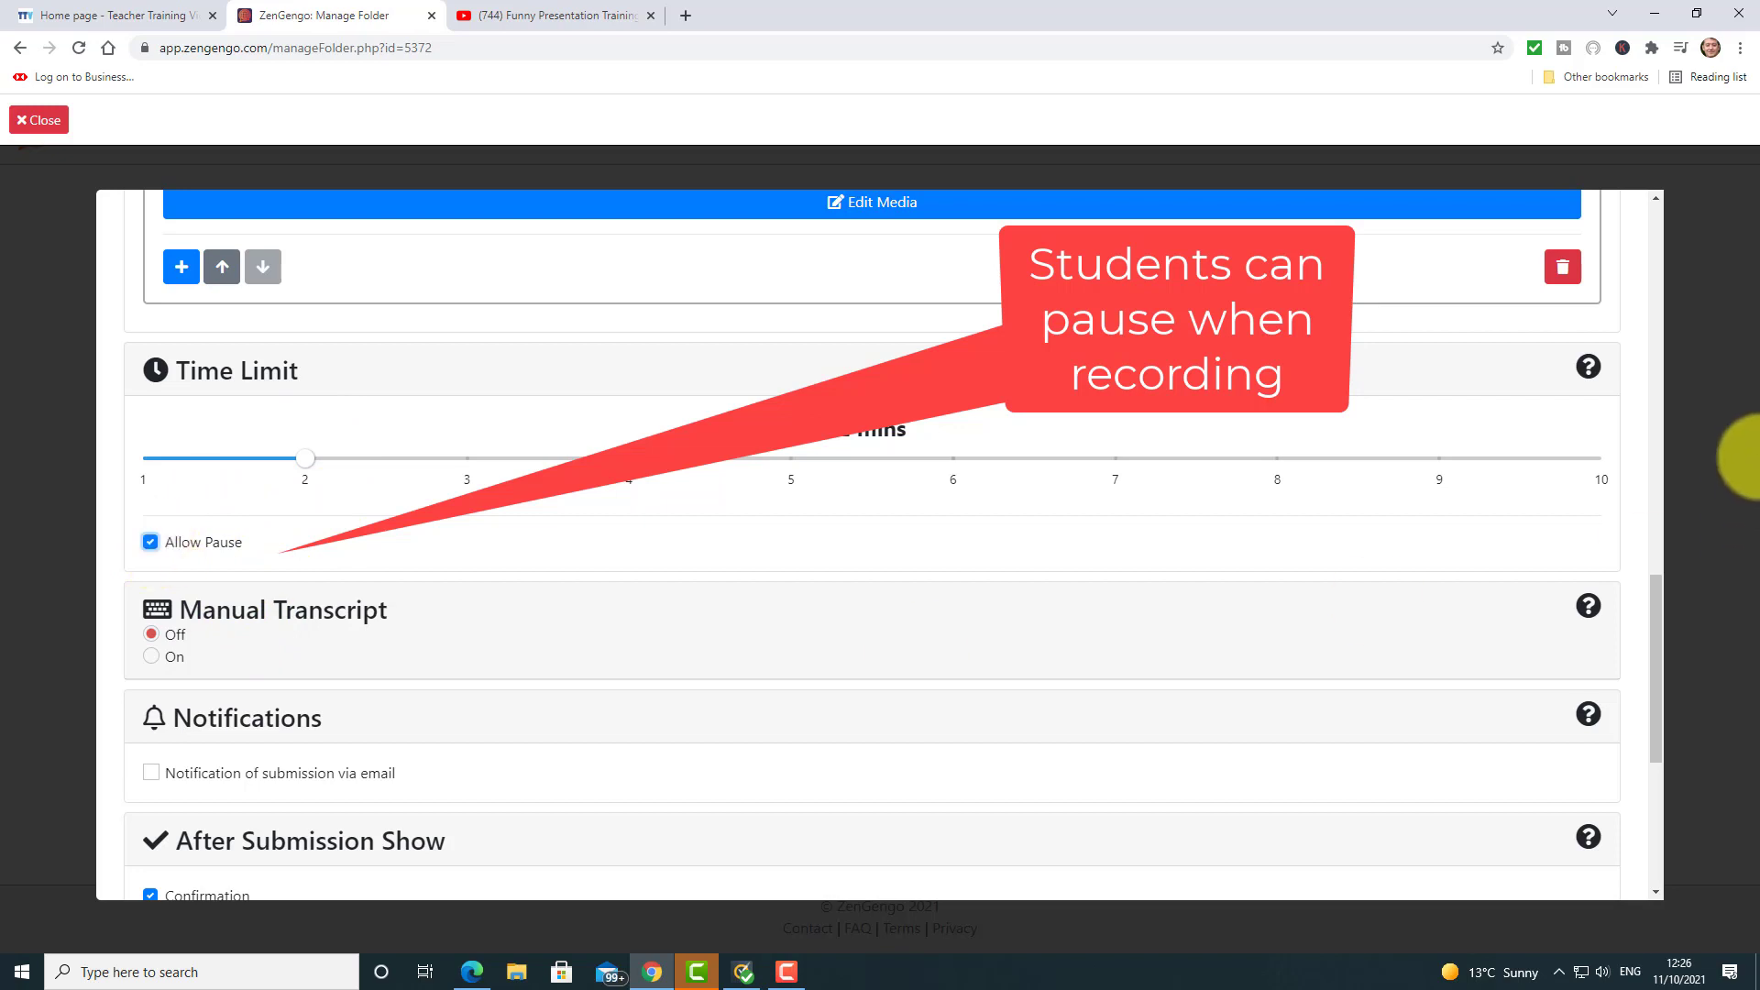
{"action": "left_click_drag", "start_coordinate": [1661, 601], "coordinate": [1657, 731]}
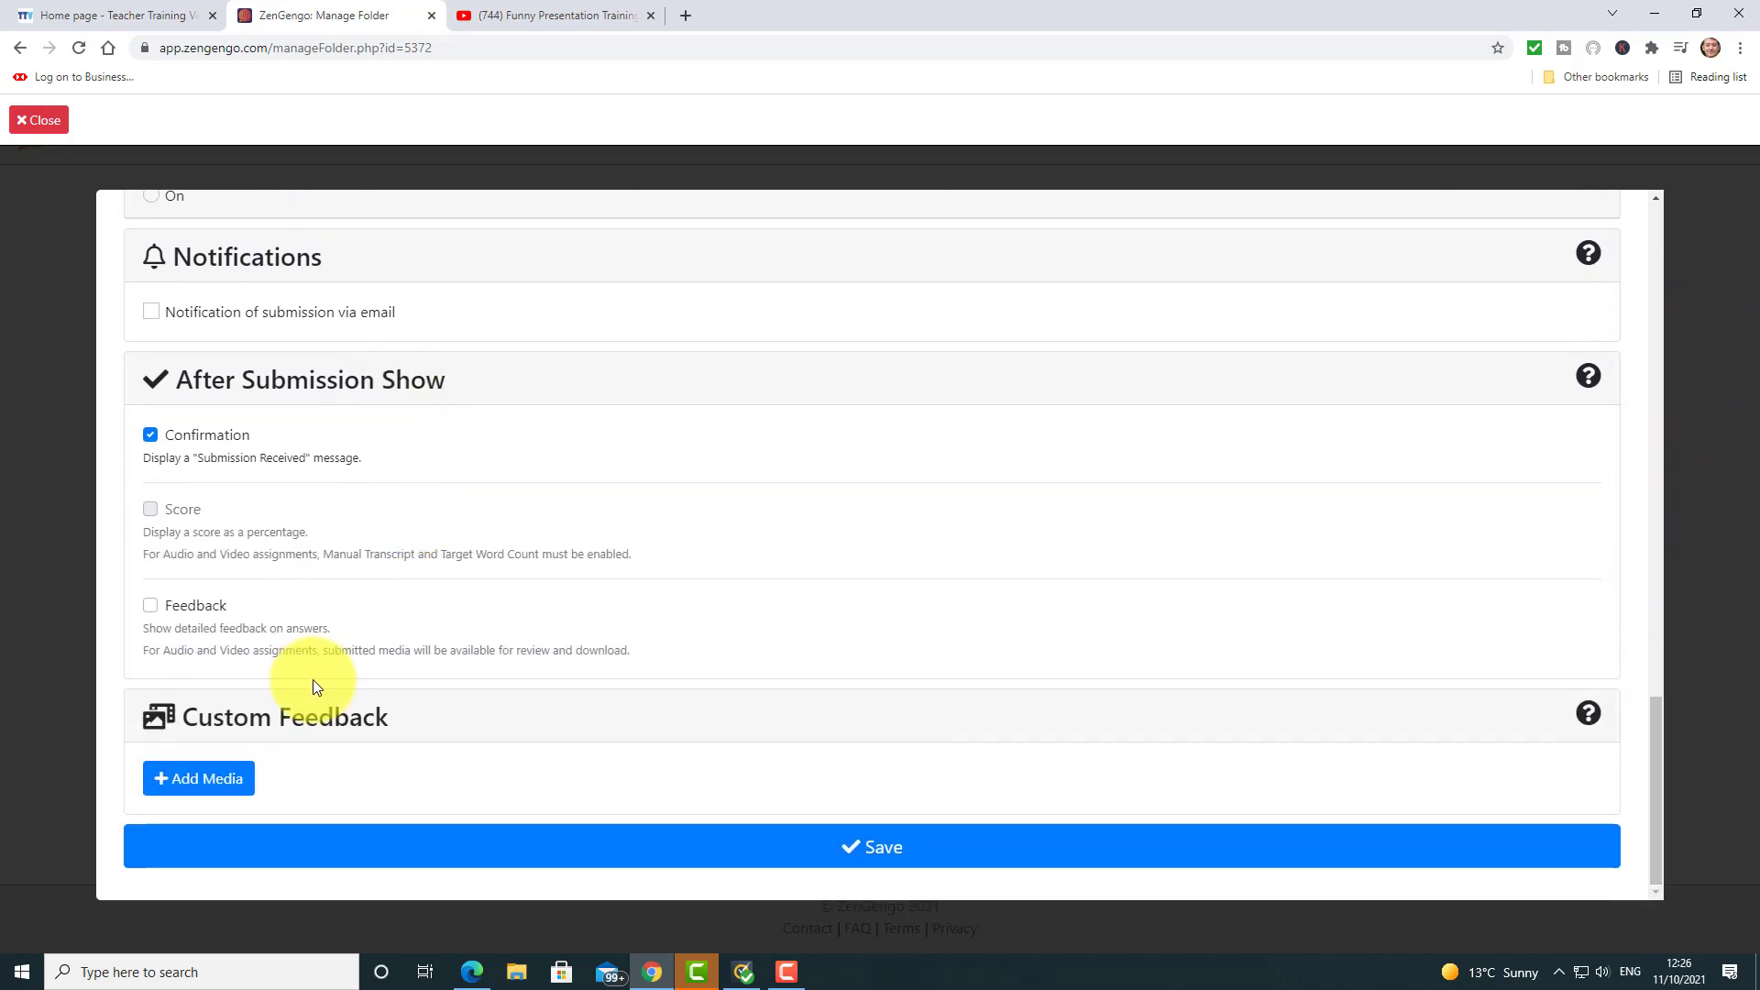
{"action": "left_click", "coordinate": [893, 850]}
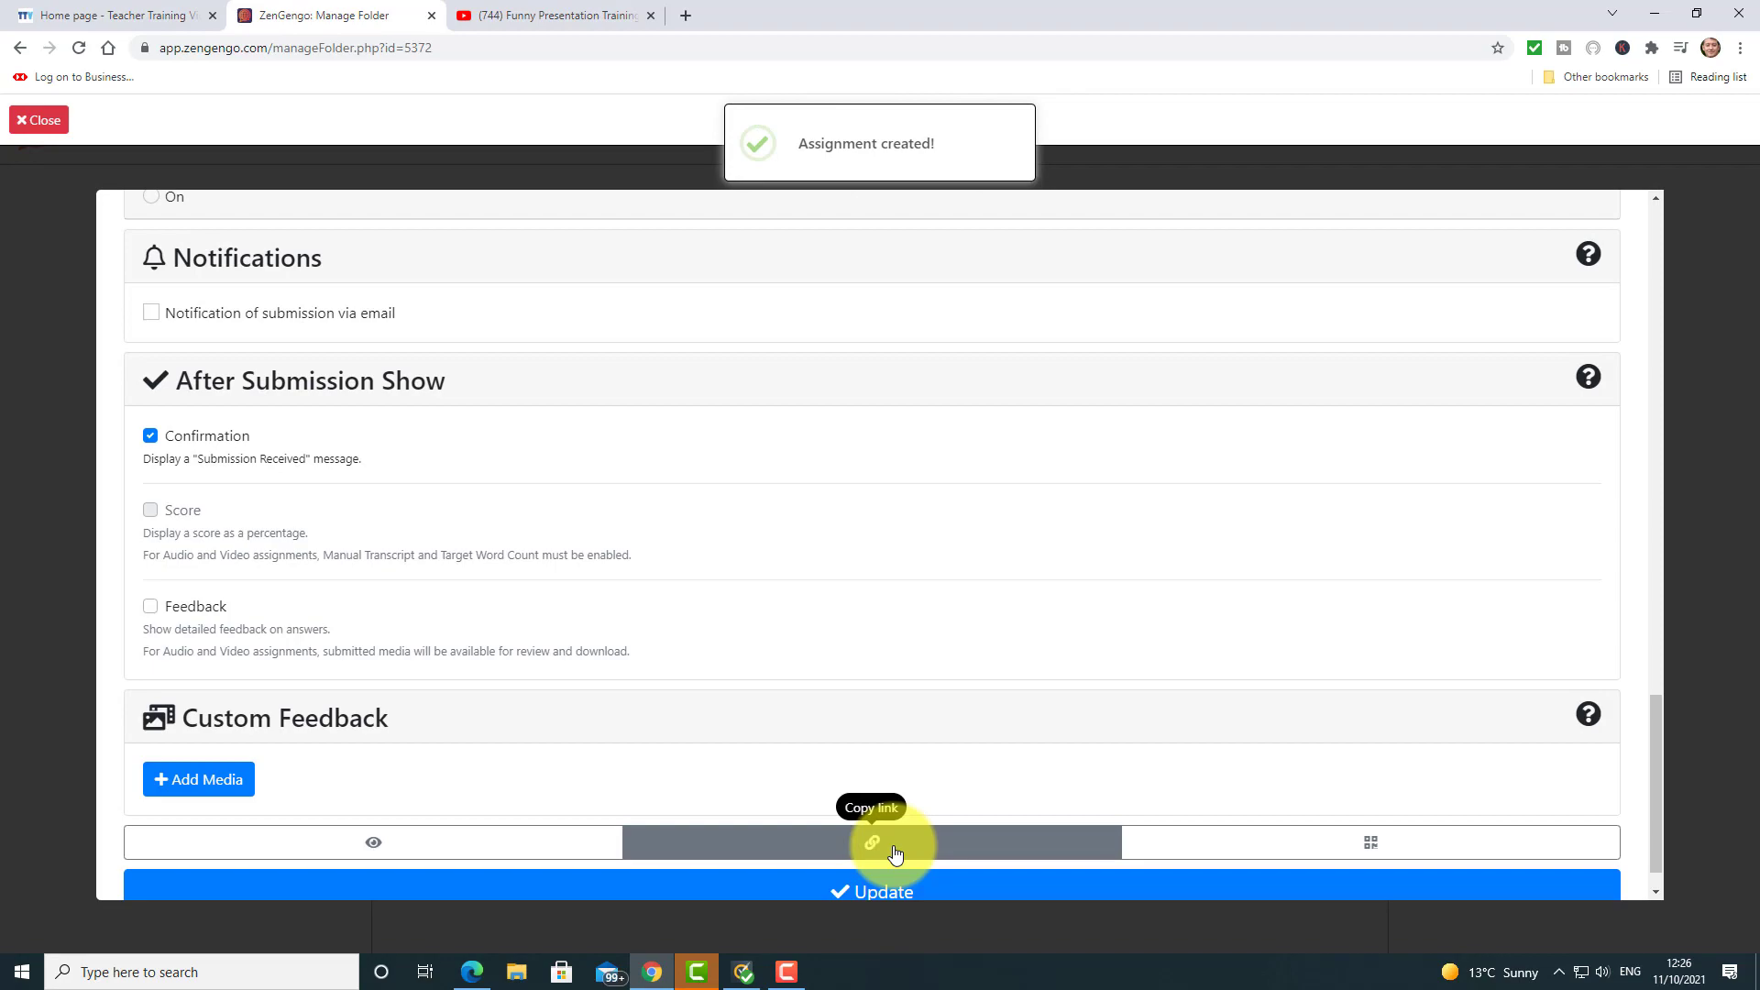
{"action": "key", "text": "F9"}
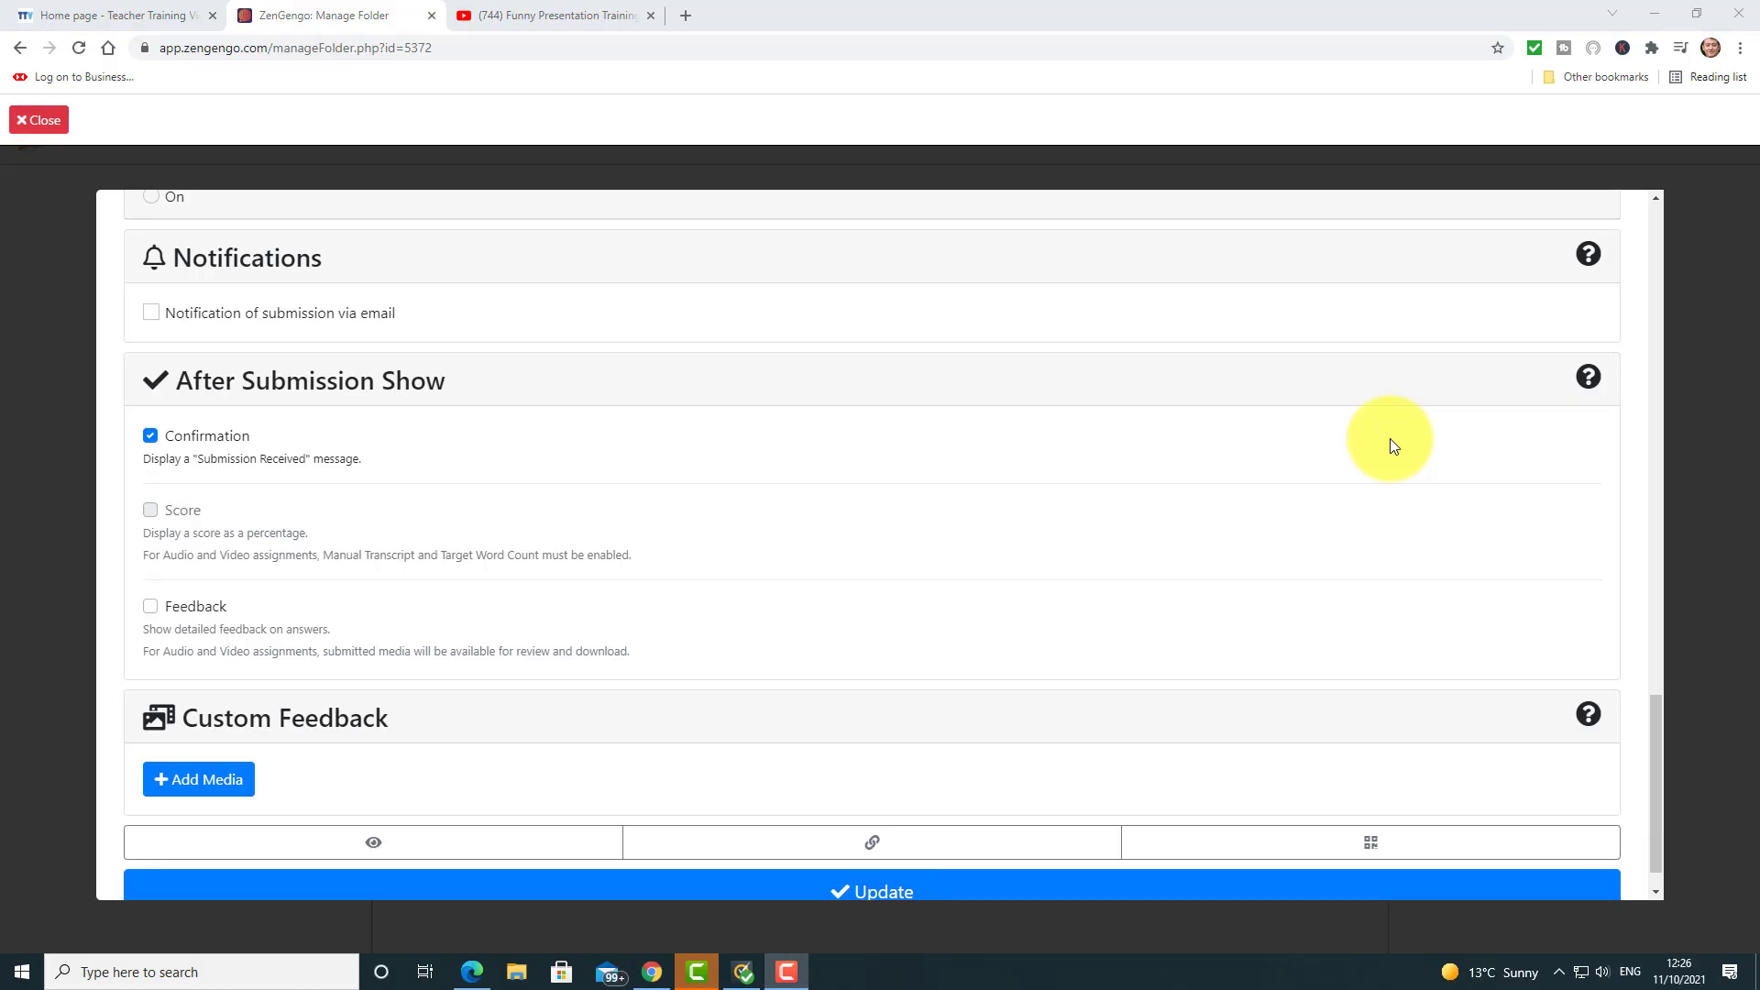
- Preview the assignment as a student, entering a student name, and examine the submission page with its video prompt
{"action": "left_click_drag", "start_coordinate": [1656, 717], "coordinate": [1658, 751]}
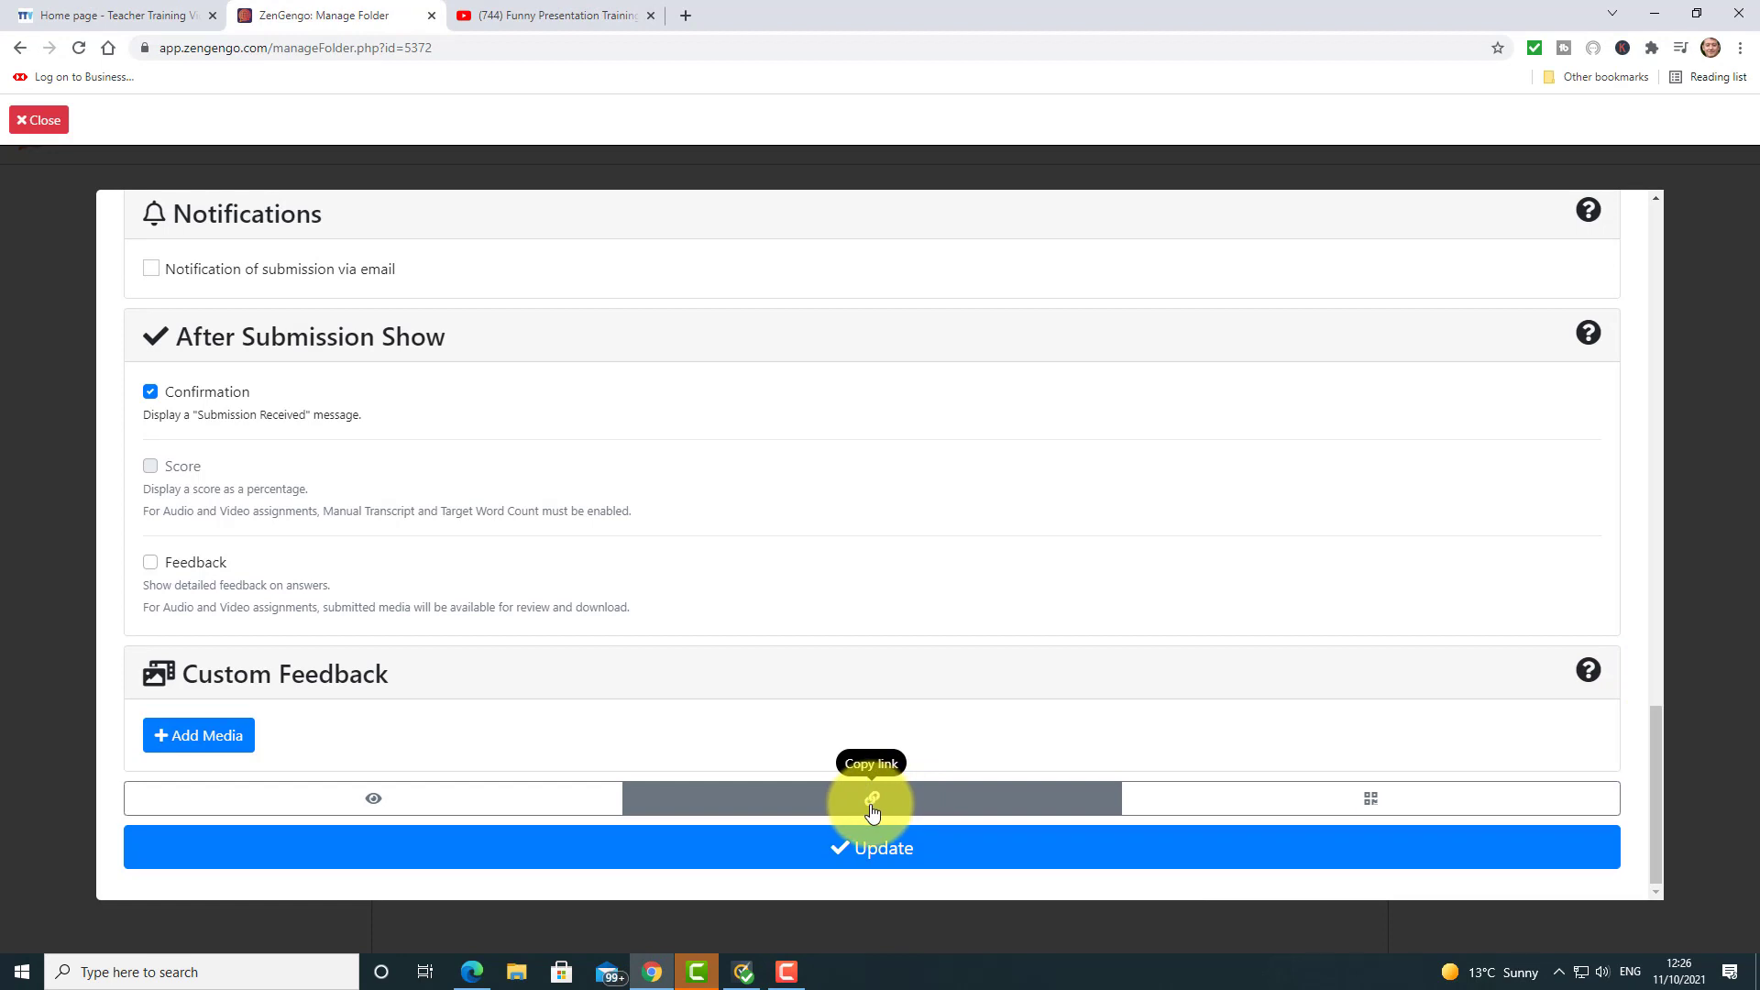
{"action": "left_click", "coordinate": [375, 804]}
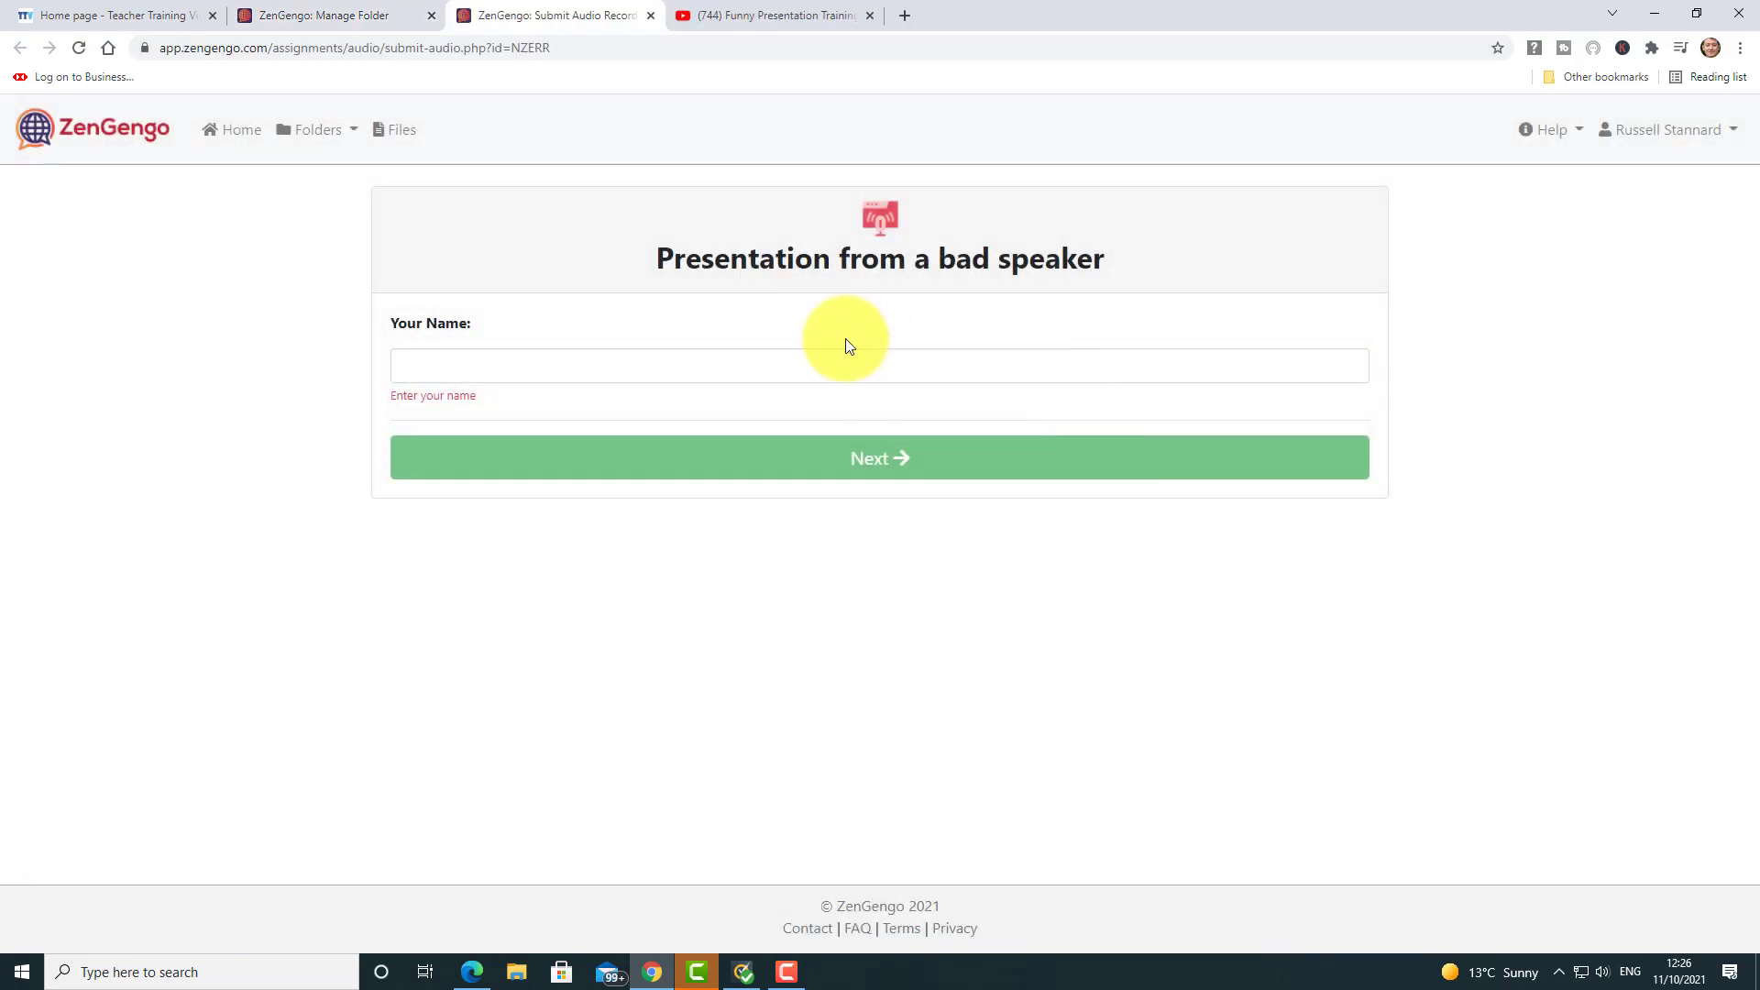
{"action": "left_click", "coordinate": [496, 364]}
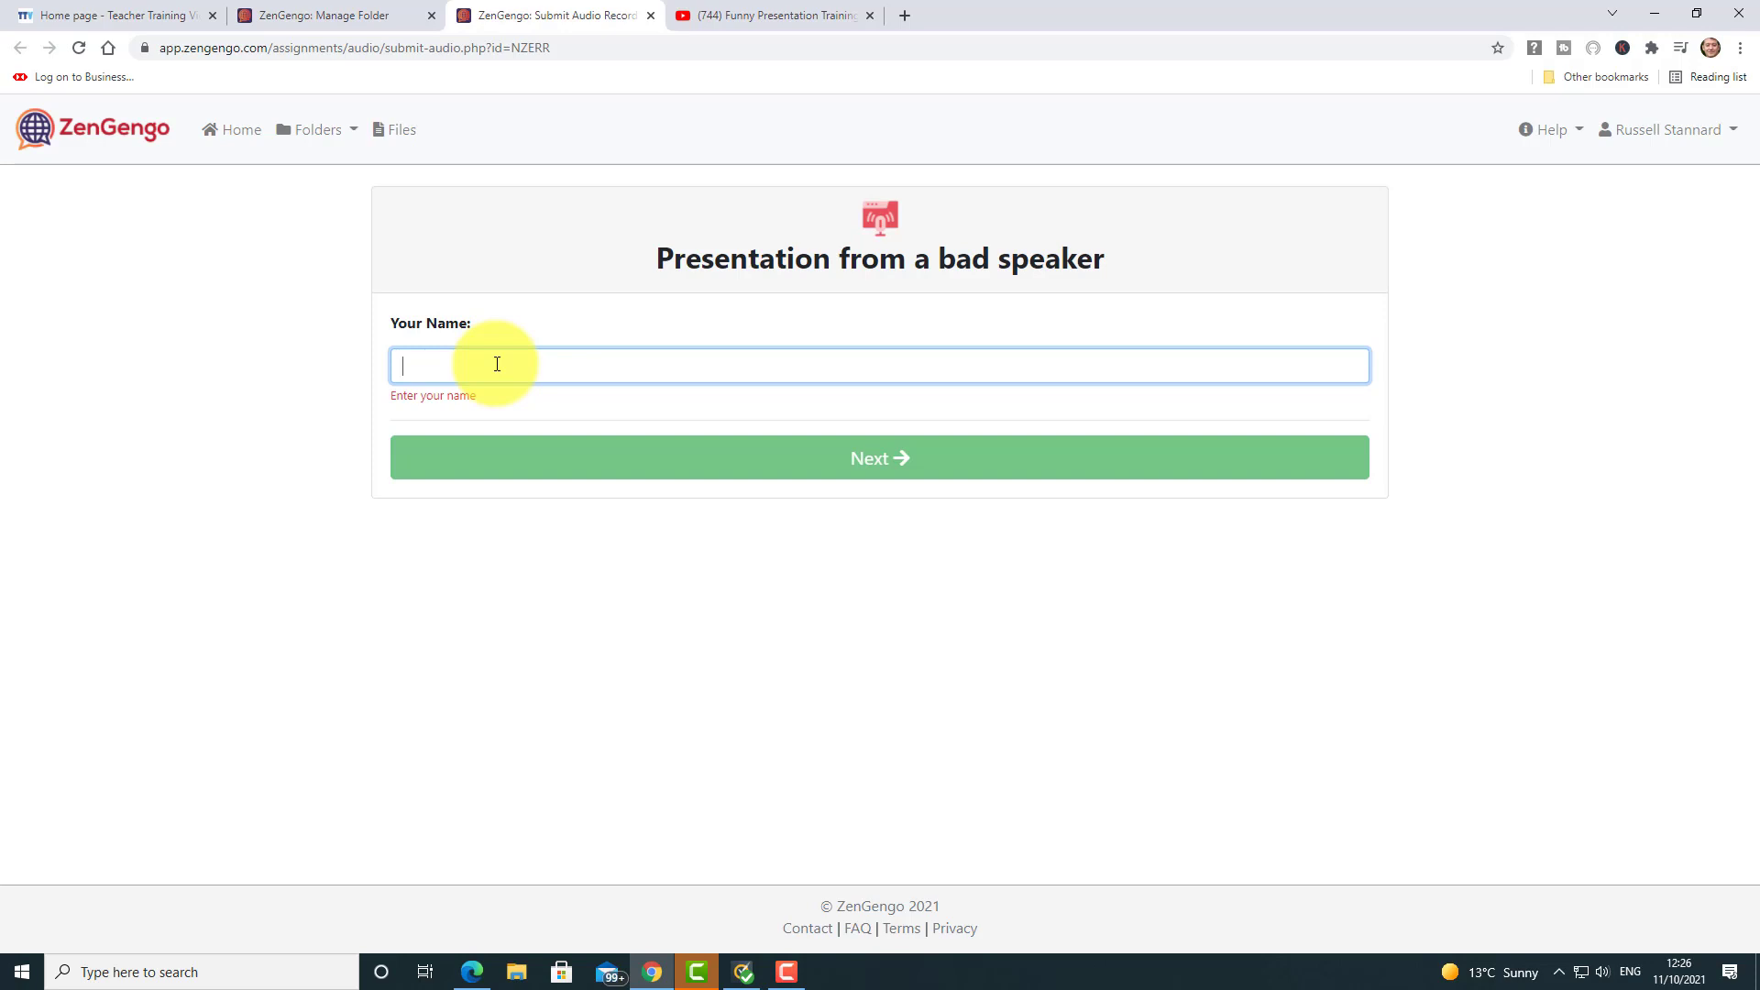
{"action": "type", "text": "Tom"}
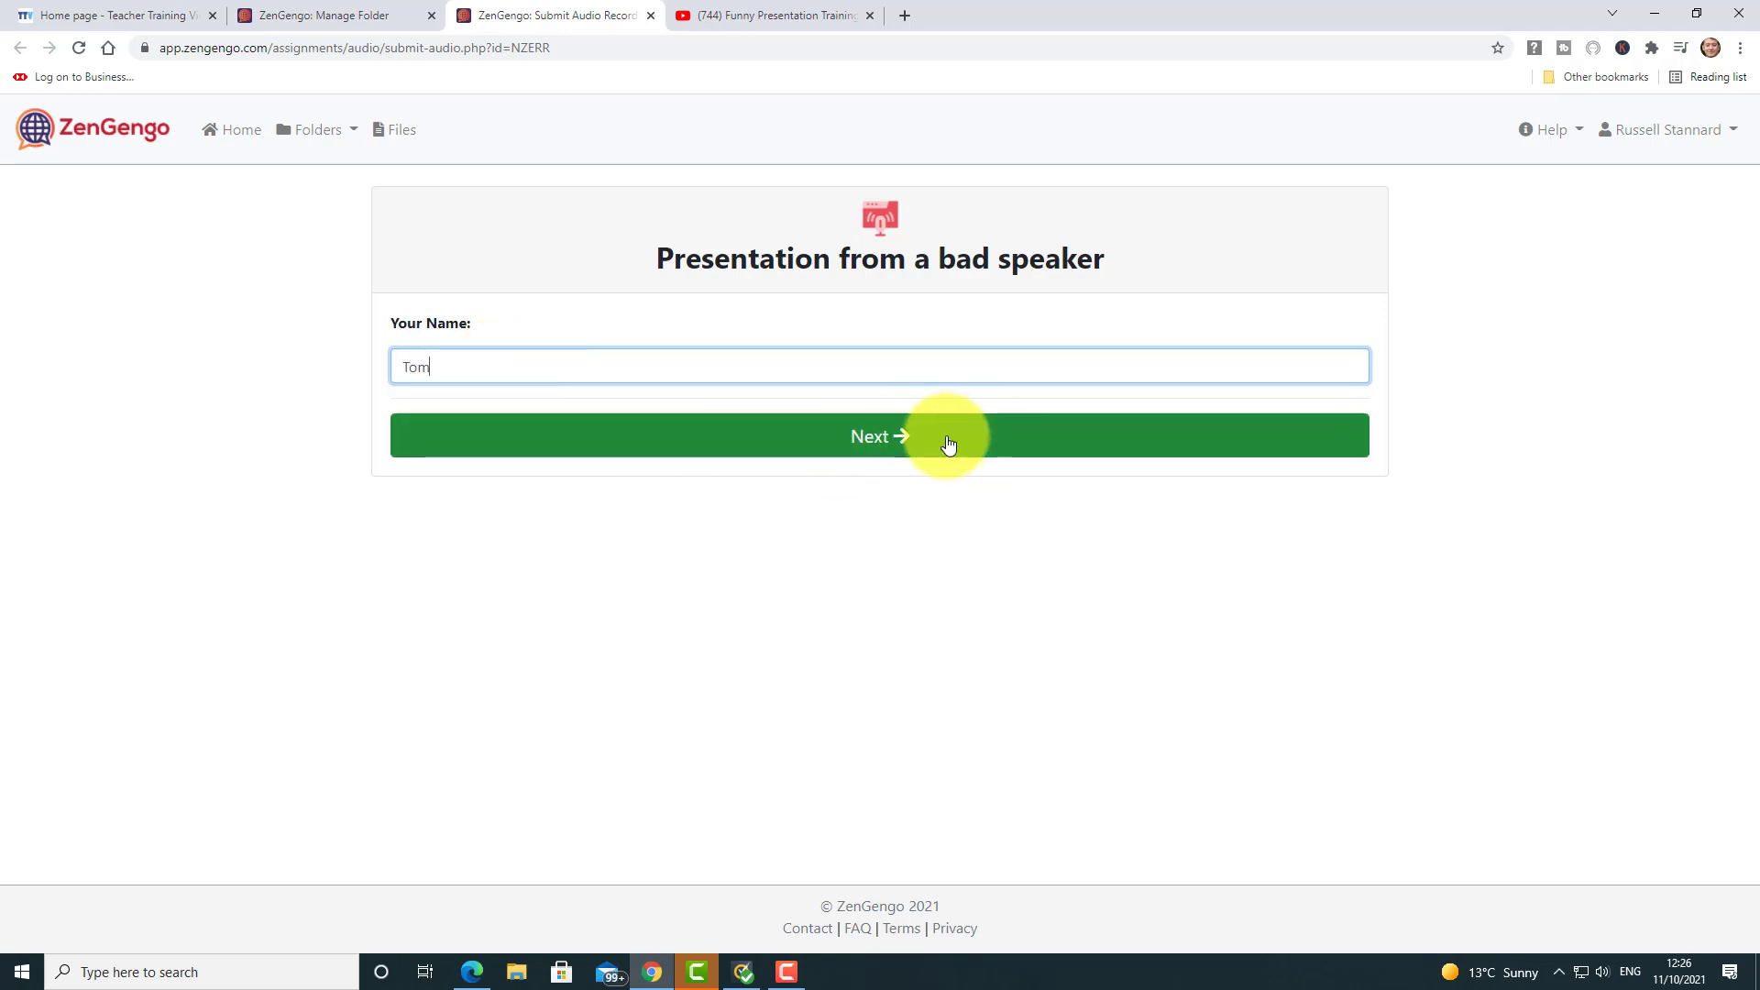
{"action": "left_click", "coordinate": [871, 436]}
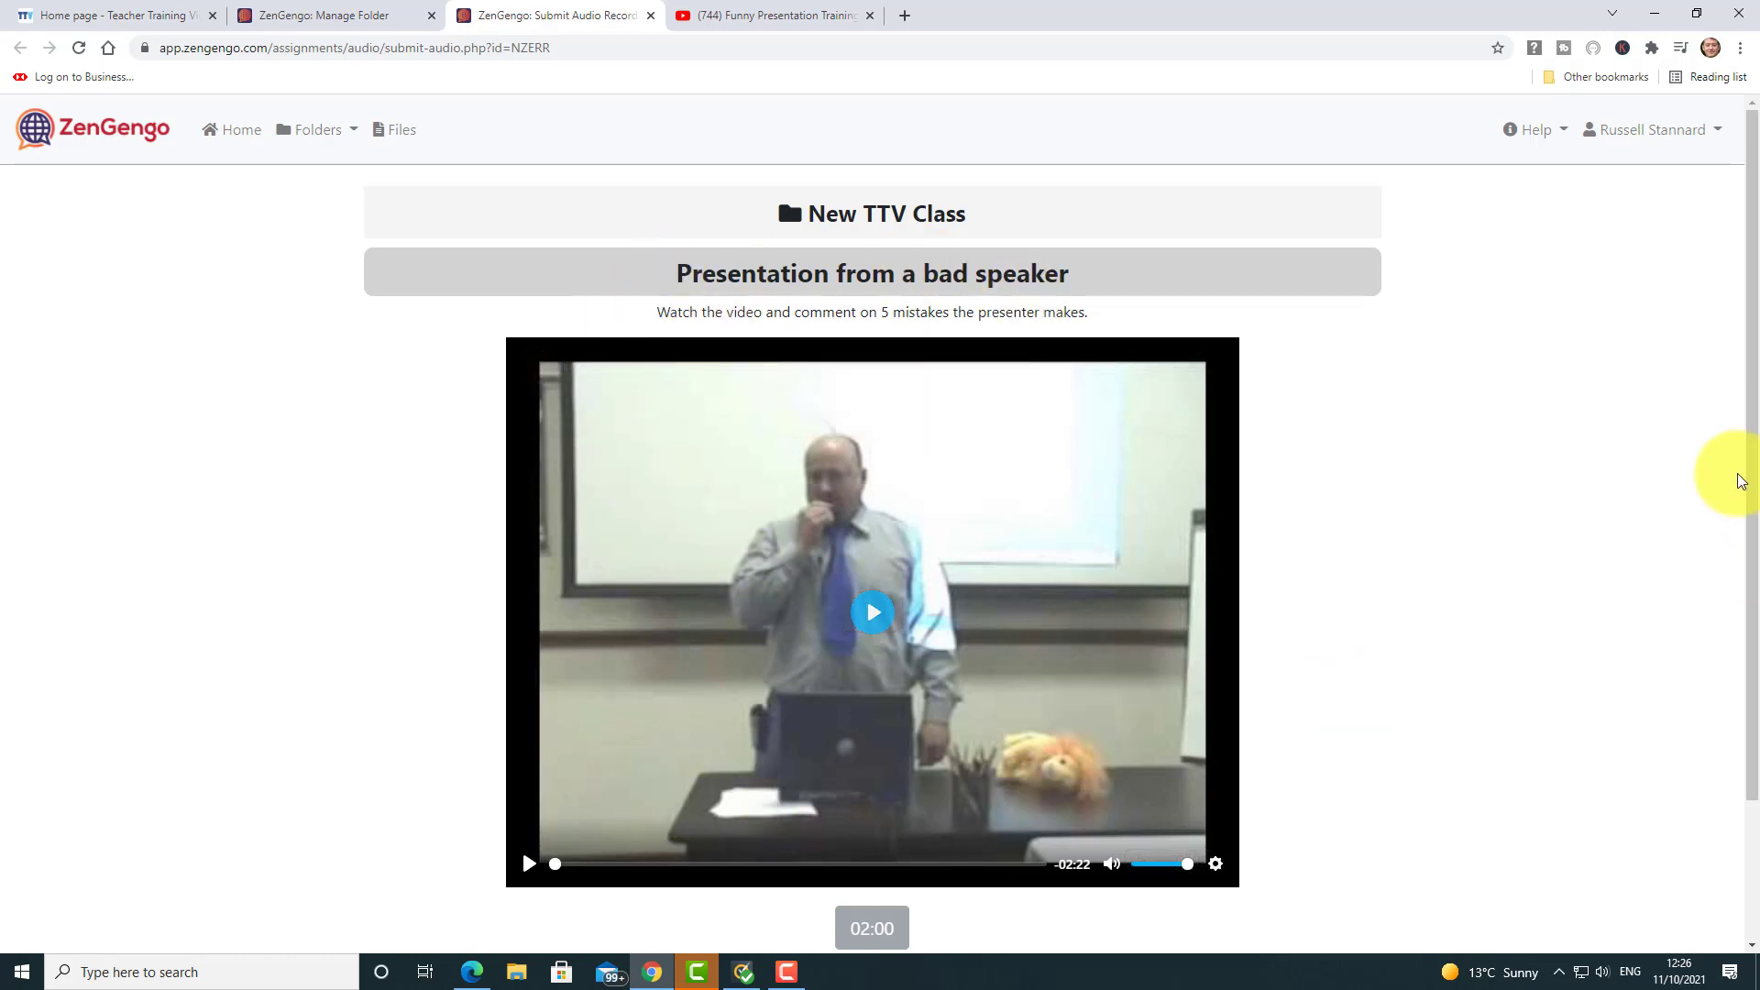
{"action": "left_click_drag", "start_coordinate": [1751, 471], "coordinate": [1752, 623]}
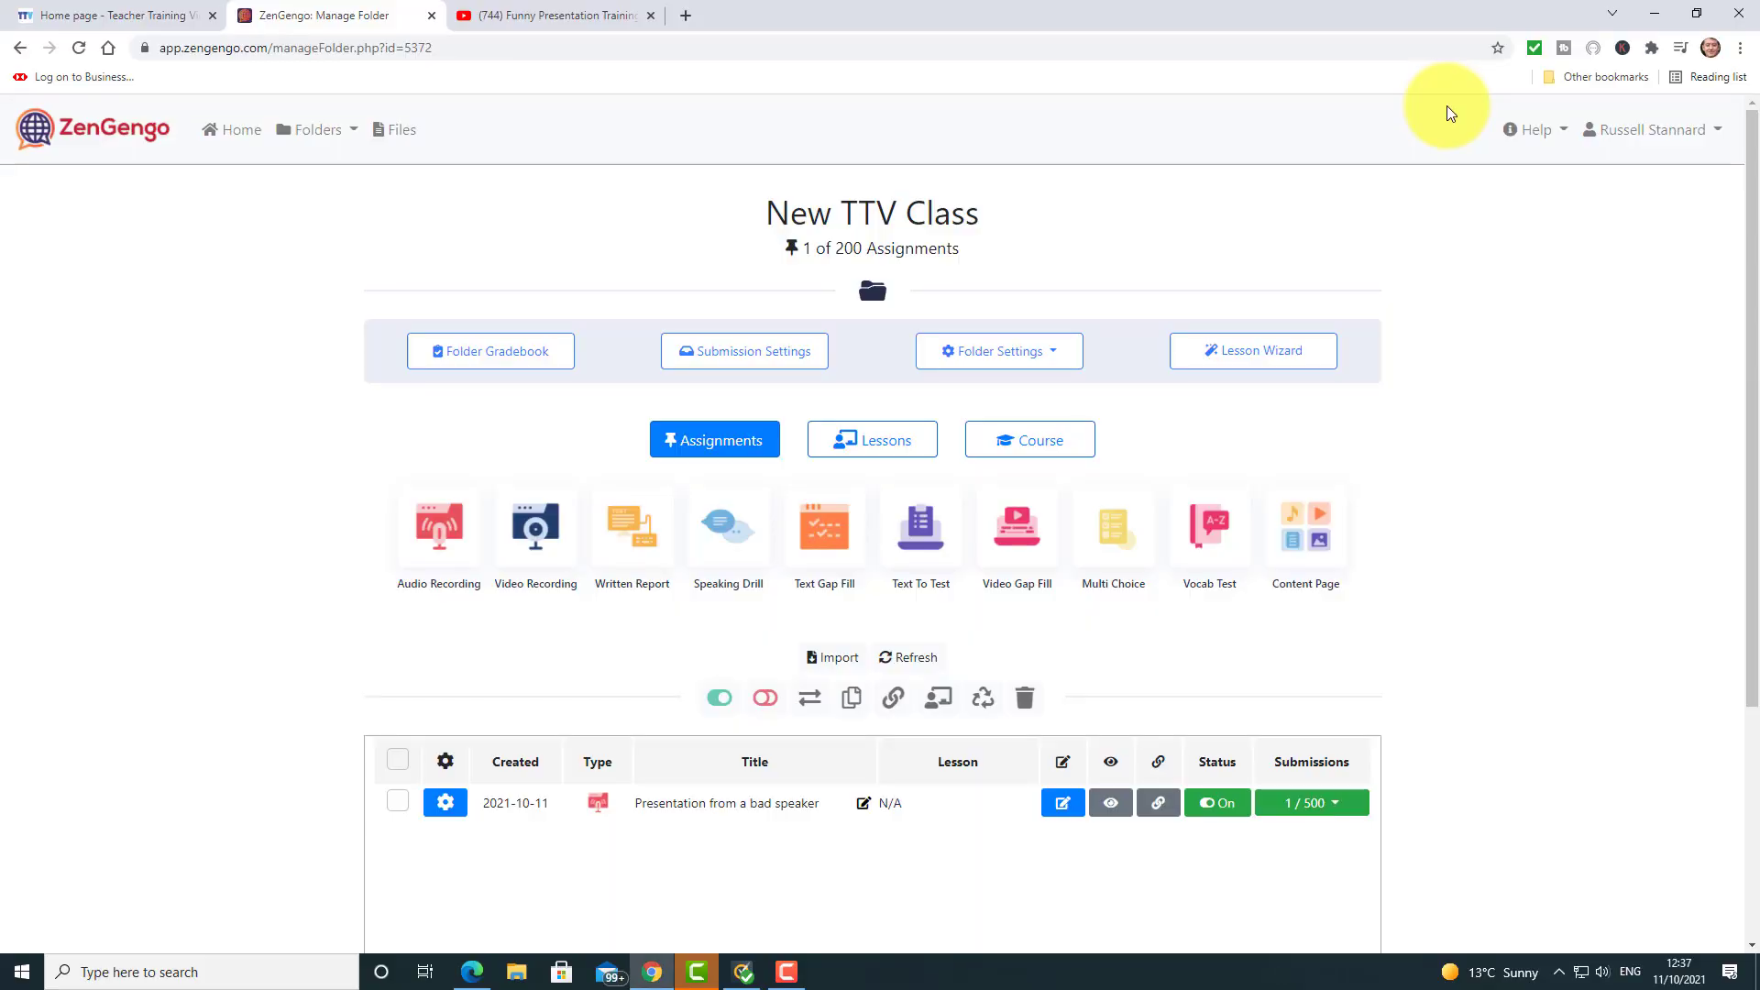
- Turn on collecting the student email in the folder's submission settings and save them
{"action": "left_click", "coordinate": [720, 356]}
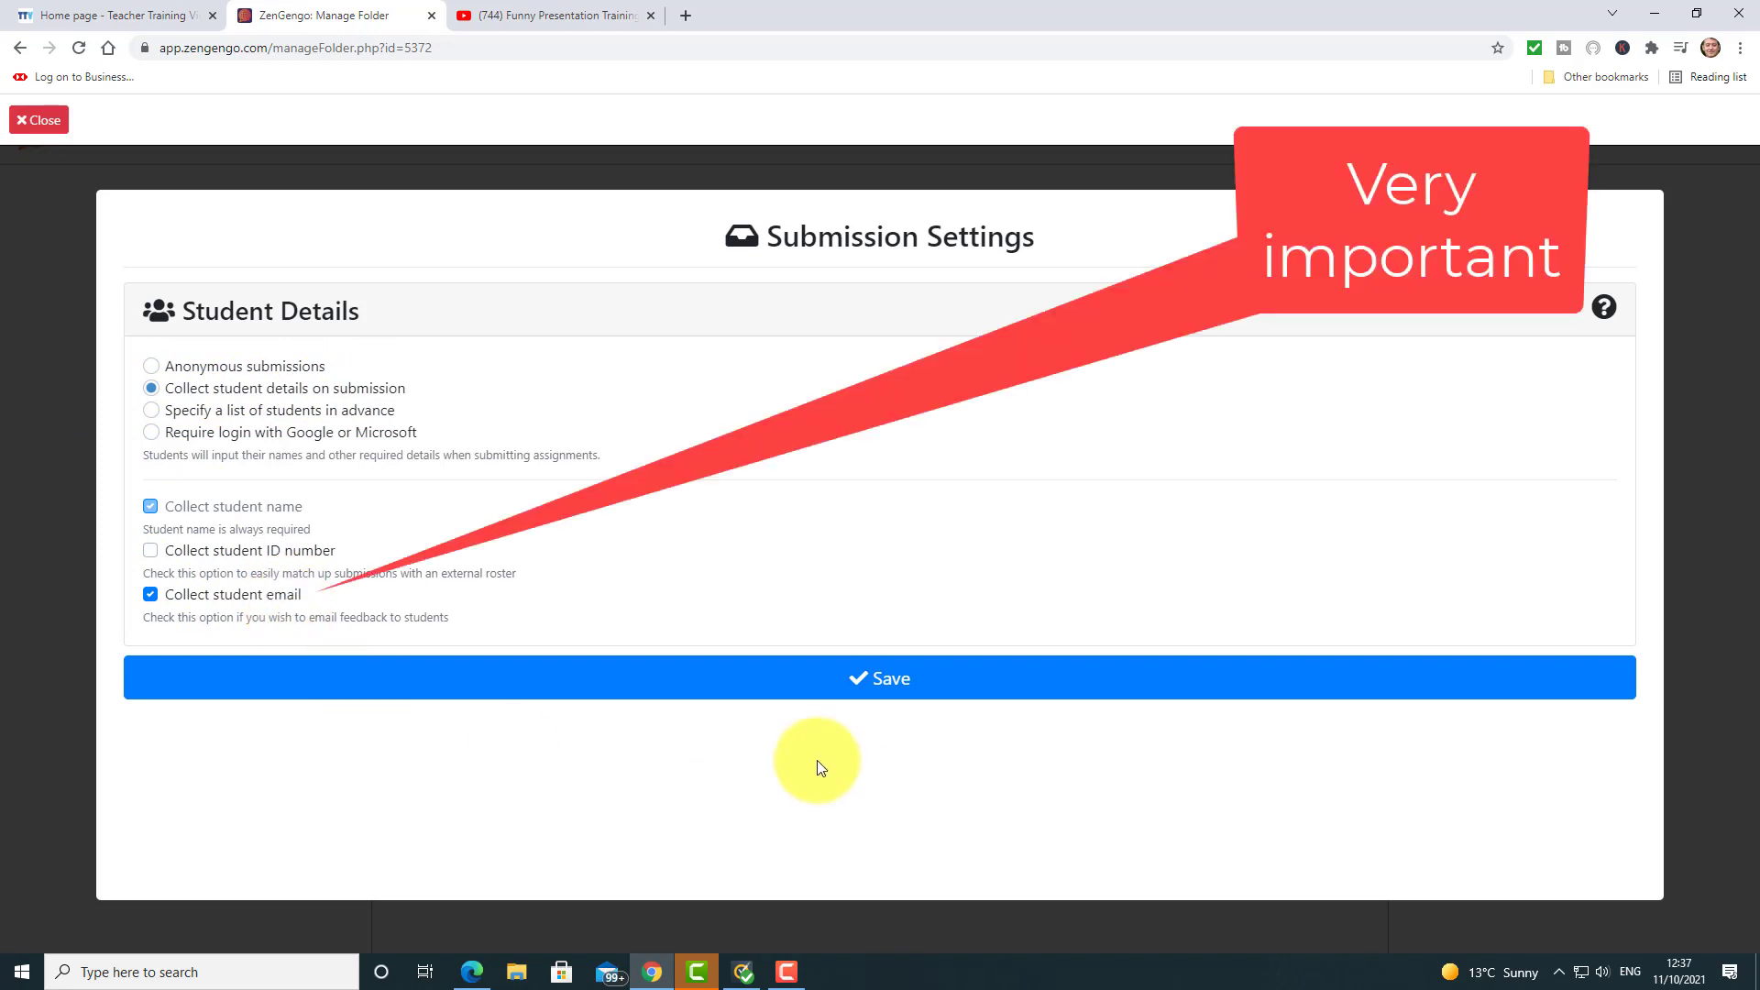
{"action": "left_click", "coordinate": [894, 677]}
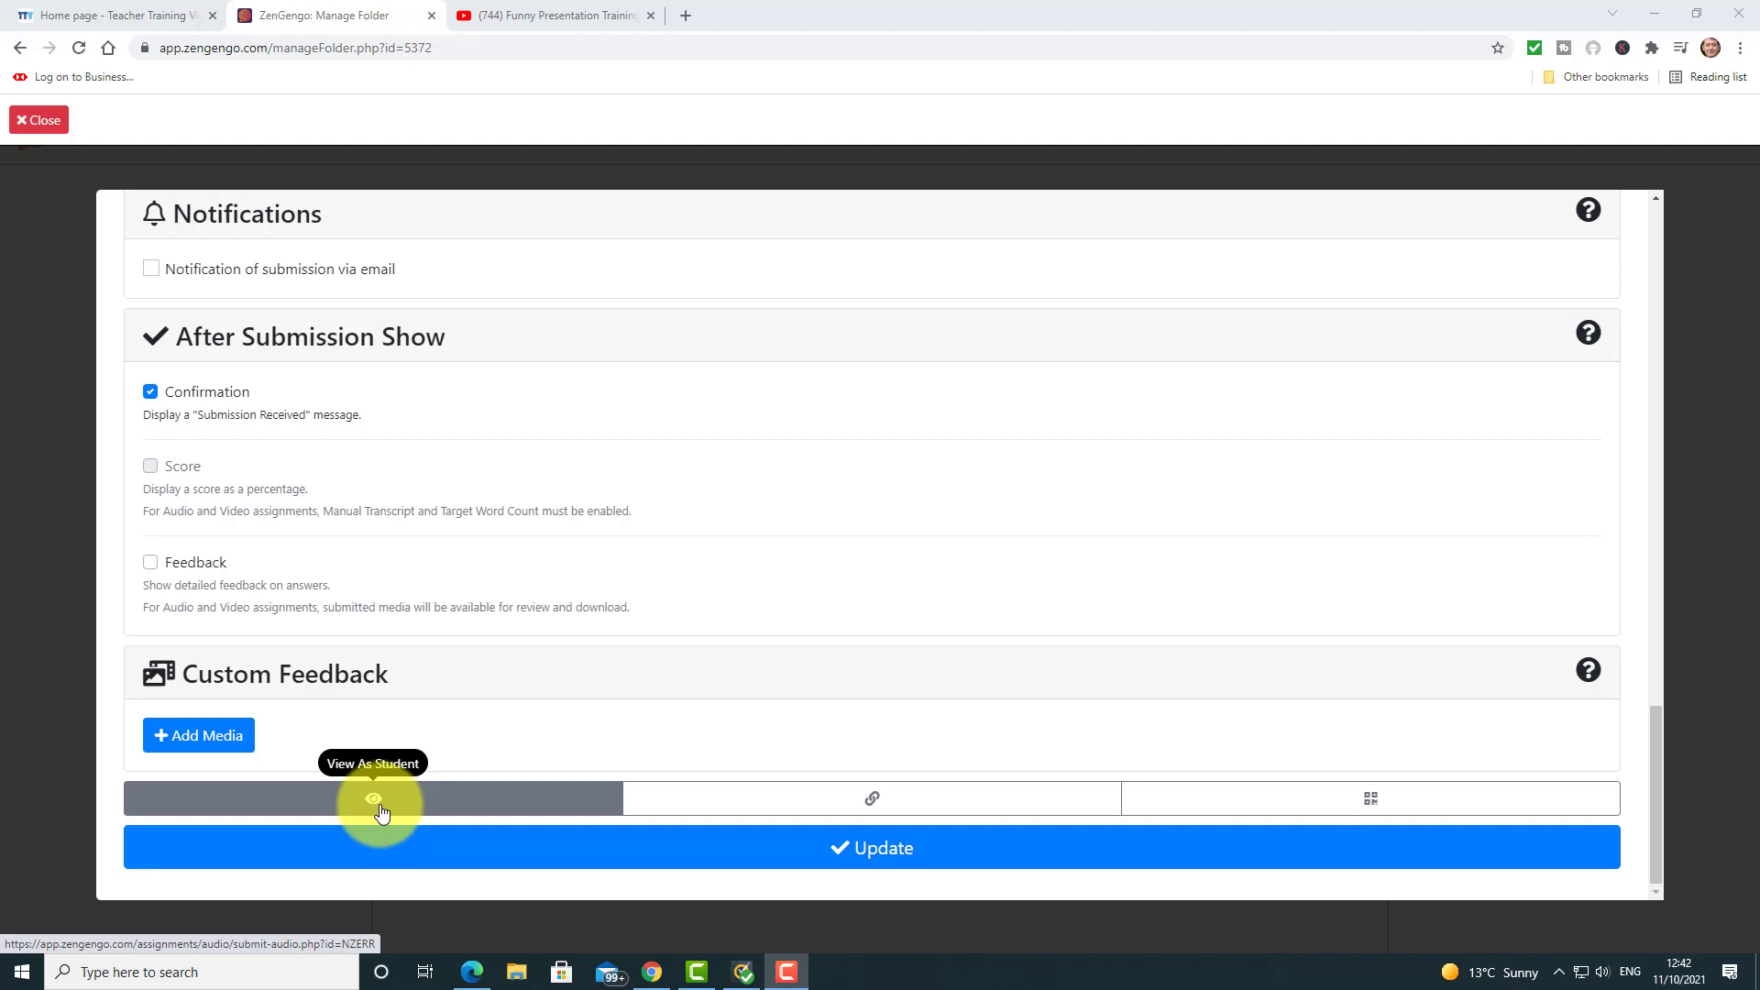
- Copy the assignment's share link and open it in Microsoft Edge, starting at the student's name field
{"action": "left_click", "coordinate": [872, 806]}
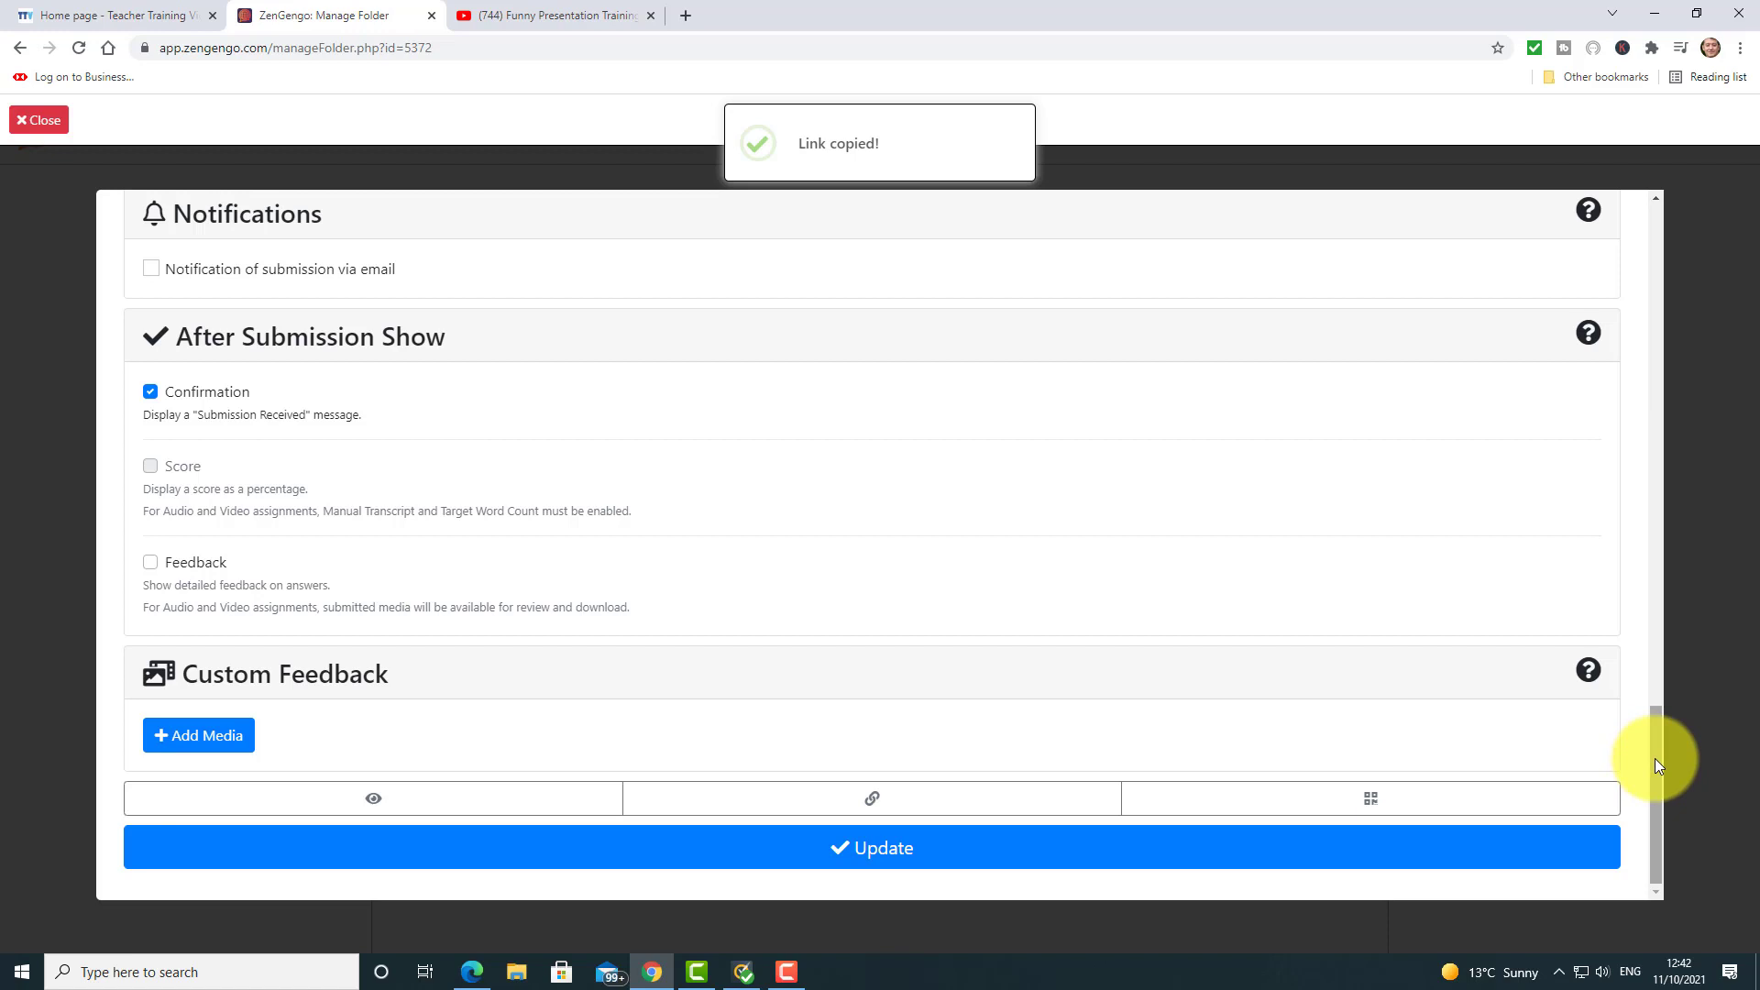
{"action": "left_click_drag", "start_coordinate": [1653, 757], "coordinate": [1642, 173]}
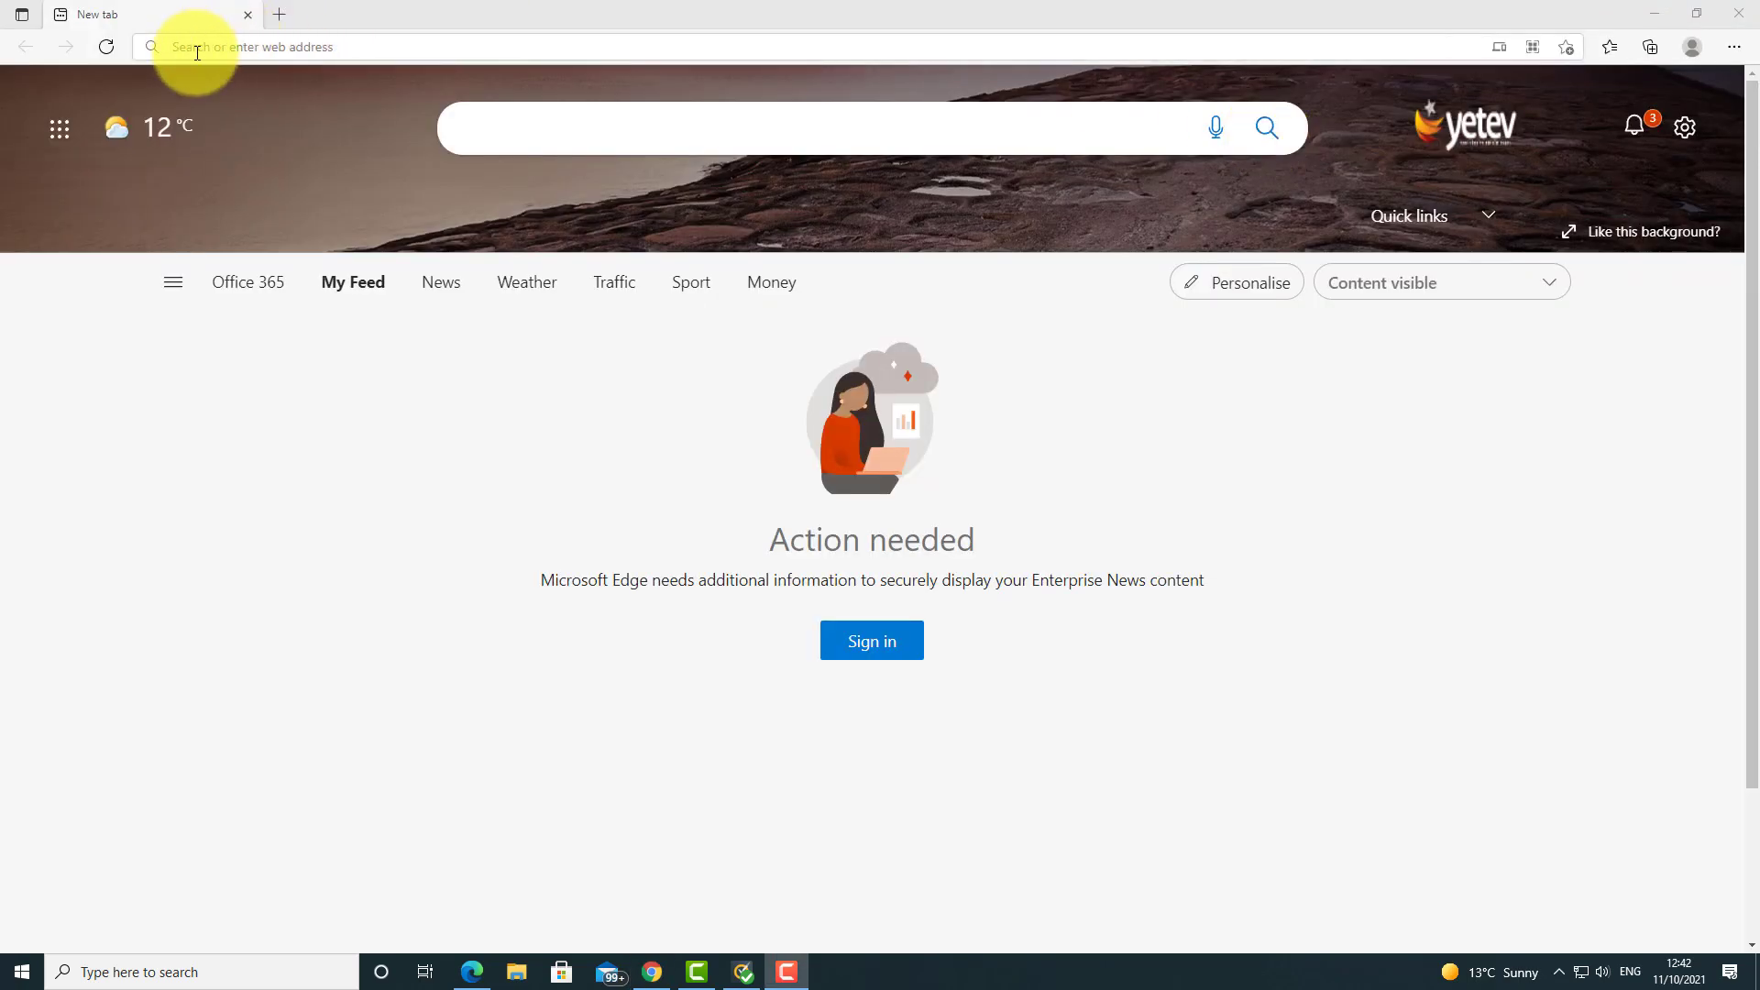
{"action": "left_click", "coordinate": [197, 52]}
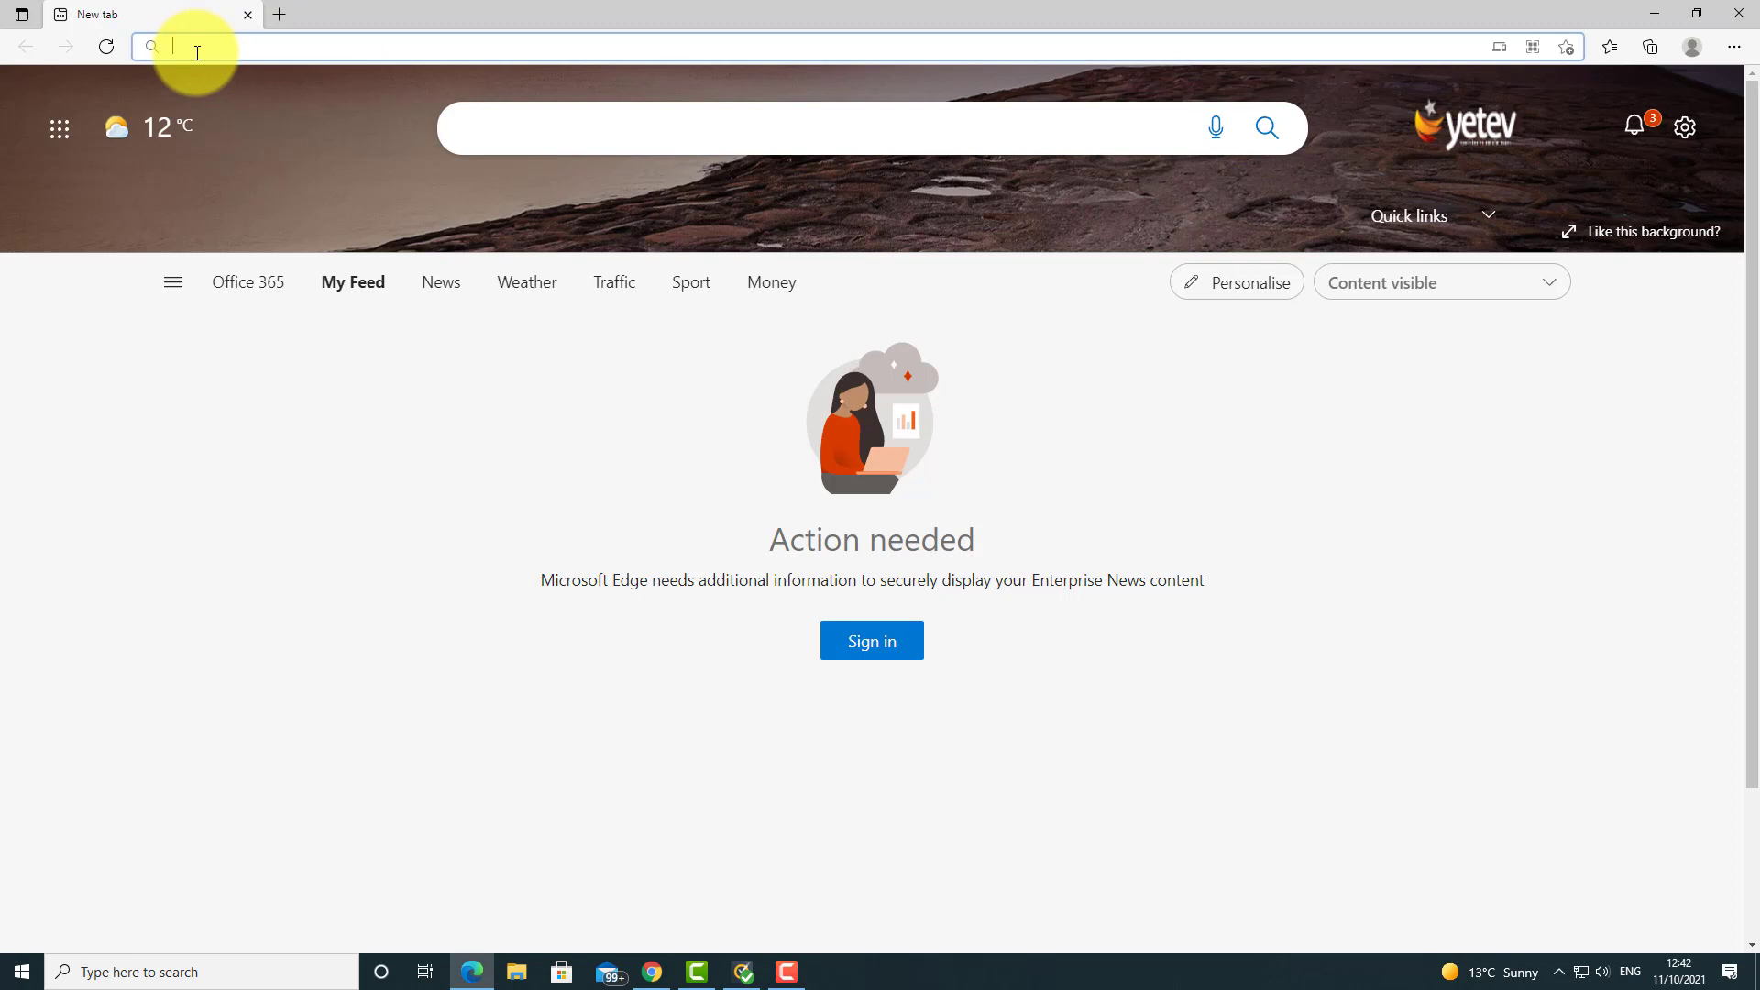
{"action": "key", "text": "ctrl+v"}
{"action": "key", "text": "Return"}
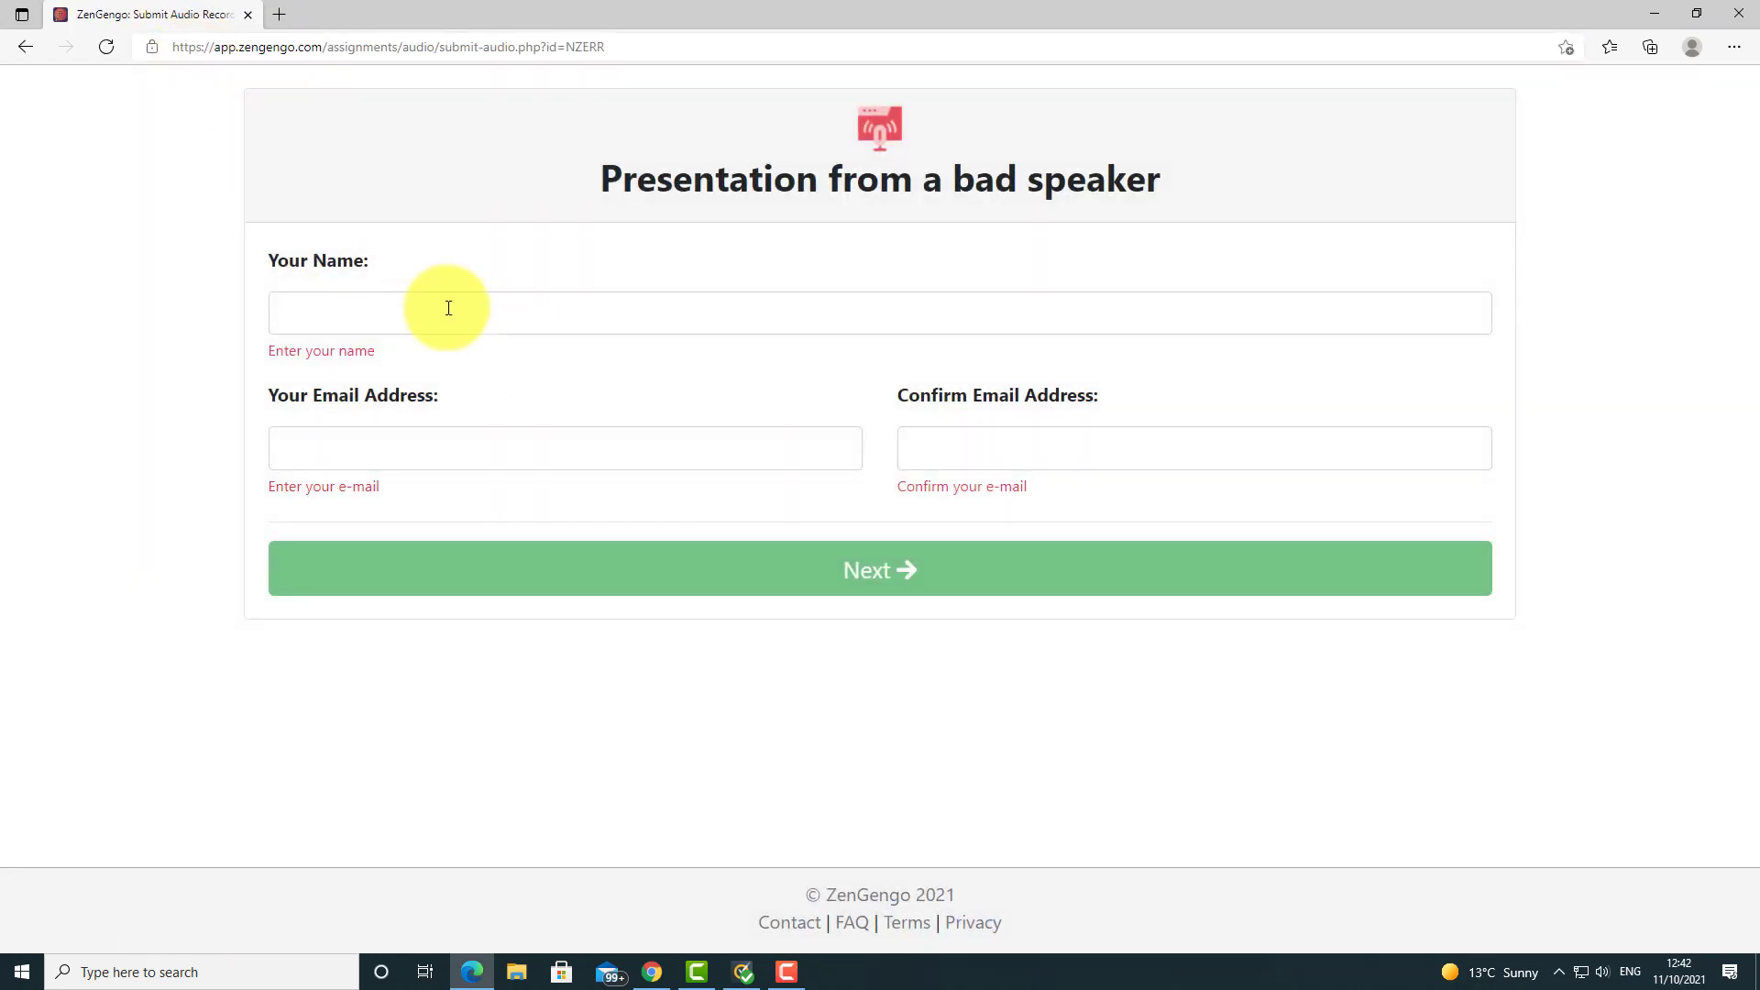
{"action": "left_click", "coordinate": [314, 301]}
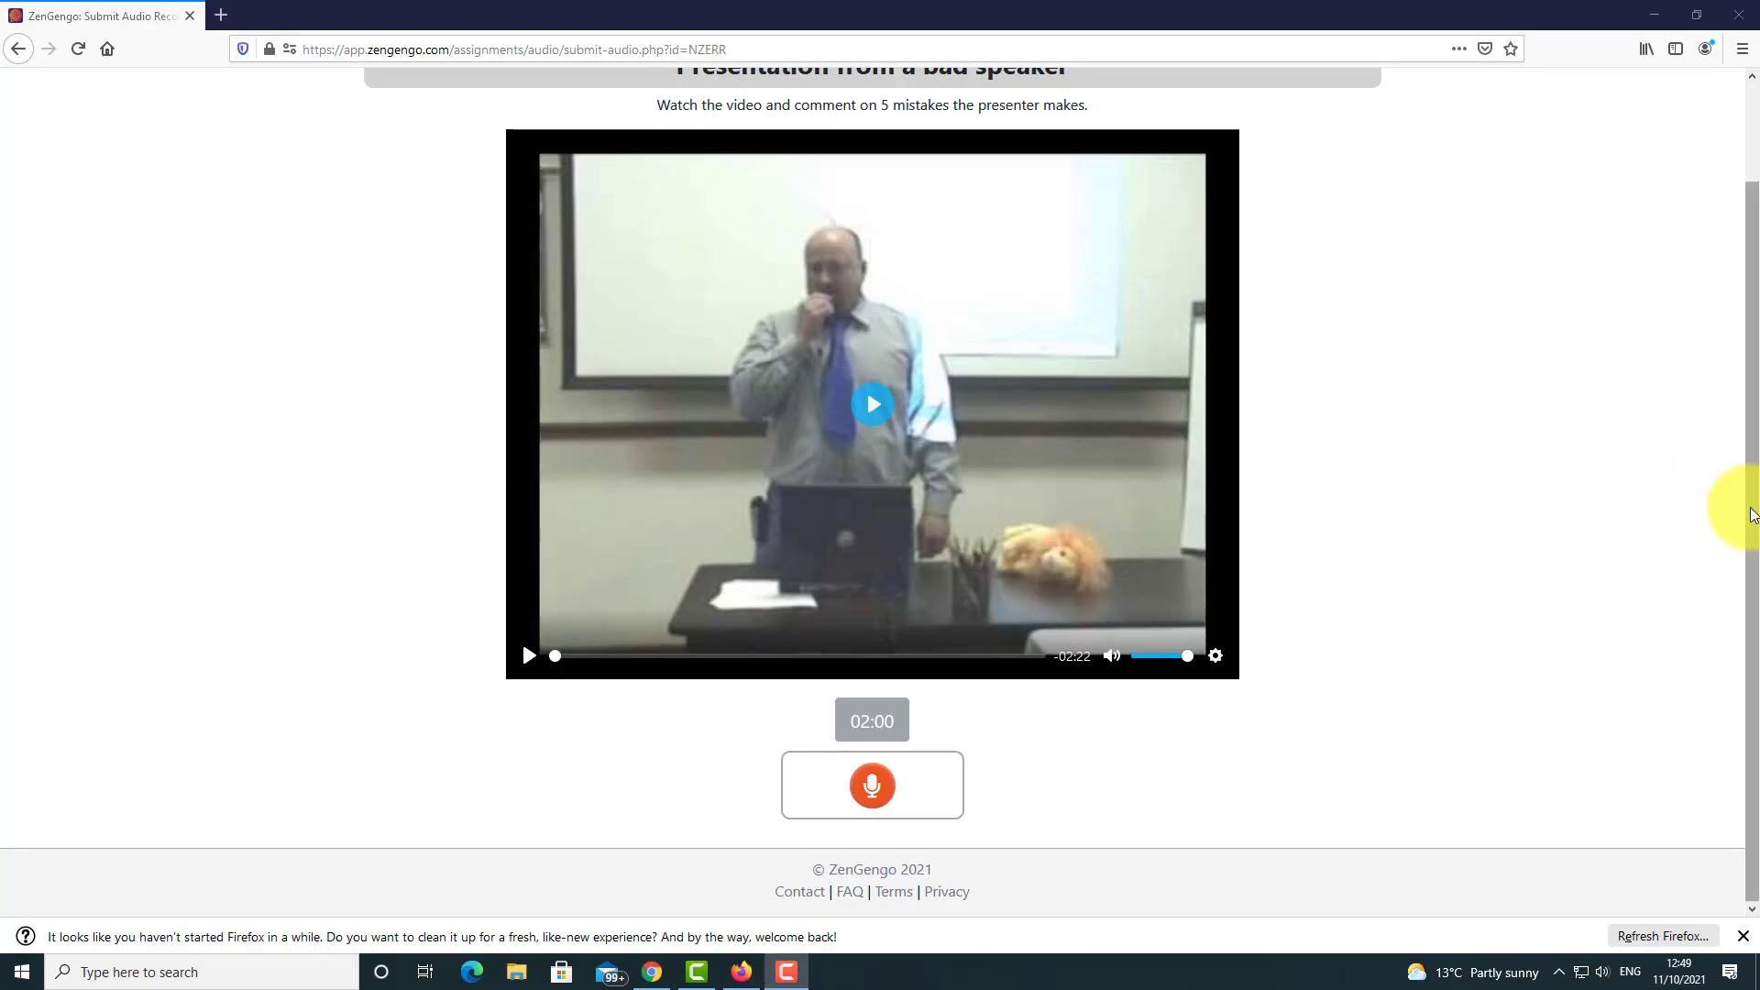
- On the student submission page in Firefox, review the task and record a short audio response, pausing it before stopping
{"action": "scroll", "coordinate": [1752, 376], "scroll_direction": "up", "scroll_amount": 2}
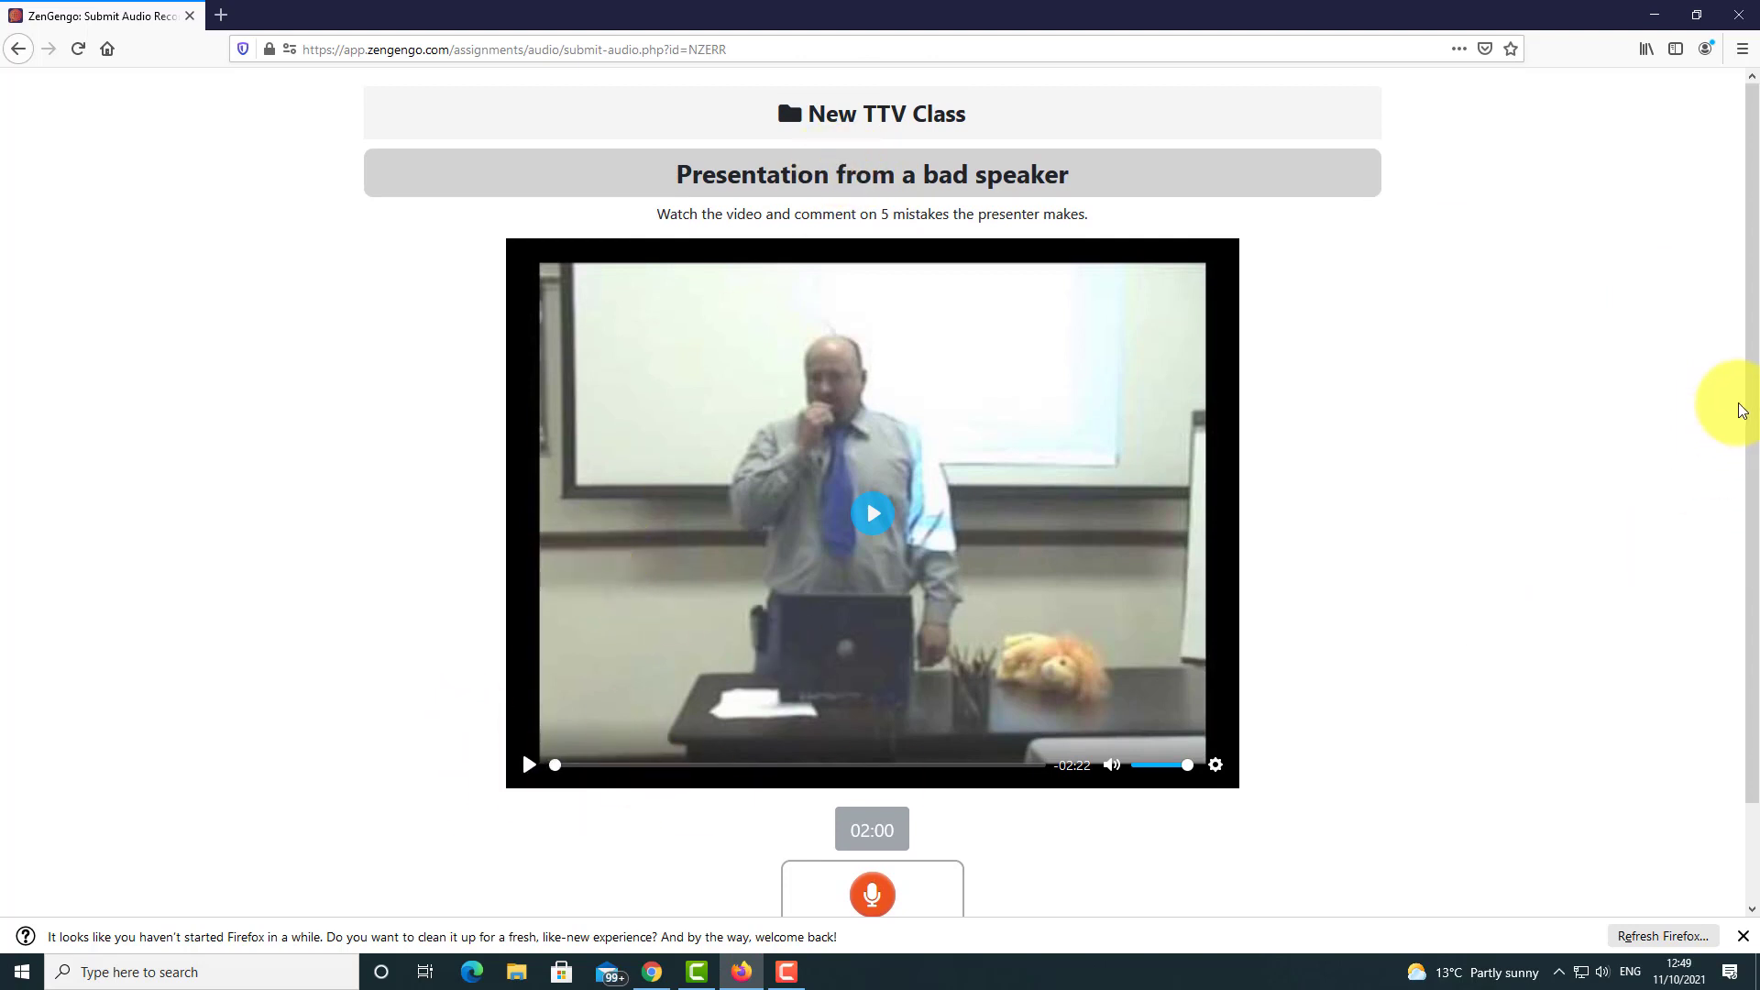
{"action": "left_click_drag", "start_coordinate": [1751, 428], "coordinate": [1752, 531]}
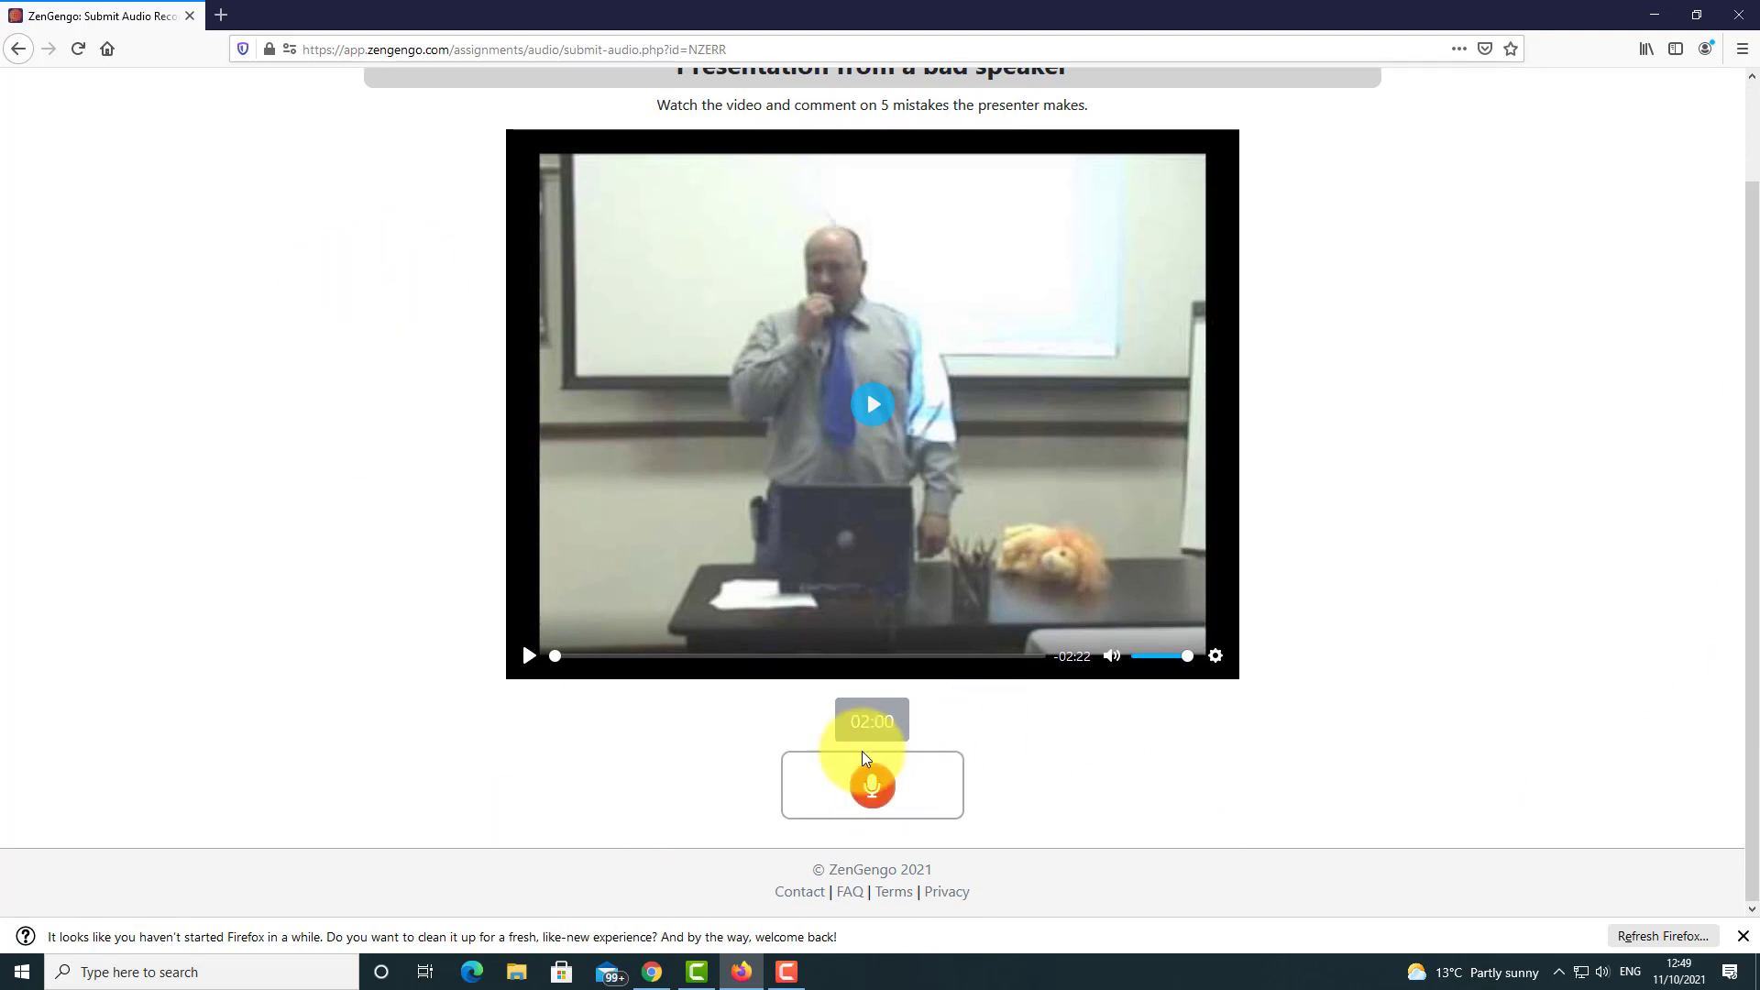
{"action": "left_click", "coordinate": [872, 790]}
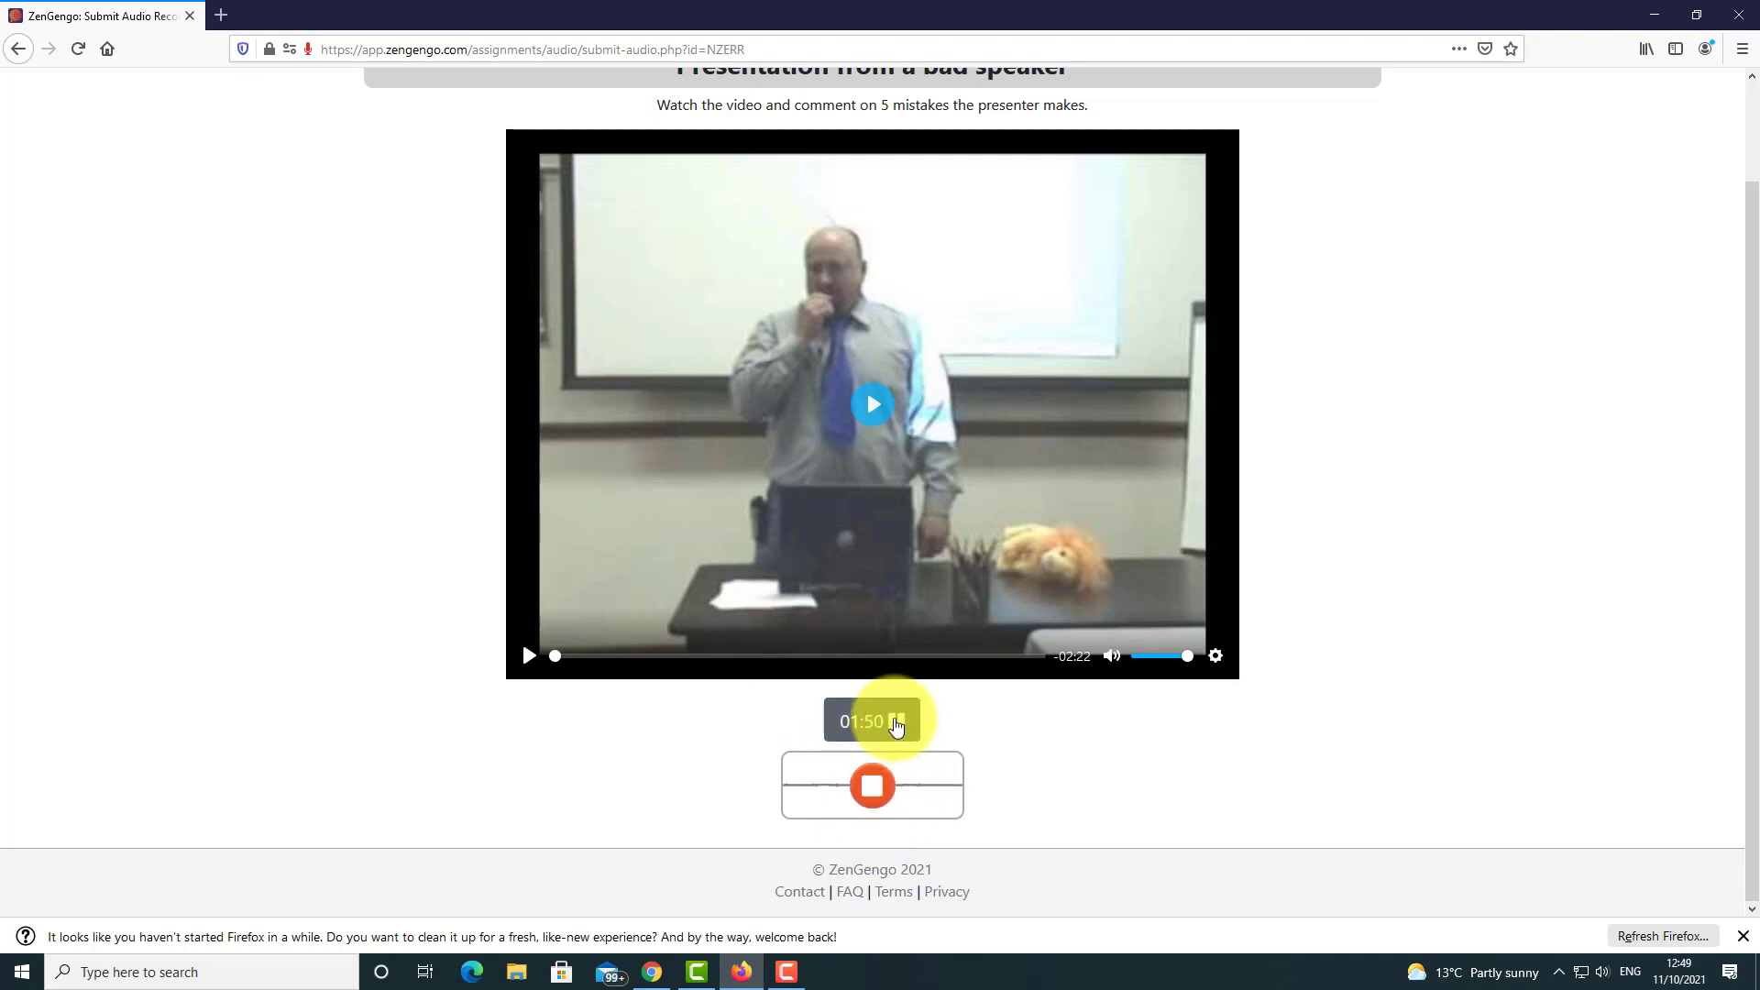
{"action": "left_click", "coordinate": [897, 724]}
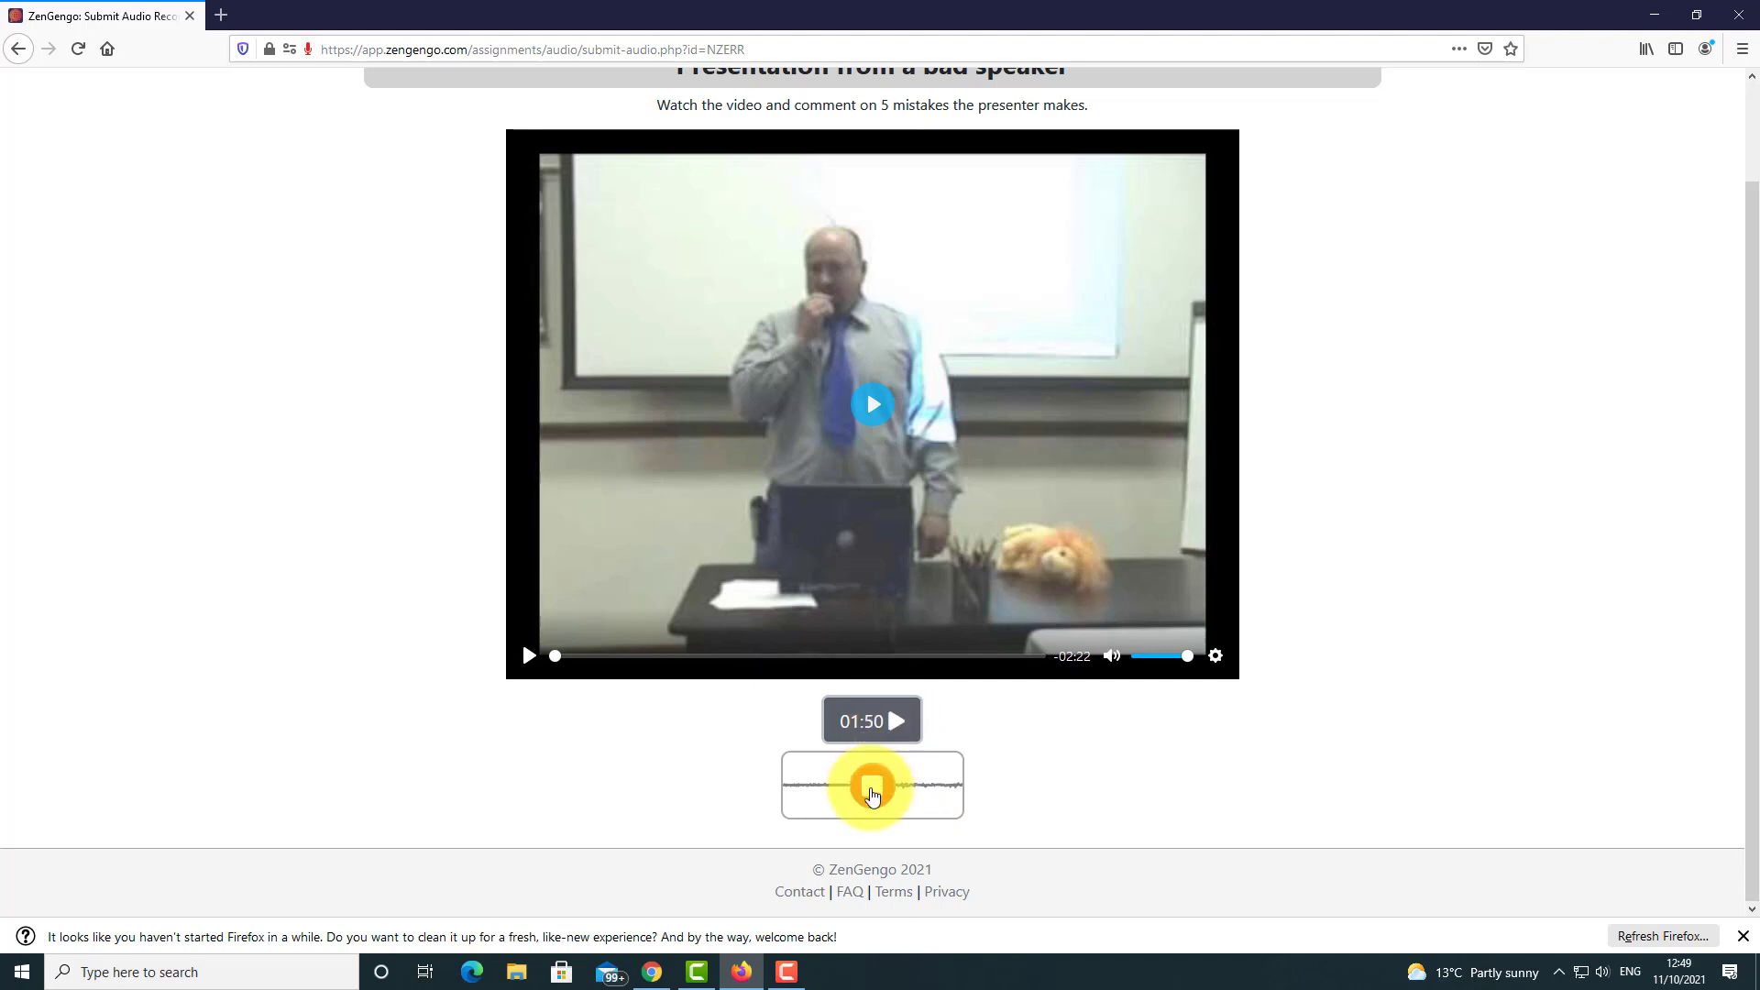
{"action": "left_click", "coordinate": [872, 788]}
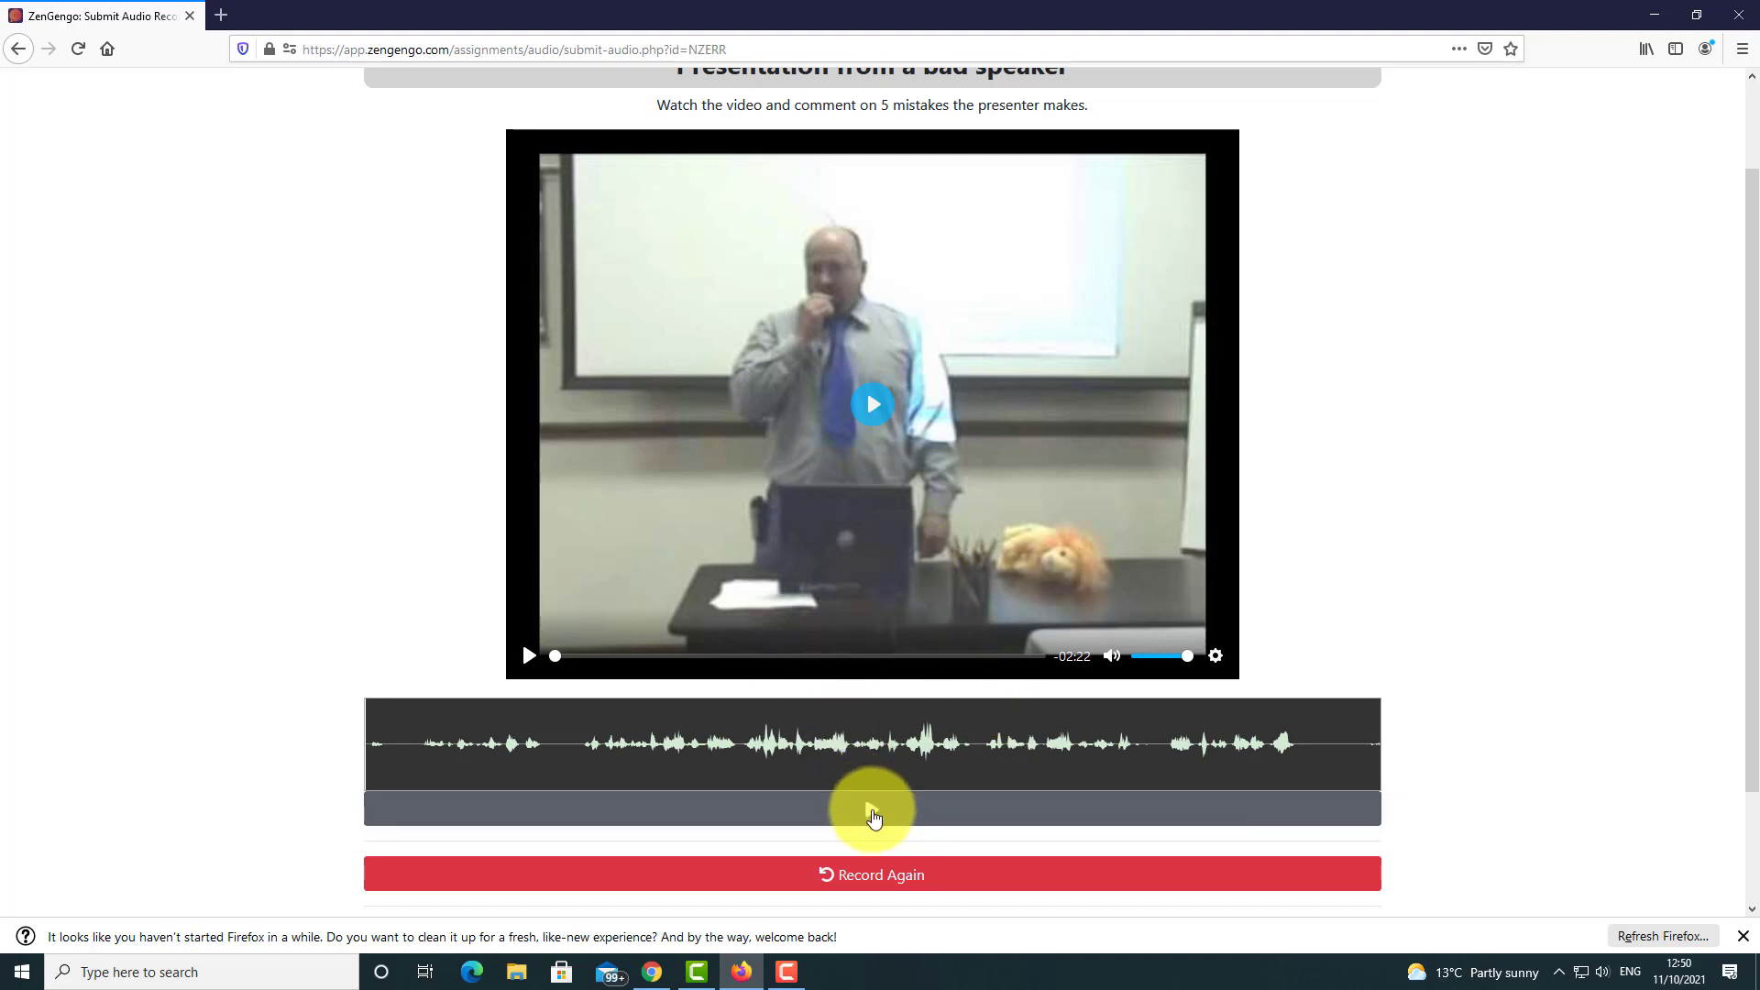
- Play back part of the recorded audio response and submit it for the assignment
{"action": "left_click", "coordinate": [873, 814]}
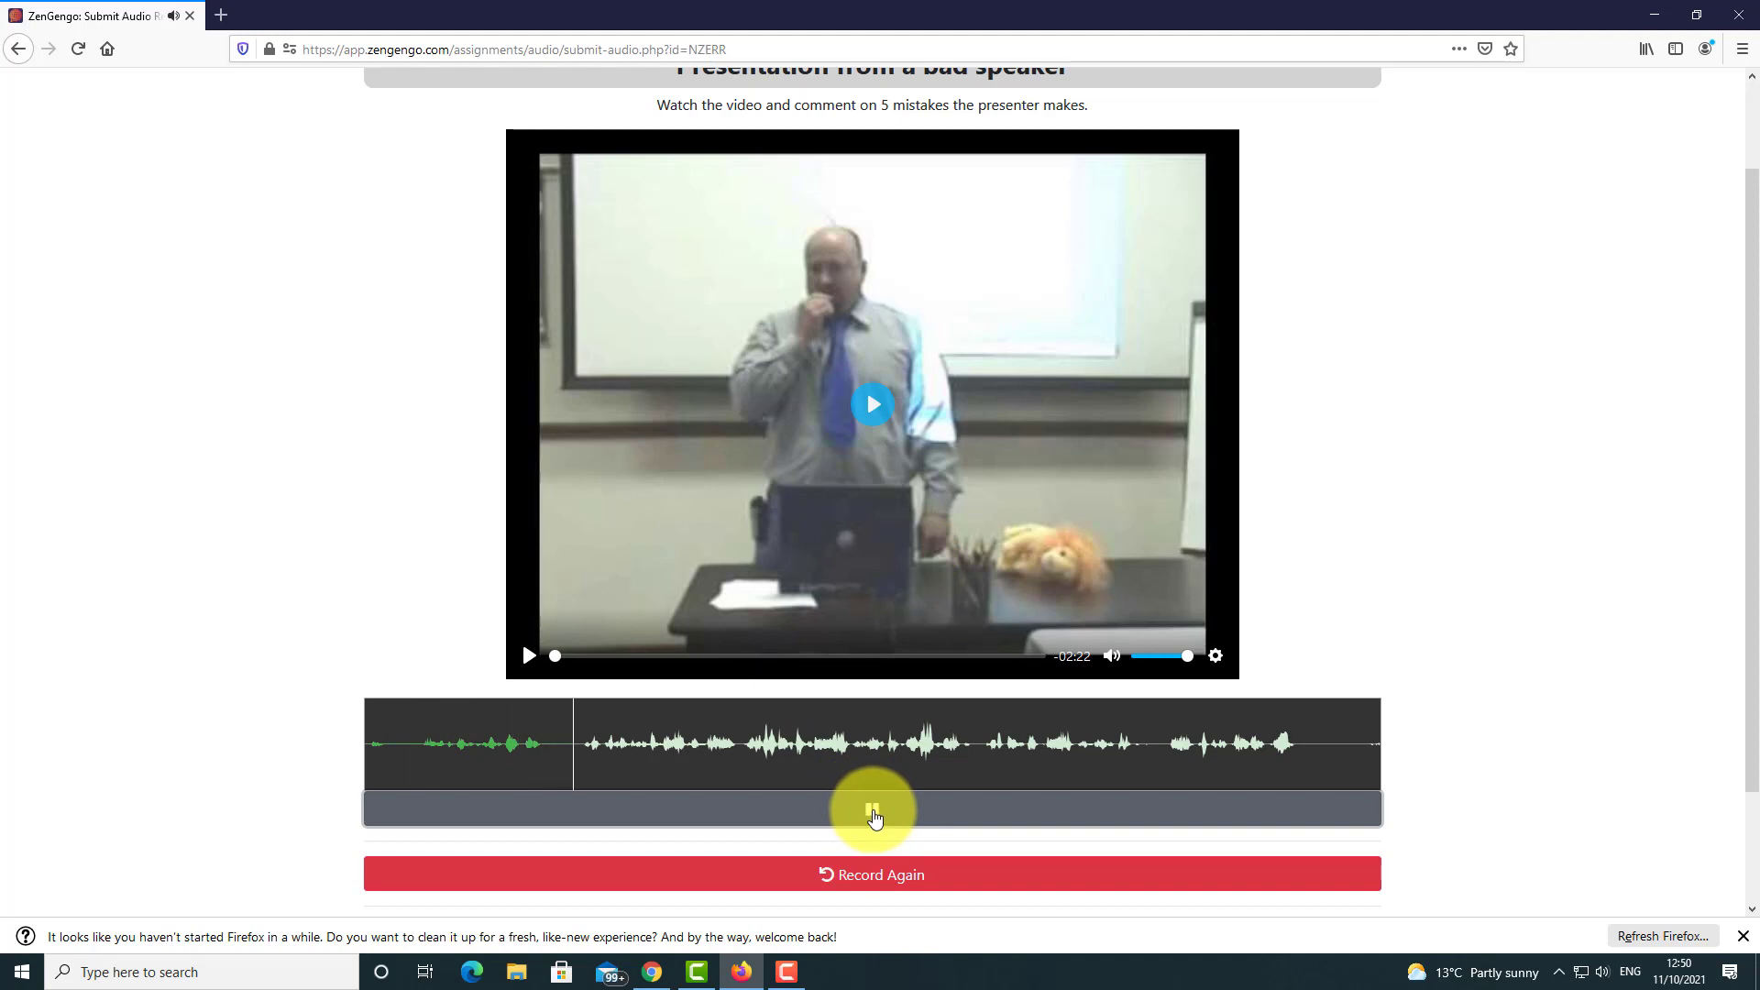
{"action": "left_click", "coordinate": [873, 815]}
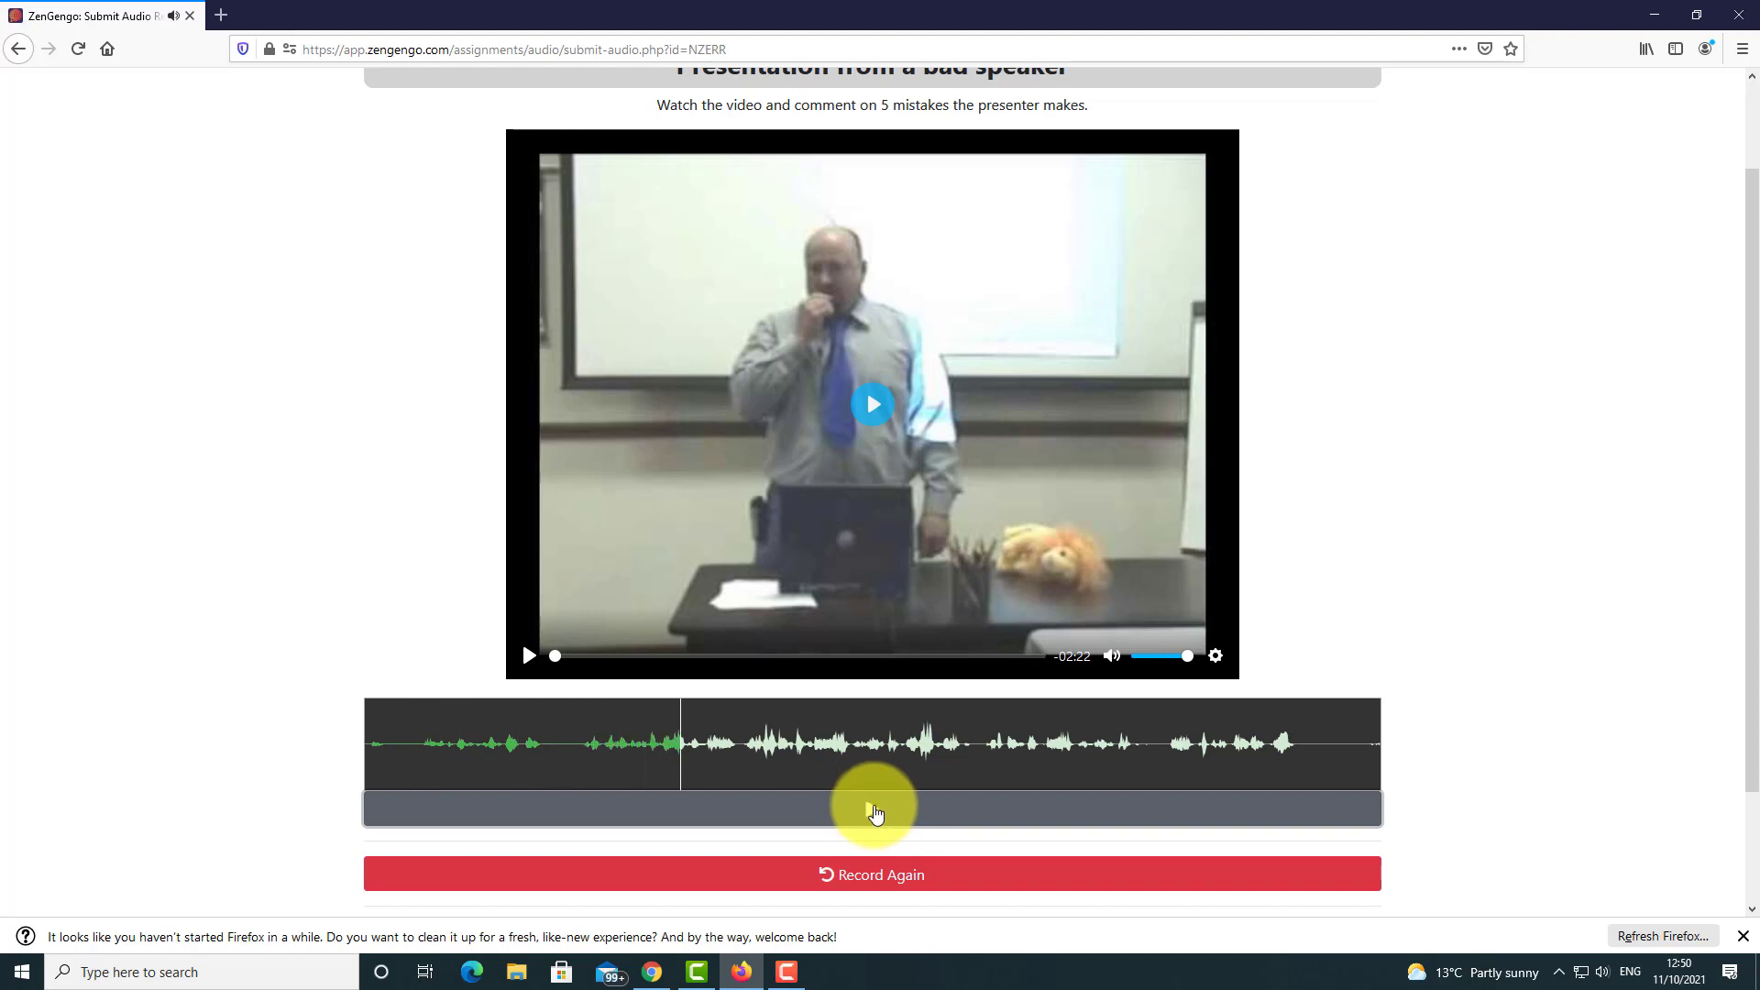
{"action": "scroll", "coordinate": [1737, 779], "scroll_direction": "down", "scroll_amount": 2}
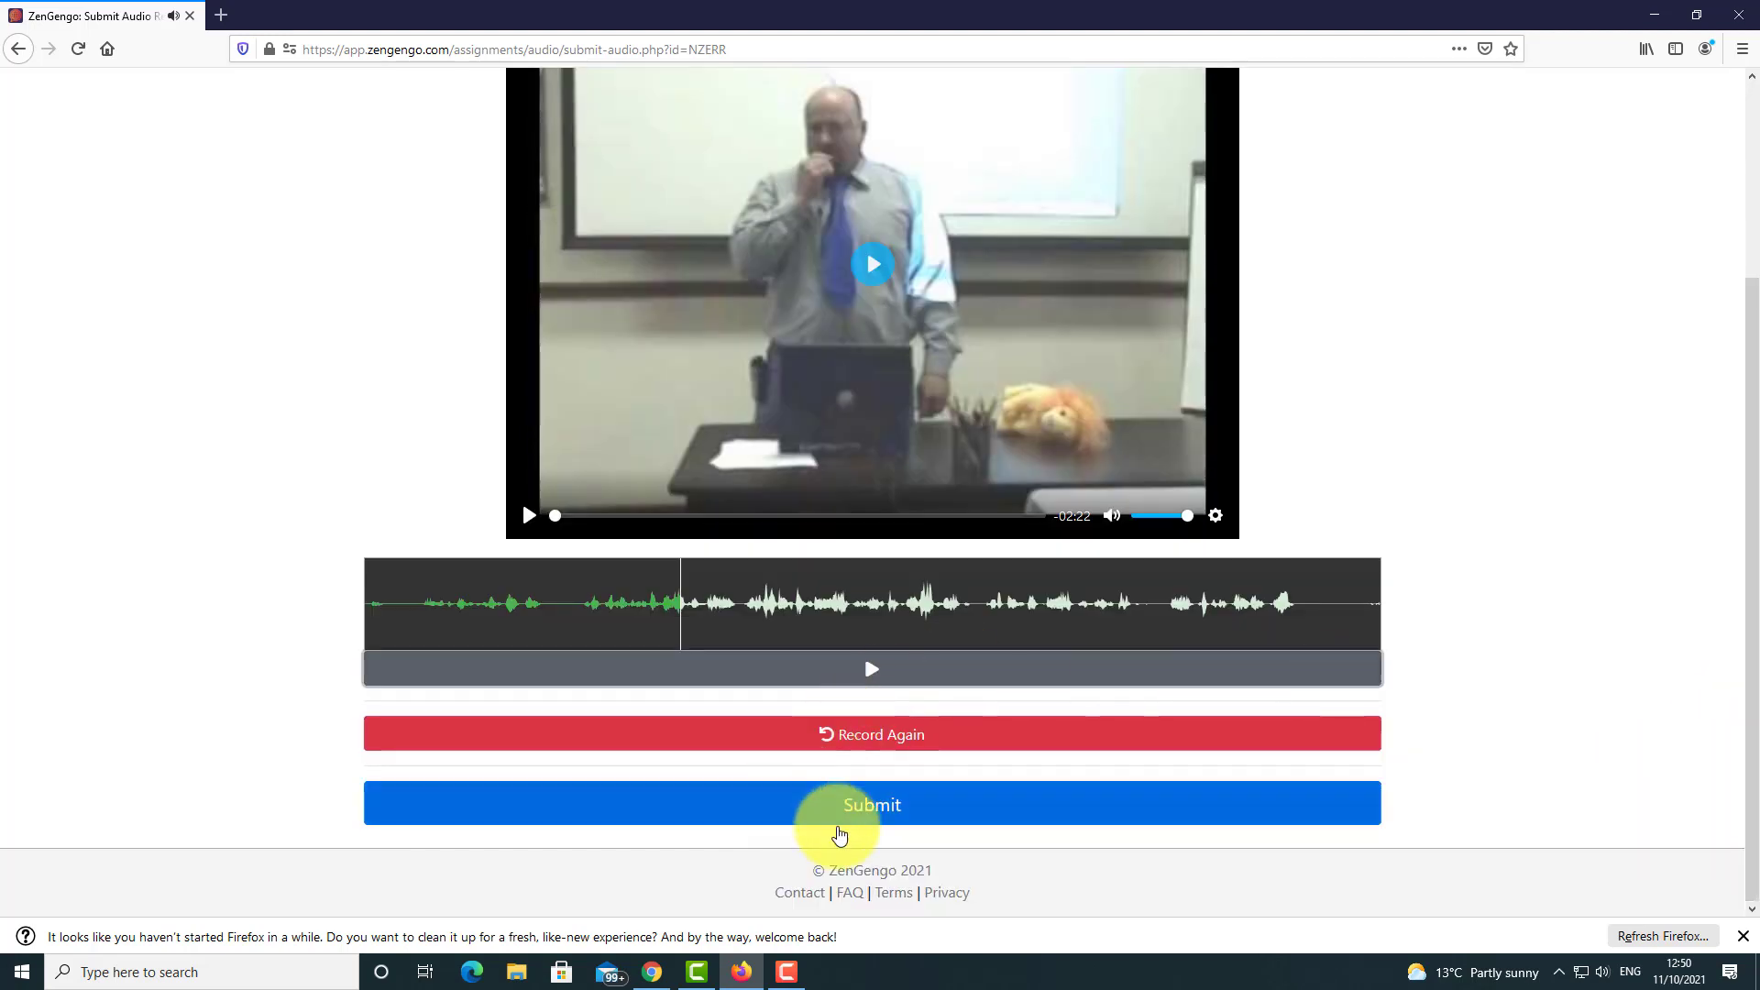
{"action": "left_click", "coordinate": [869, 815]}
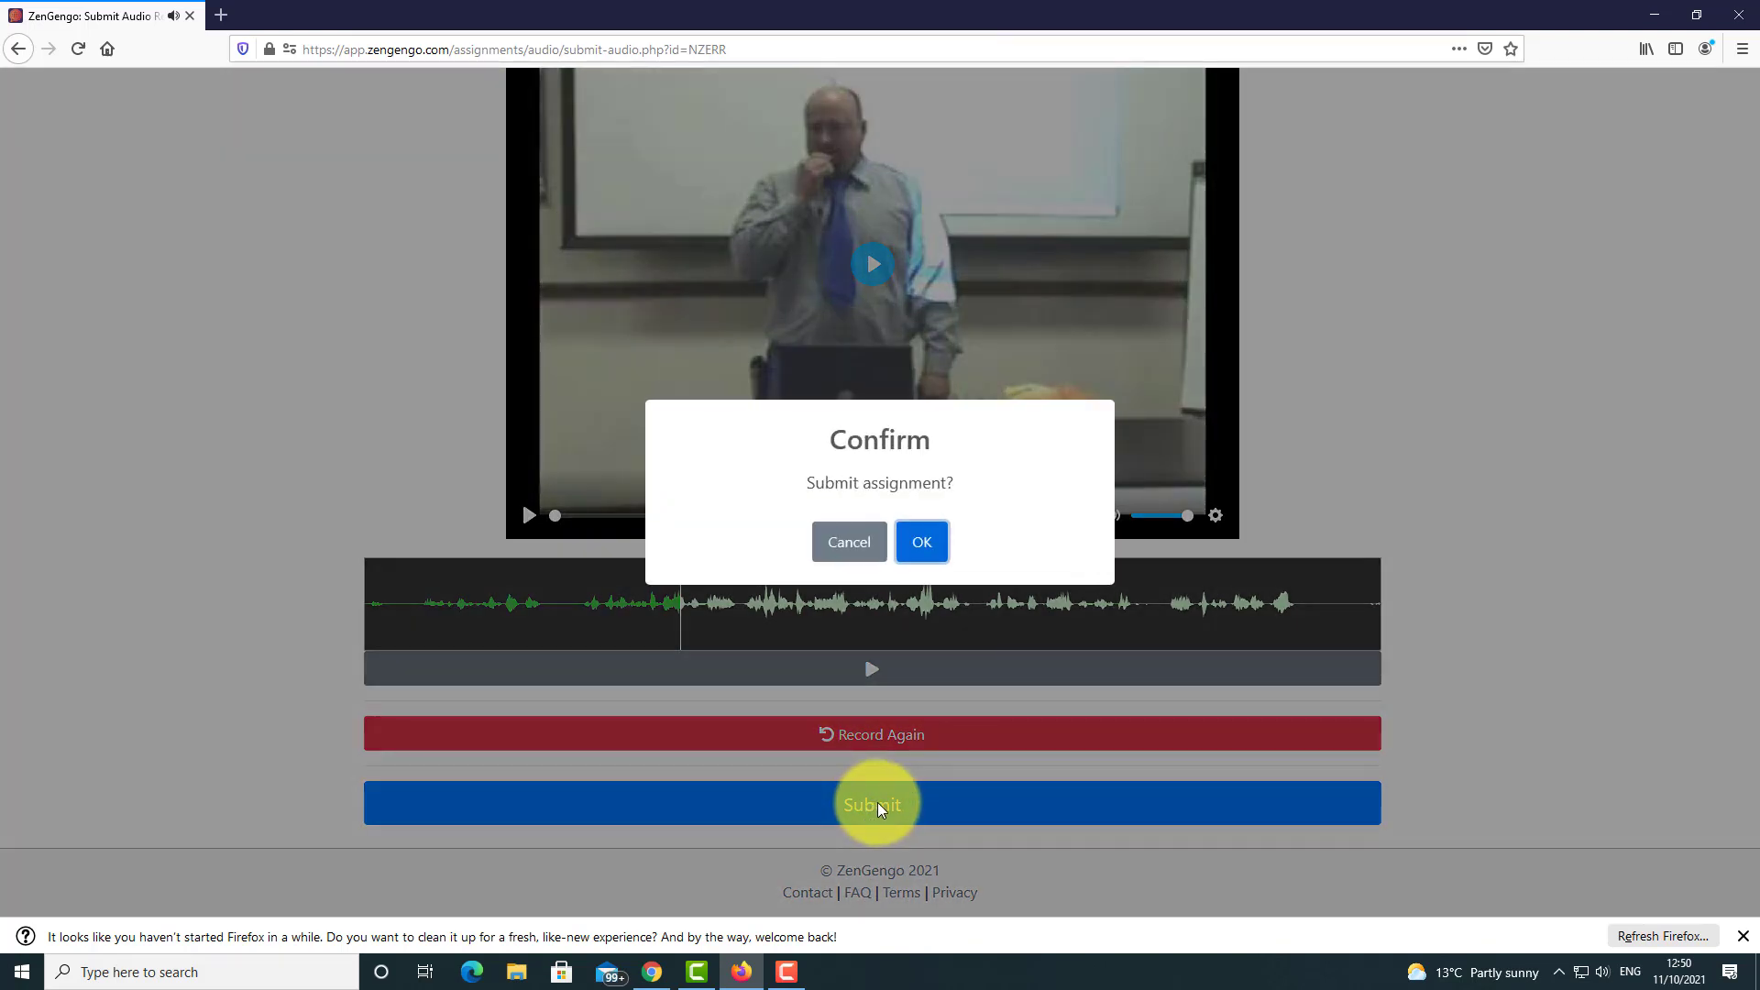
{"action": "left_click", "coordinate": [927, 538]}
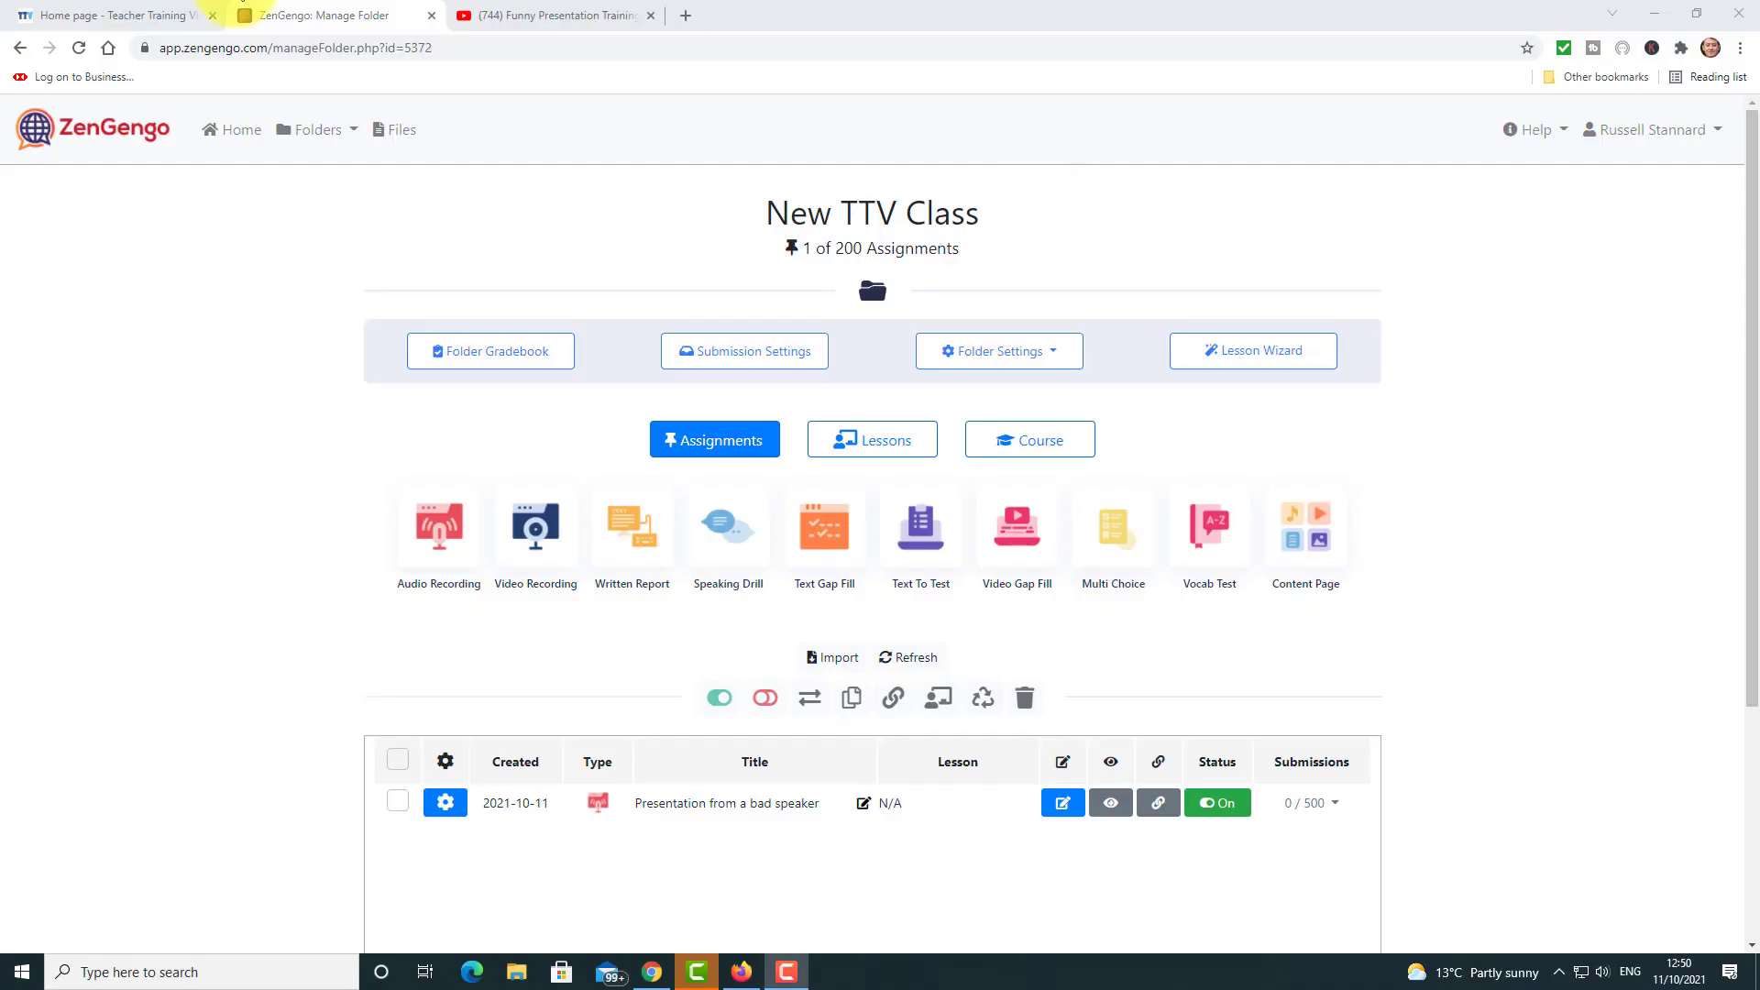
- Refresh the teacher's New TTV Class folder in Chrome and open the feedback form for the "Presentation from a bad speaker" submission
{"action": "left_click", "coordinate": [79, 47]}
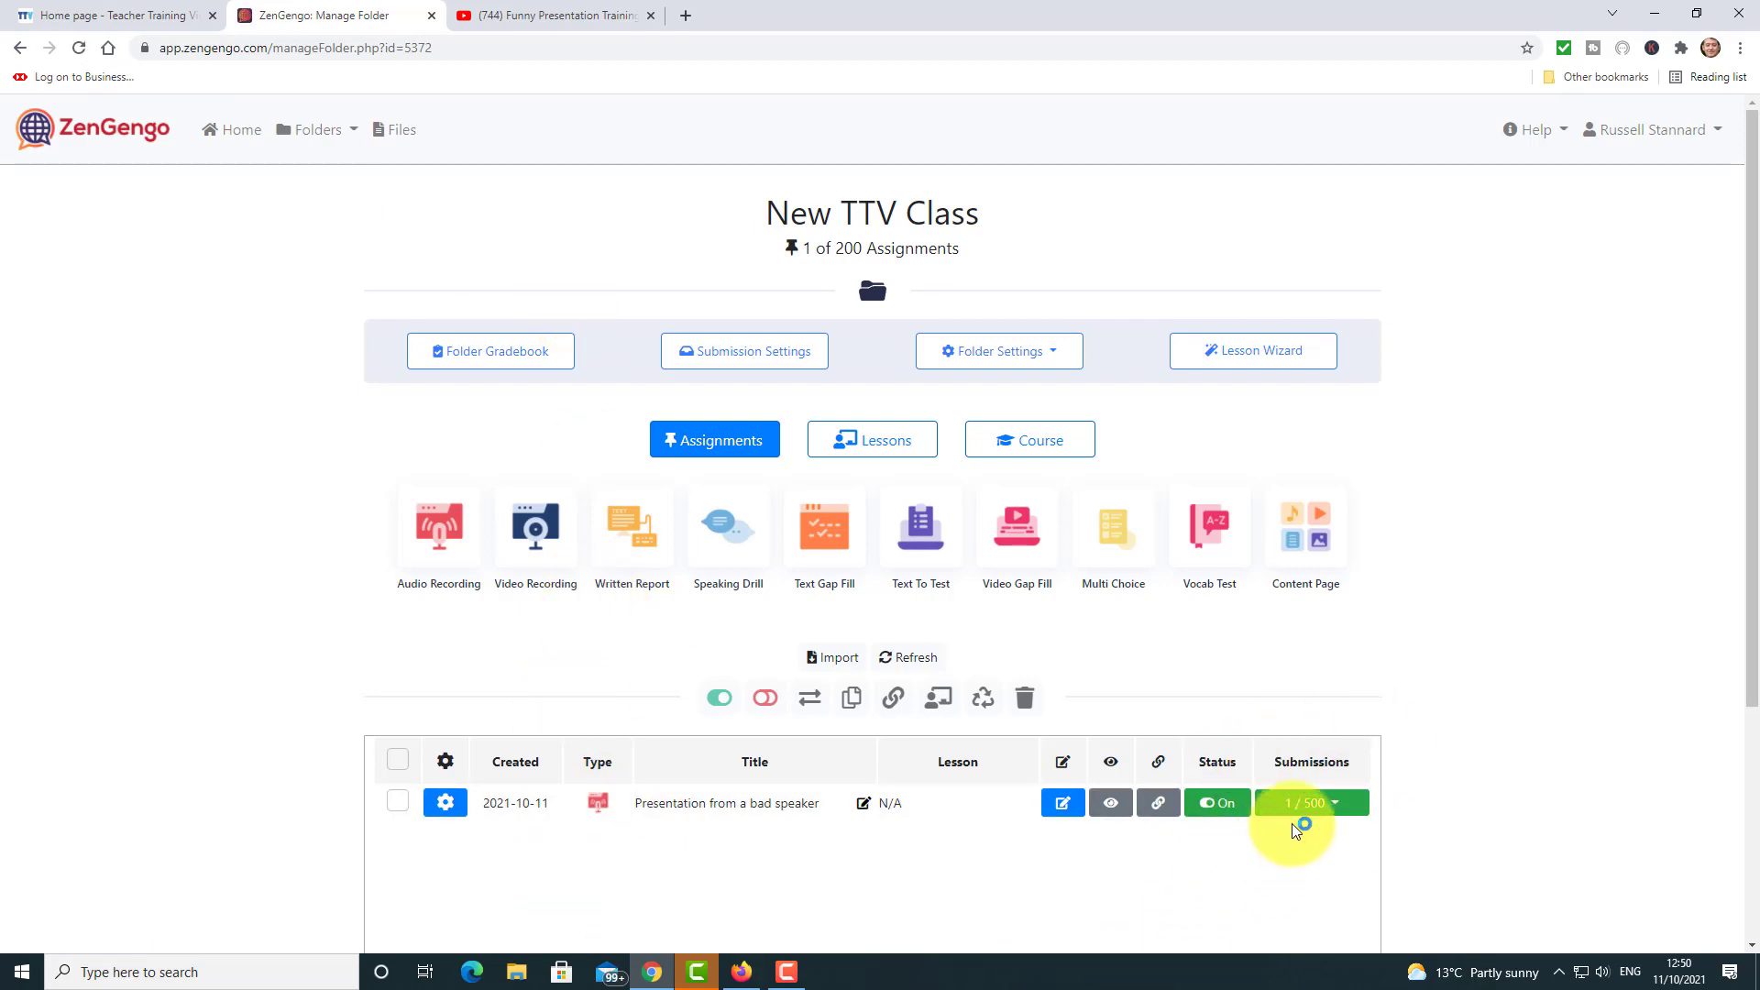
{"action": "left_click", "coordinate": [1337, 805]}
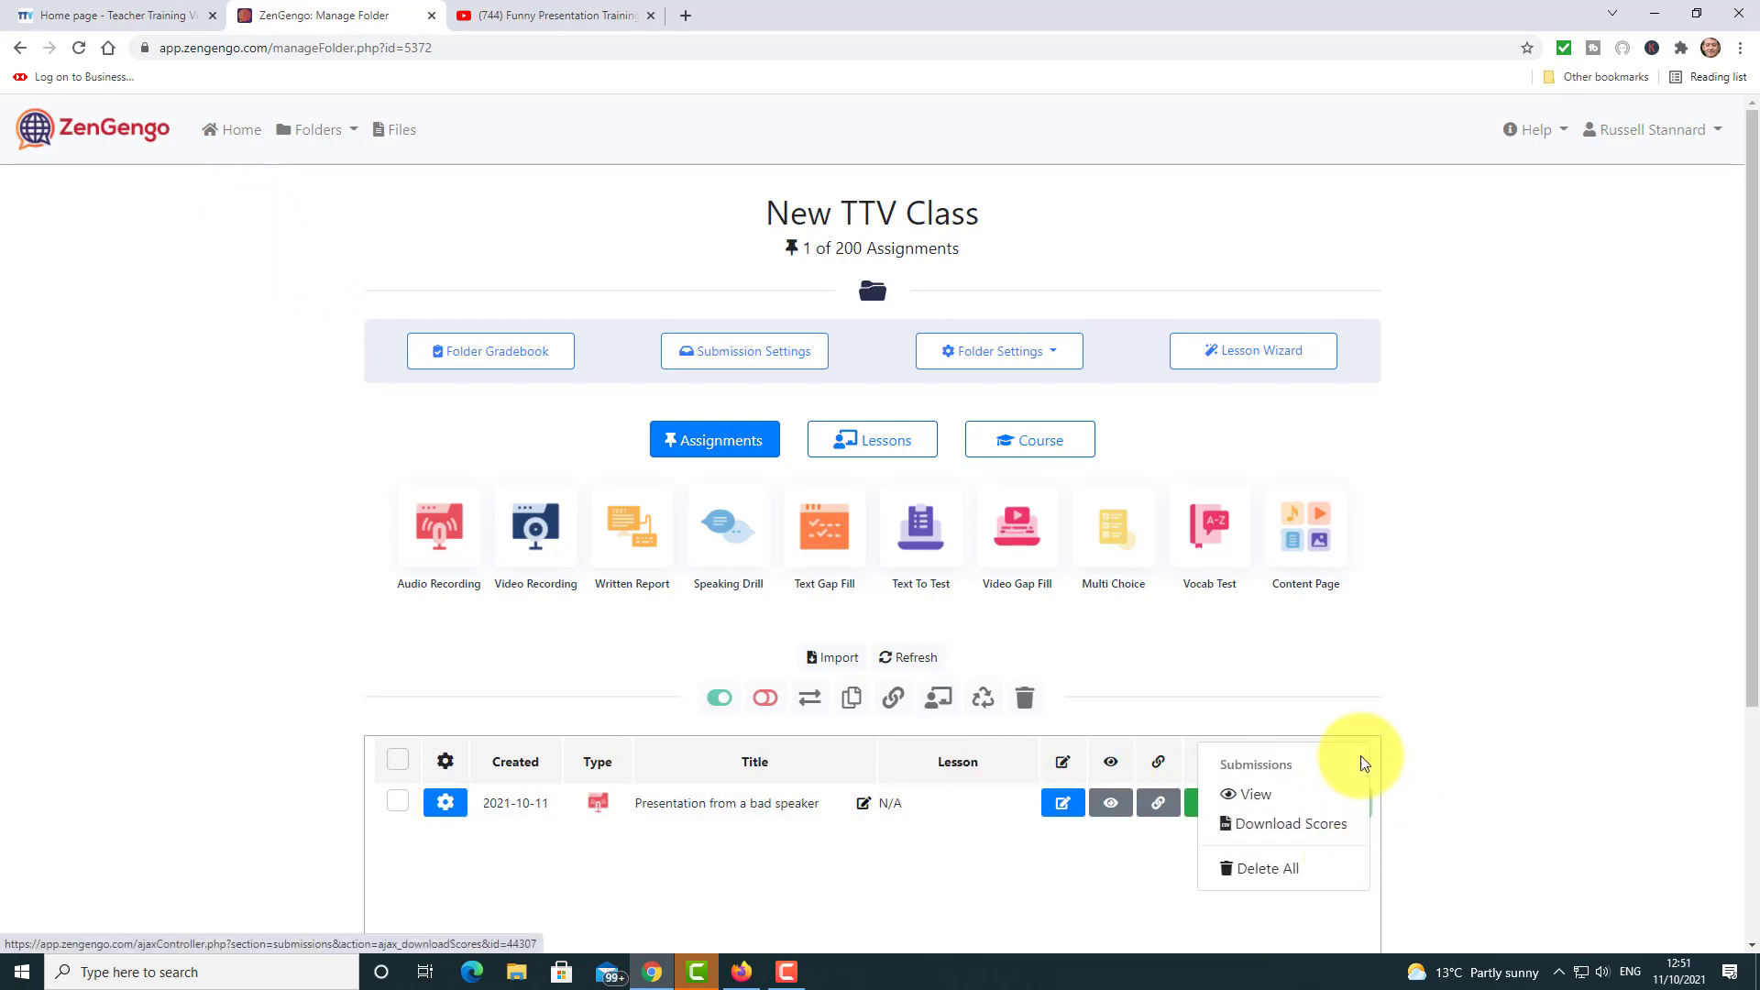
{"action": "left_click", "coordinate": [1256, 795]}
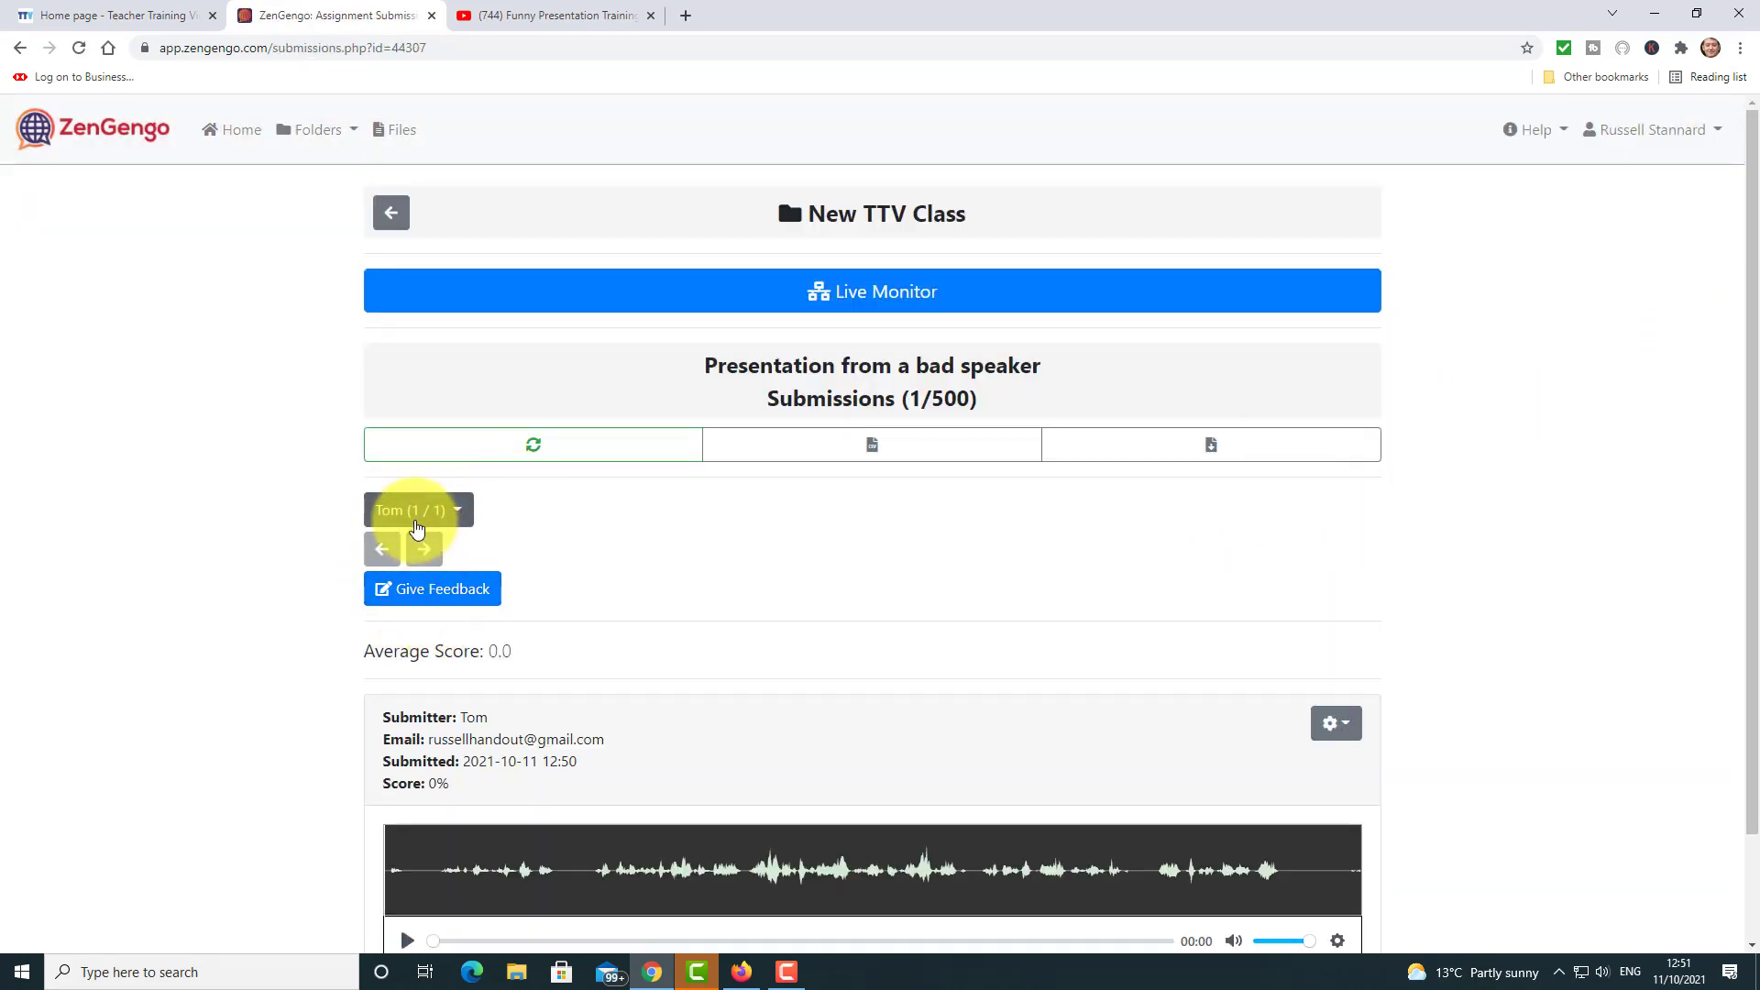
{"action": "left_click", "coordinate": [420, 591]}
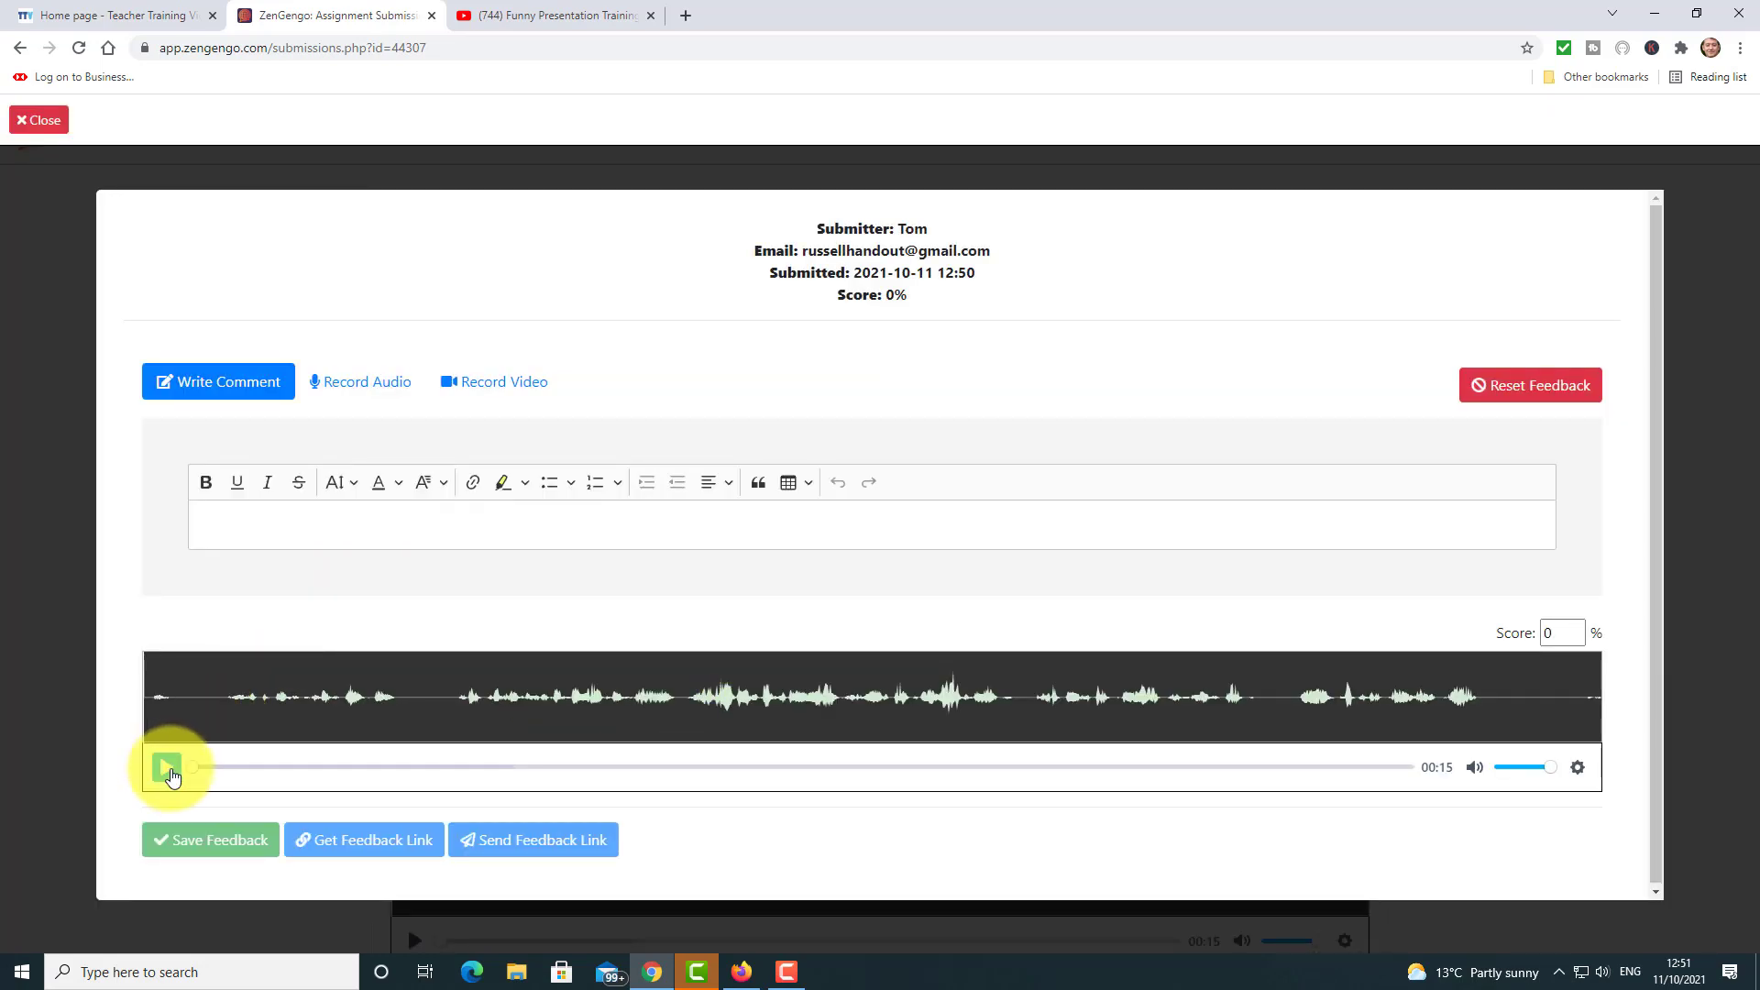
- Write the sample feedback comment "asfjsfljsafjslf fjsaflasfljhasl" and set the submission's score to 60%
{"action": "left_click", "coordinate": [251, 531]}
{"action": "type", "text": "c\\csacsasasdasdas"}
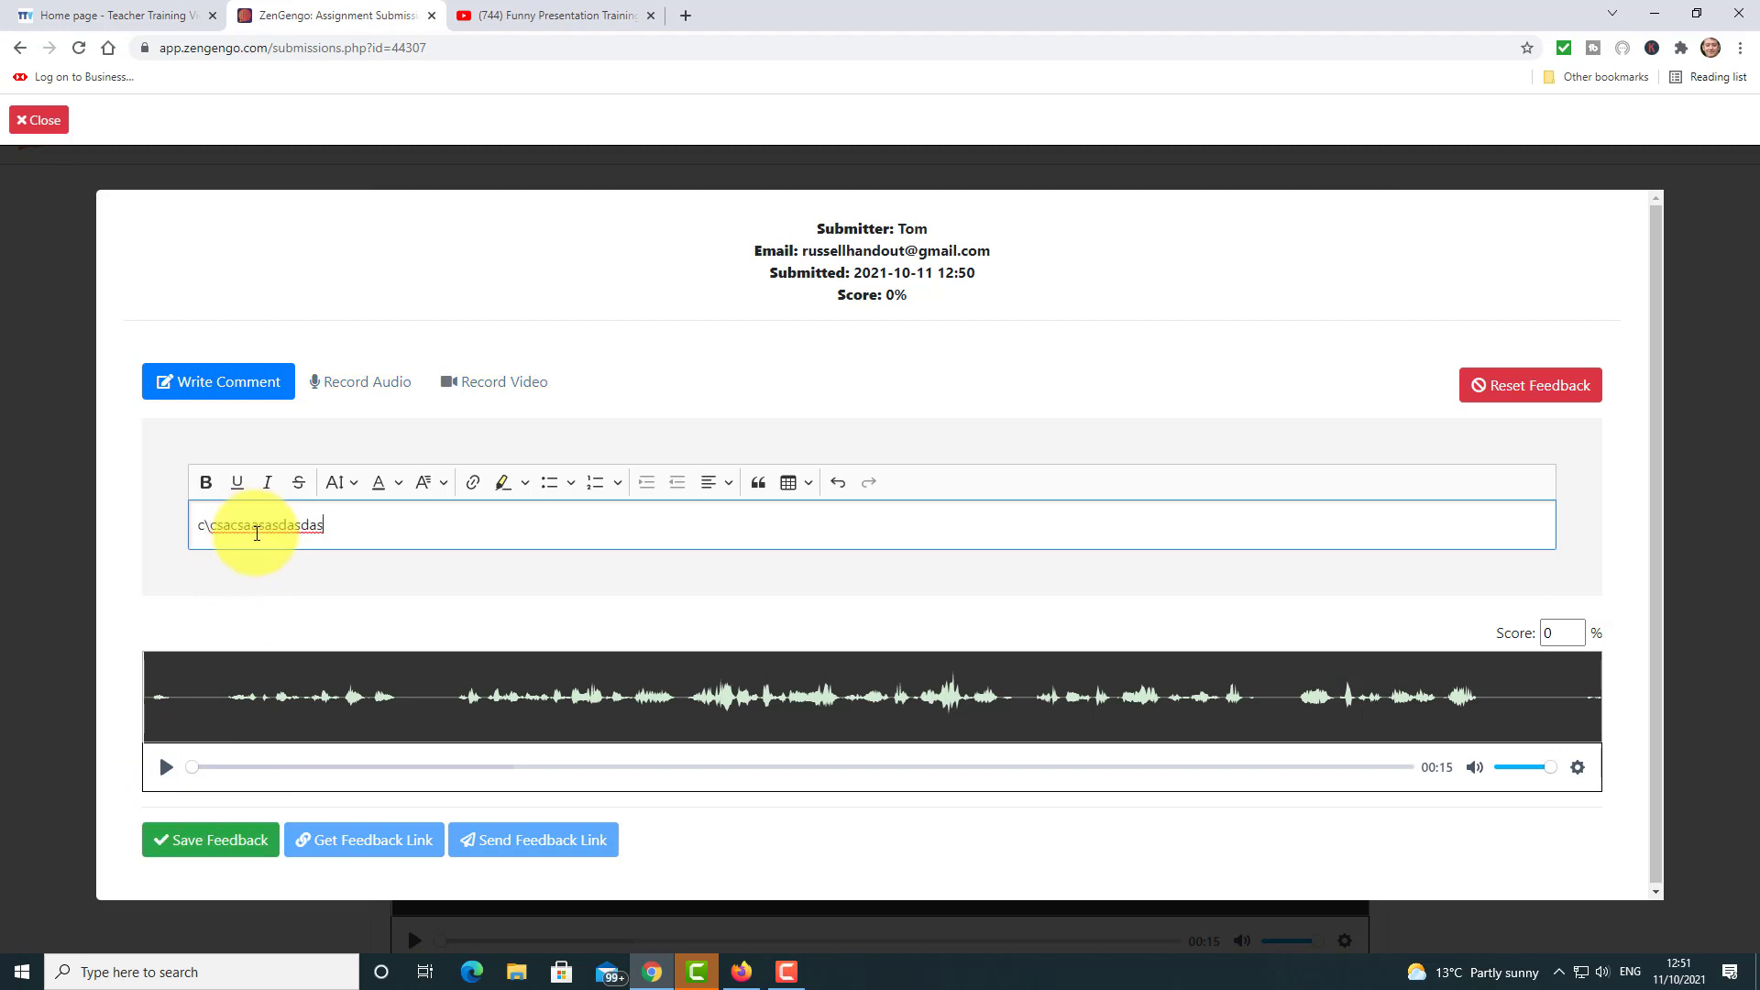
{"action": "key", "text": "BackSpace"}
{"action": "key", "text": "BackSpace"}
{"action": "key", "text": "BackSpace"}
{"action": "key", "text": "BackSpace"}
{"action": "key", "text": "BackSpace"}
{"action": "key", "text": "BackSpace"}
{"action": "key", "text": "BackSpace"}
{"action": "key", "text": "BackSpace"}
{"action": "key", "text": "BackSpace"}
{"action": "key", "text": "BackSpace"}
{"action": "key", "text": "BackSpace"}
{"action": "key", "text": "BackSpace"}
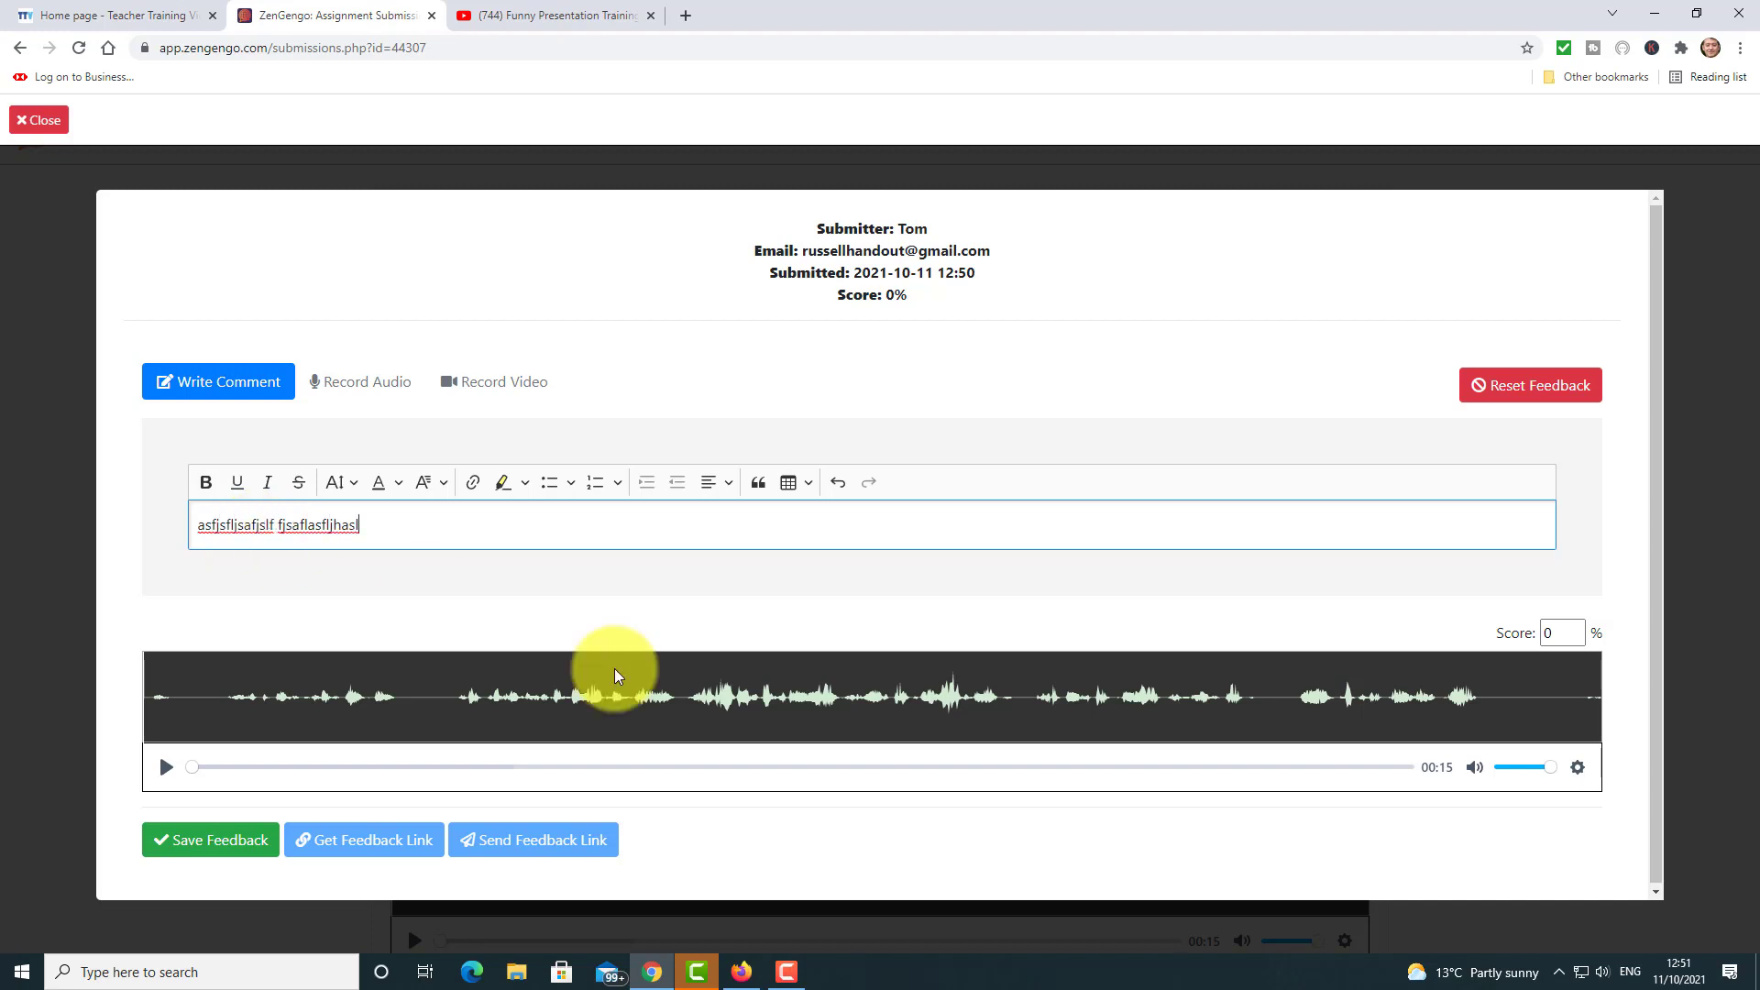
{"action": "left_click", "coordinate": [1564, 631]}
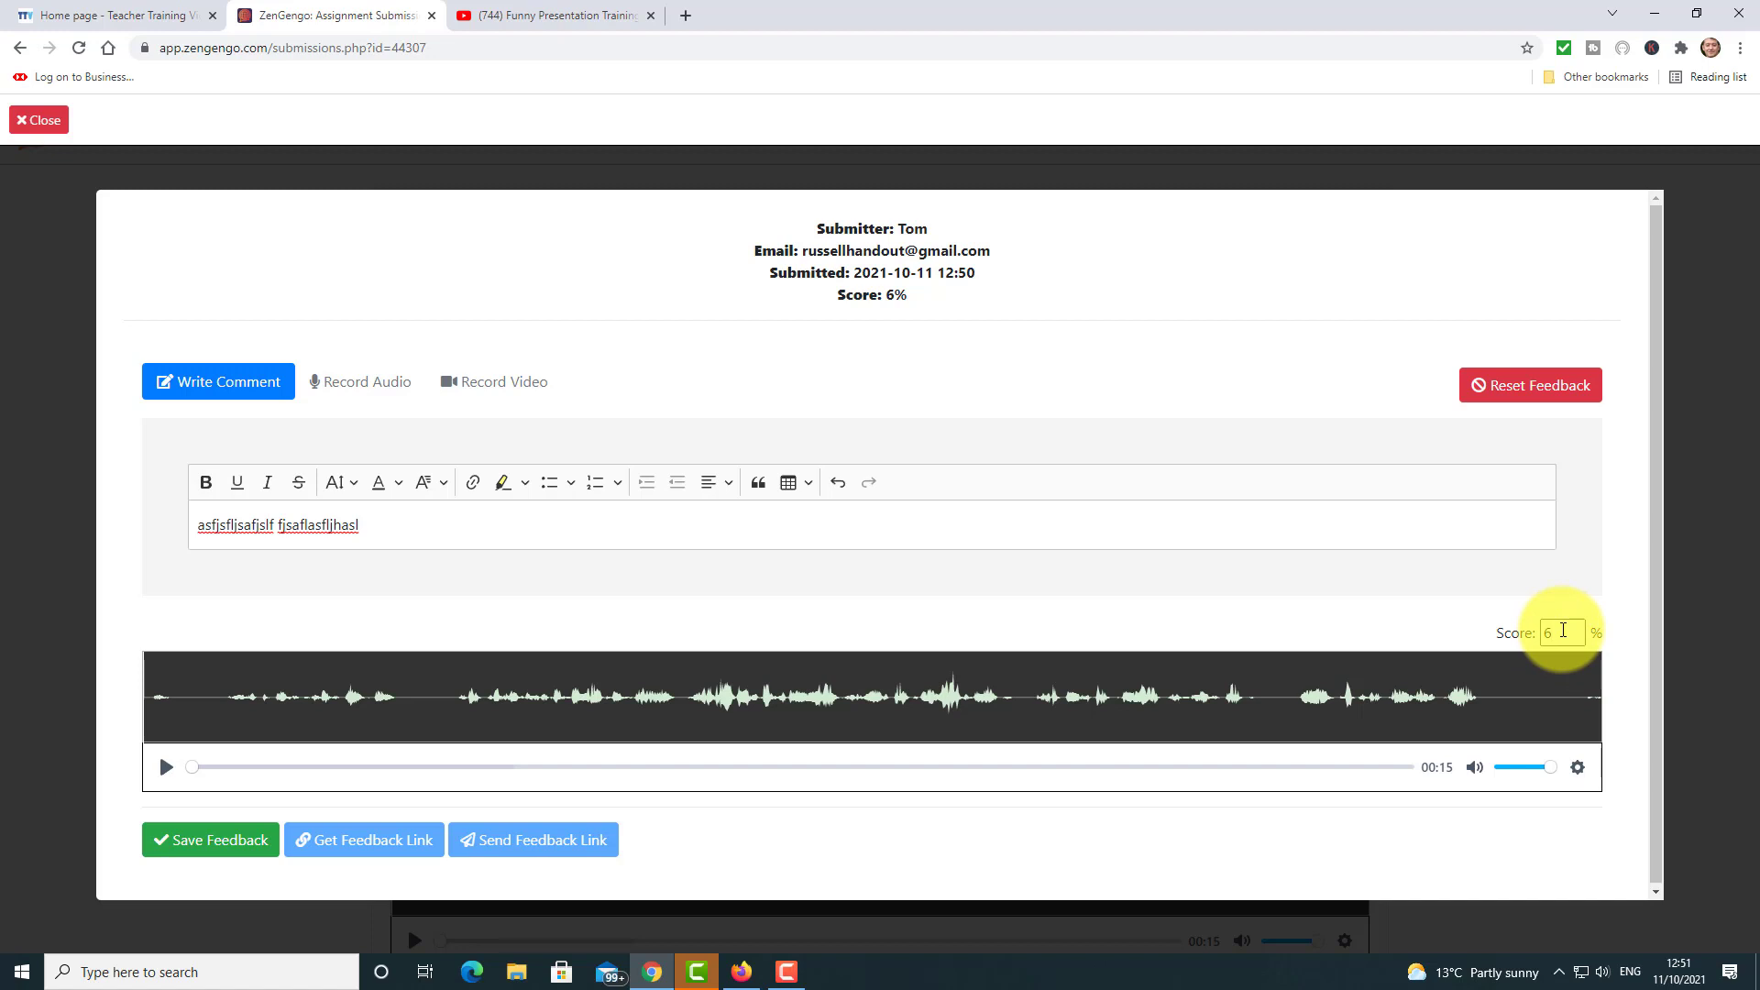
{"action": "type", "text": "60"}
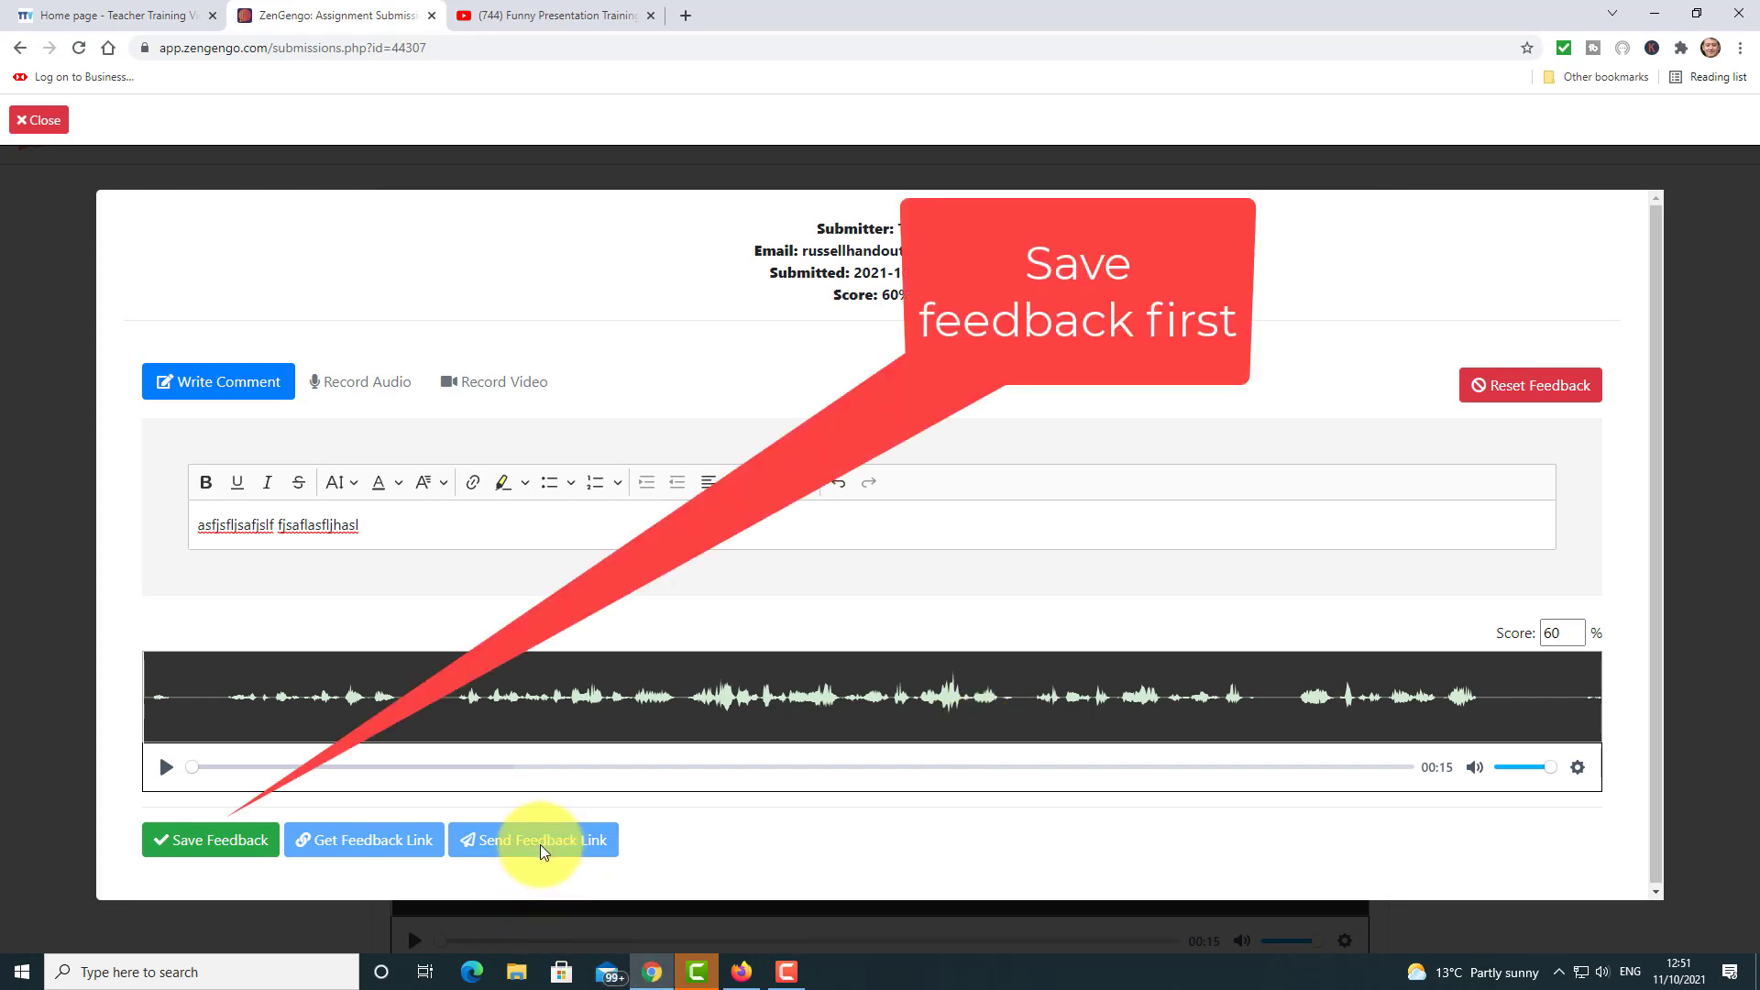
- Save the feedback and send its link to the student's email address
{"action": "left_click", "coordinate": [204, 845]}
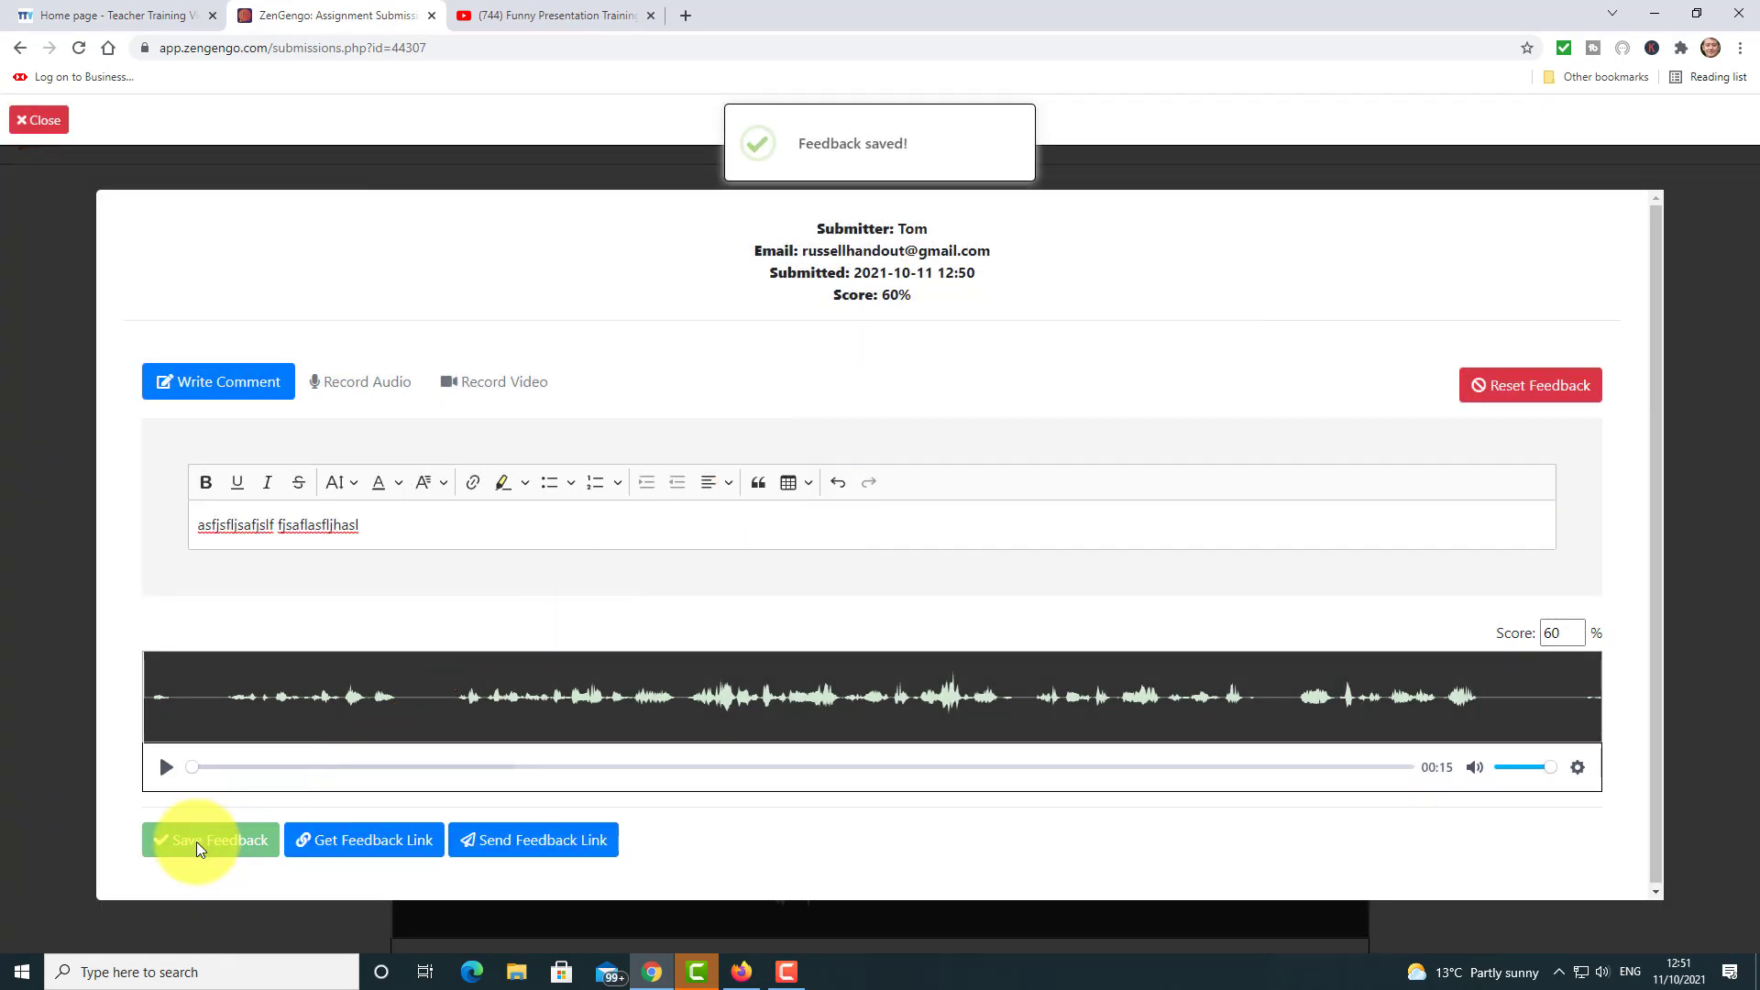
{"action": "left_click", "coordinate": [531, 848]}
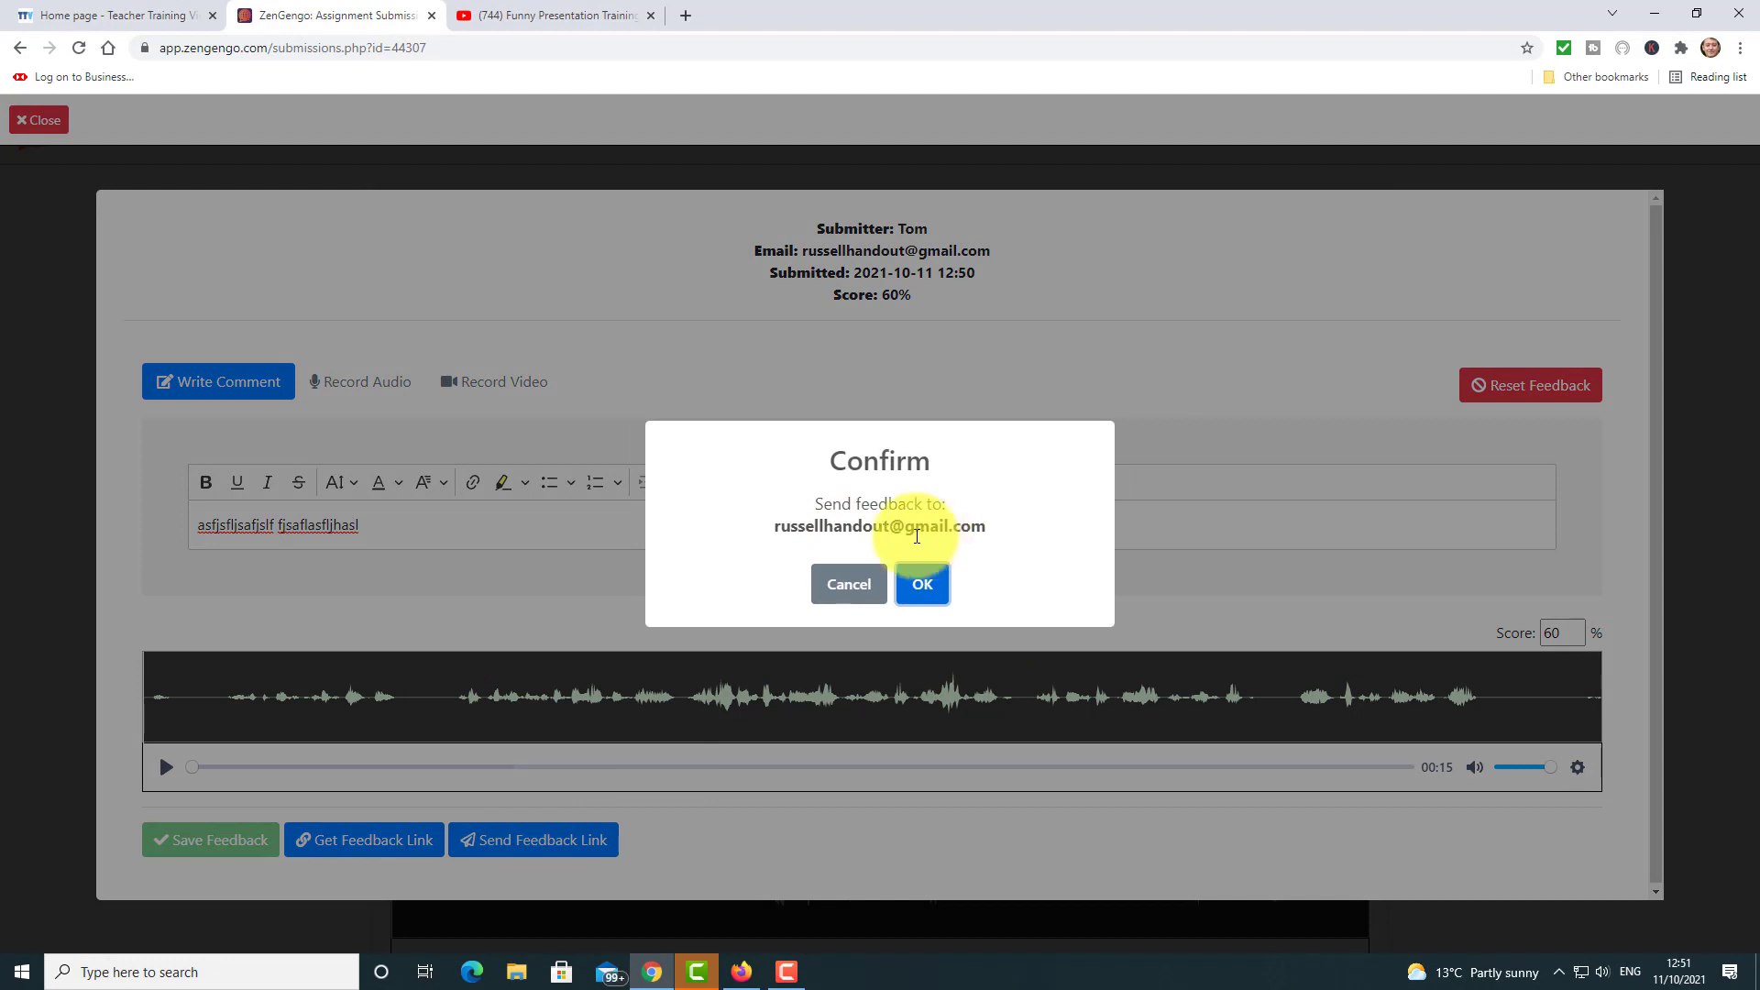
{"action": "left_click", "coordinate": [924, 583]}
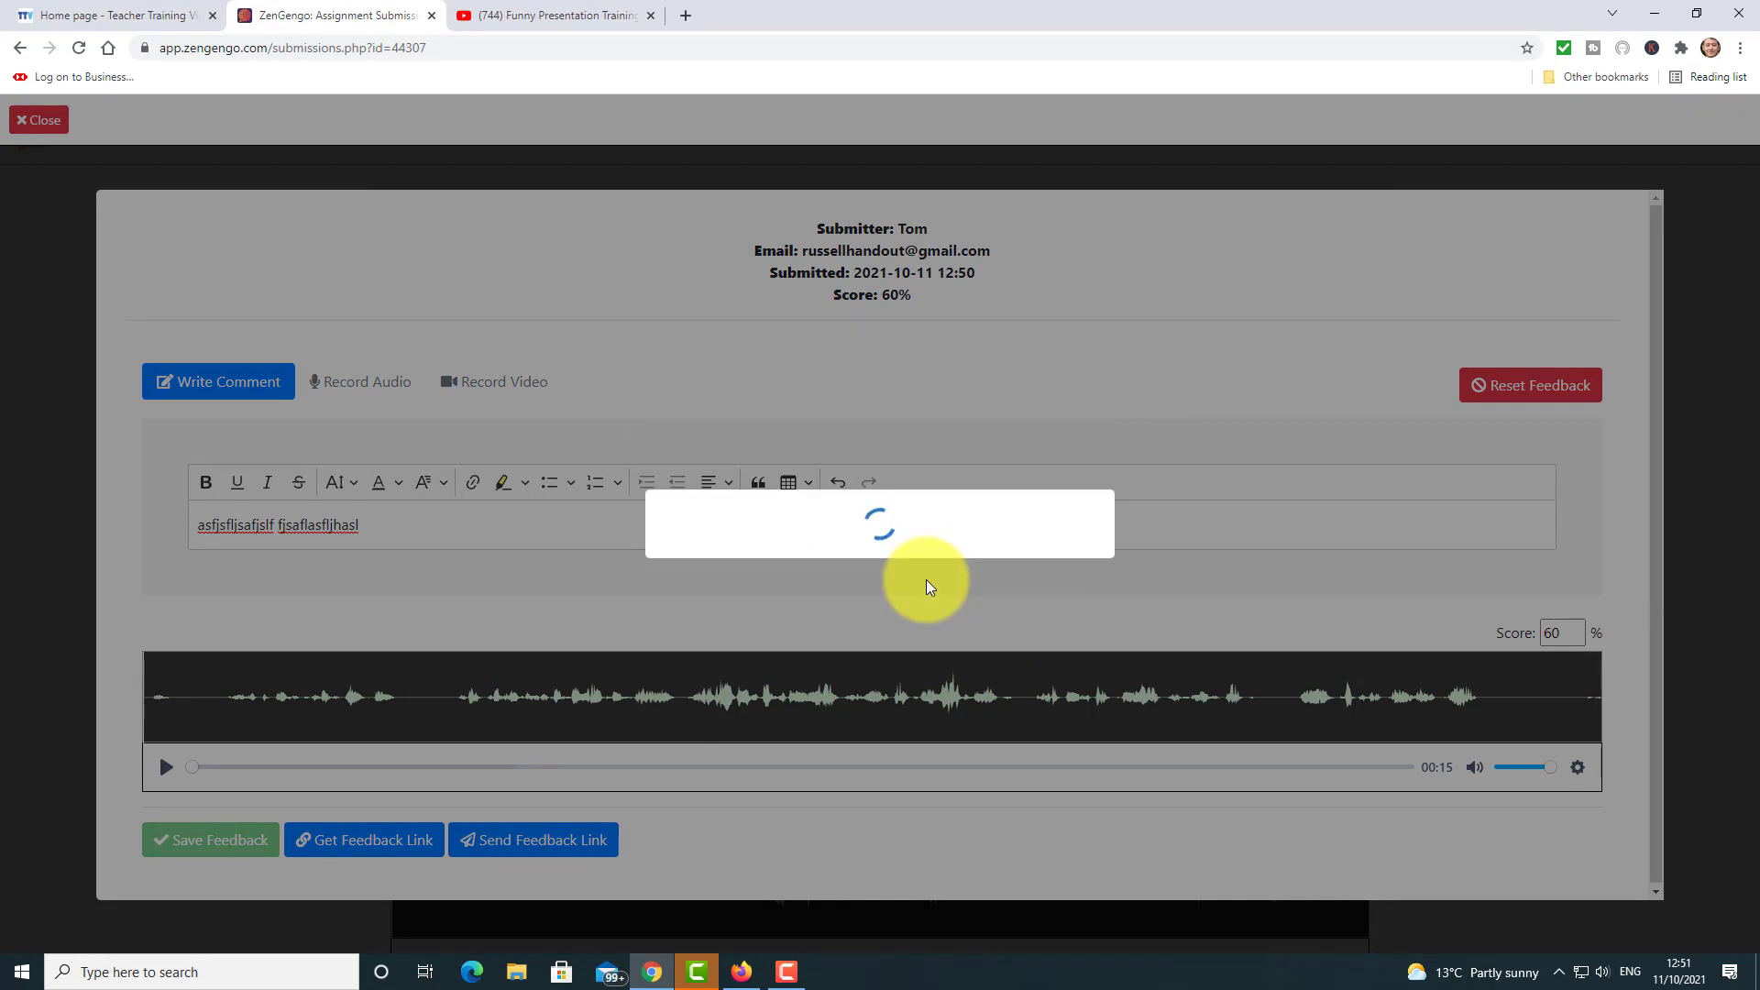
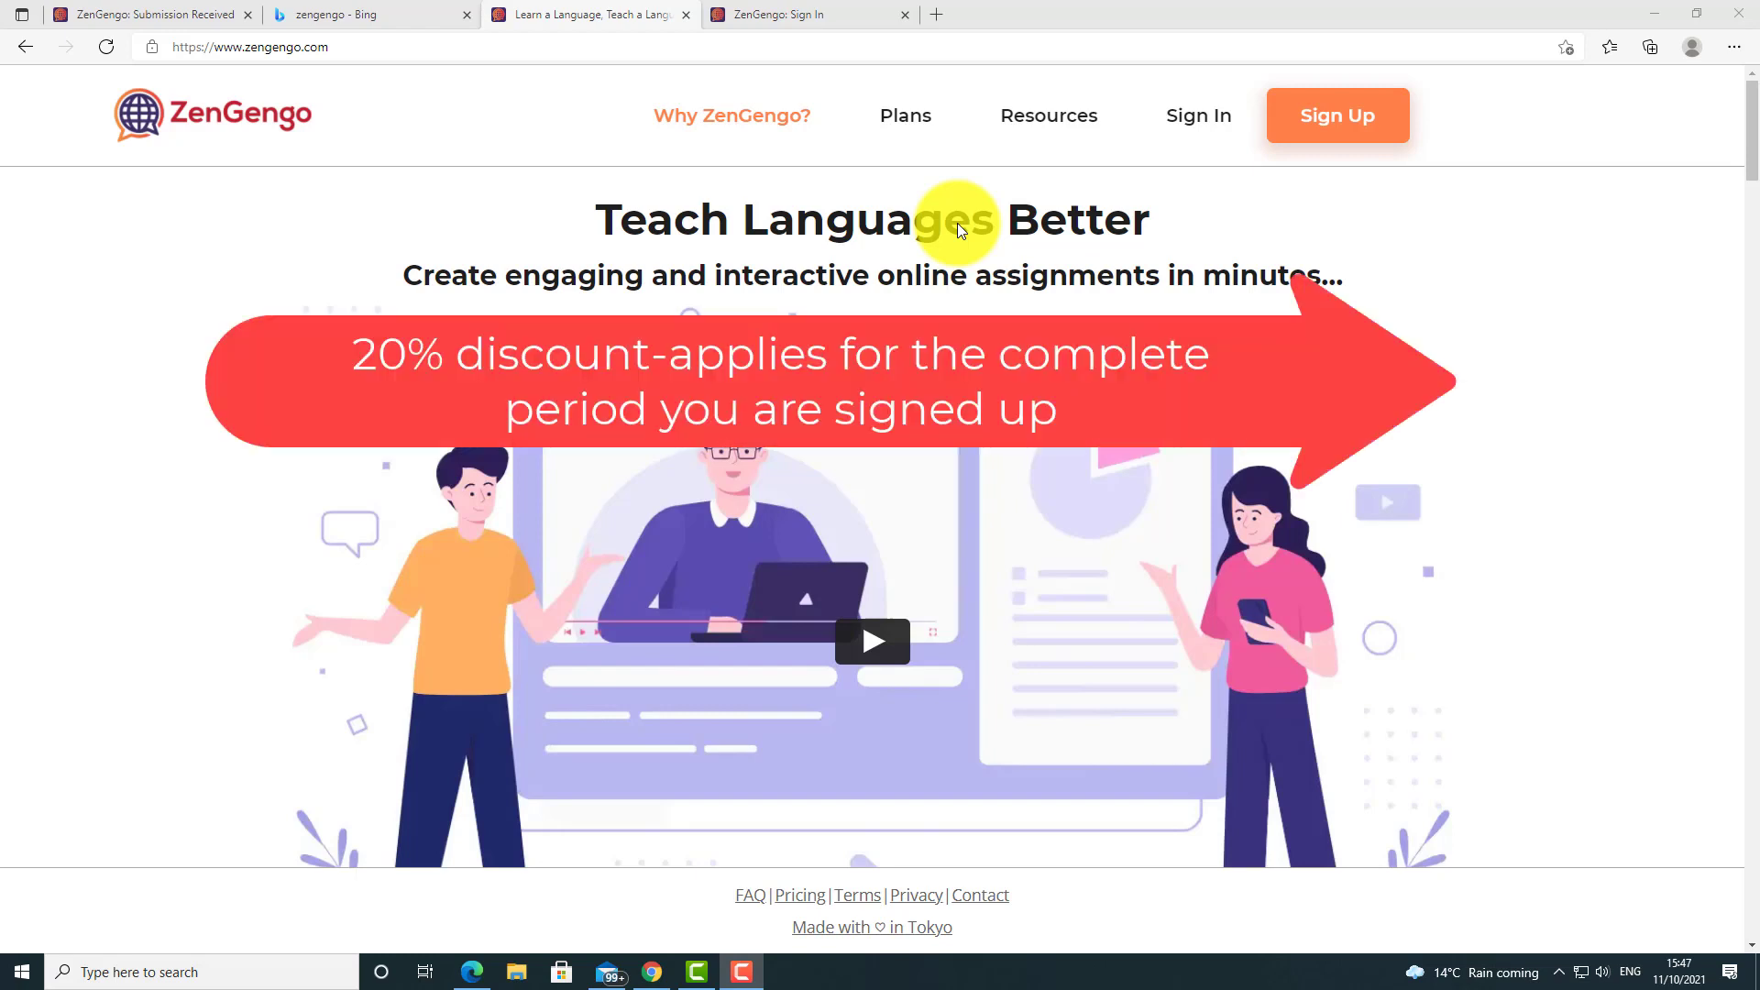
- View the ZenGengo plans in Edge and start a sign-up, accepting the terms and choosing EU (Ireland) as data storage region
{"action": "left_click", "coordinate": [889, 120]}
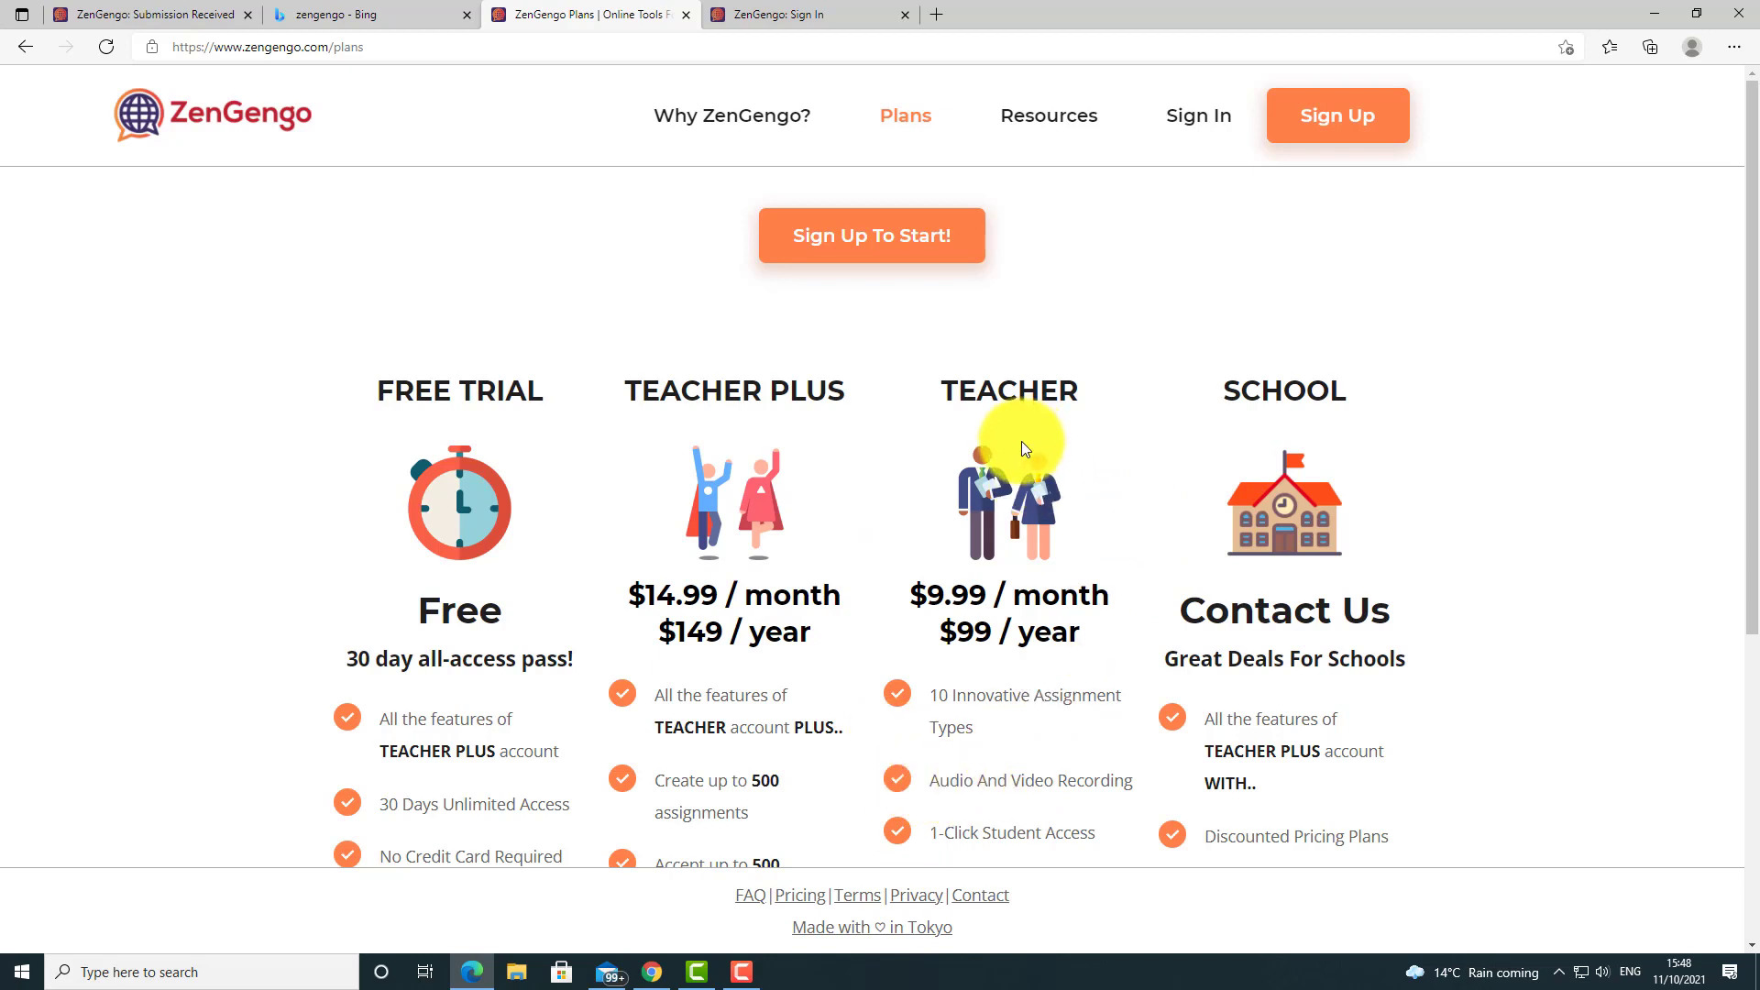
{"action": "left_click", "coordinate": [1357, 112]}
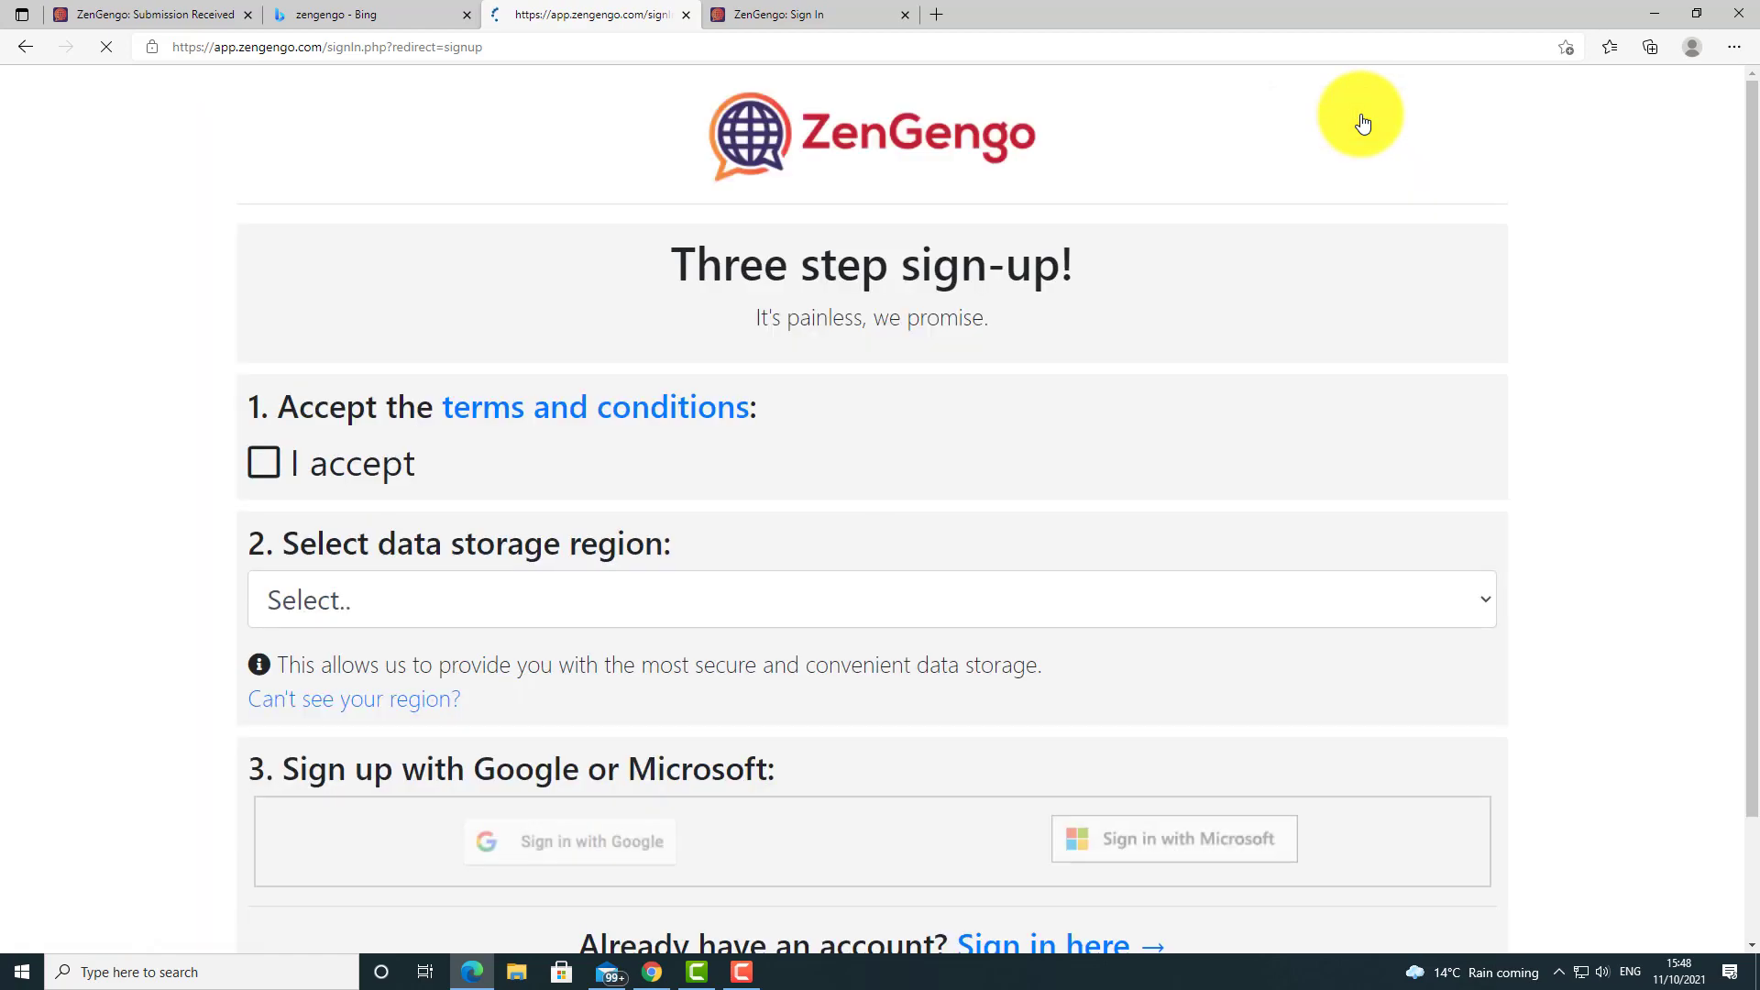
{"action": "left_click", "coordinate": [267, 464]}
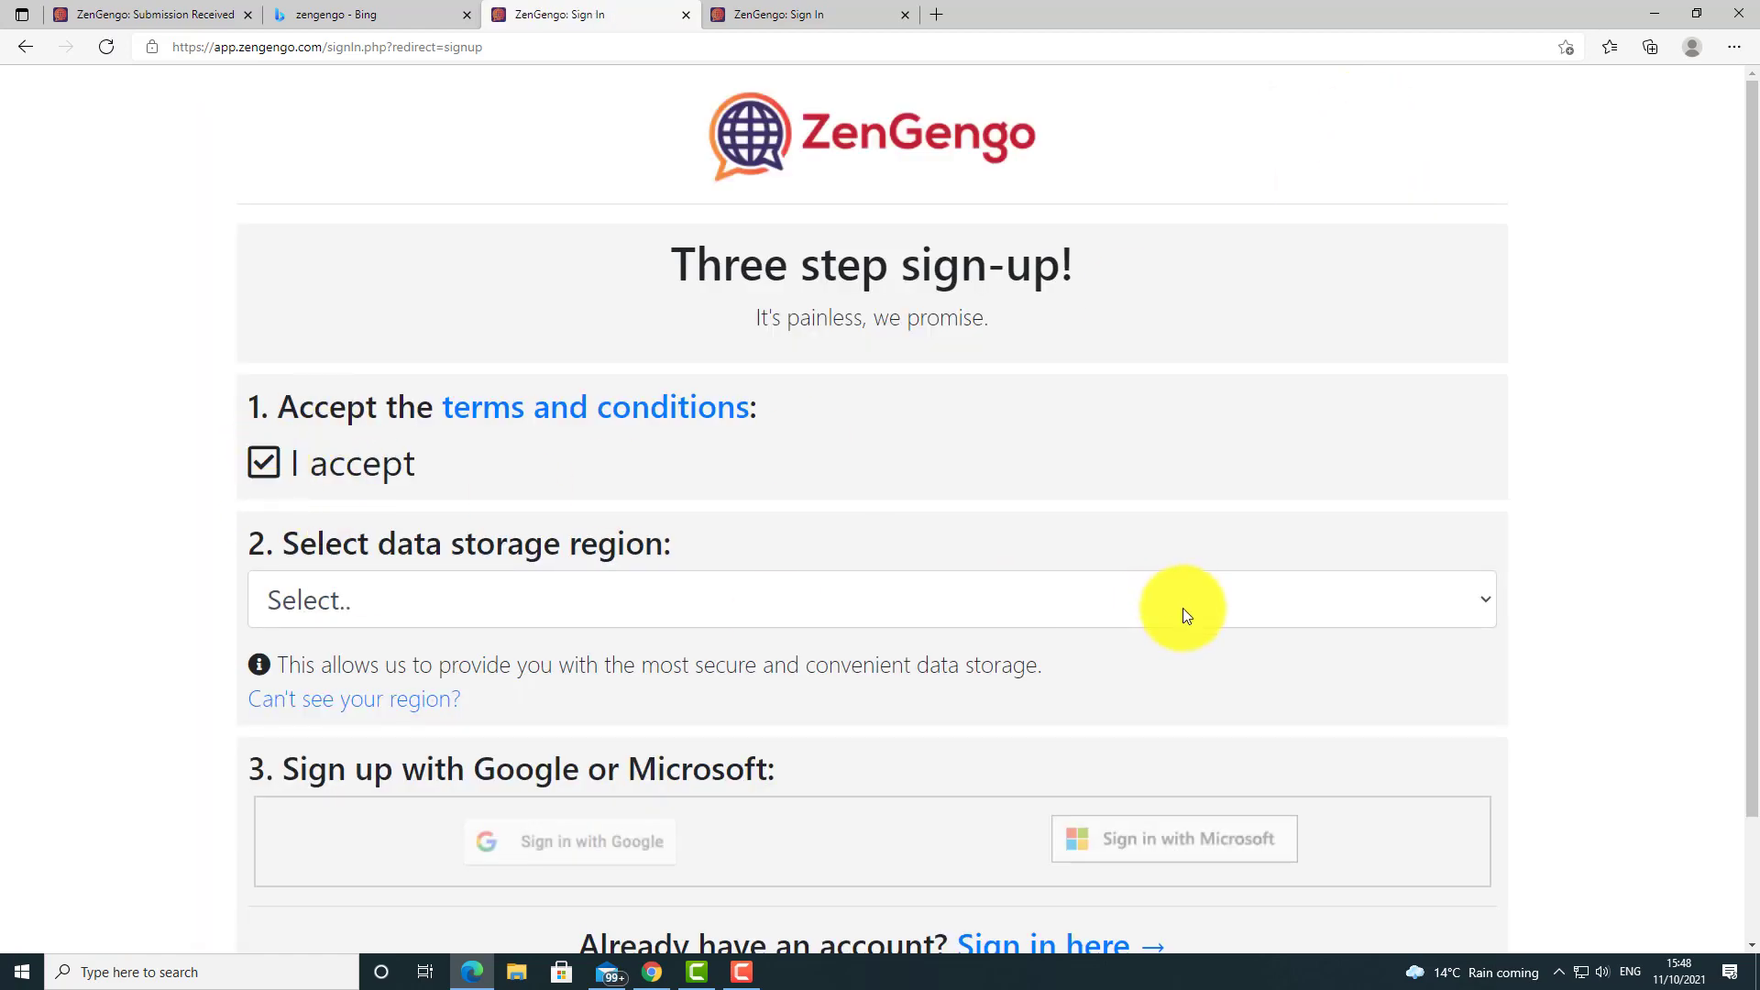
{"action": "left_click", "coordinate": [1486, 601]}
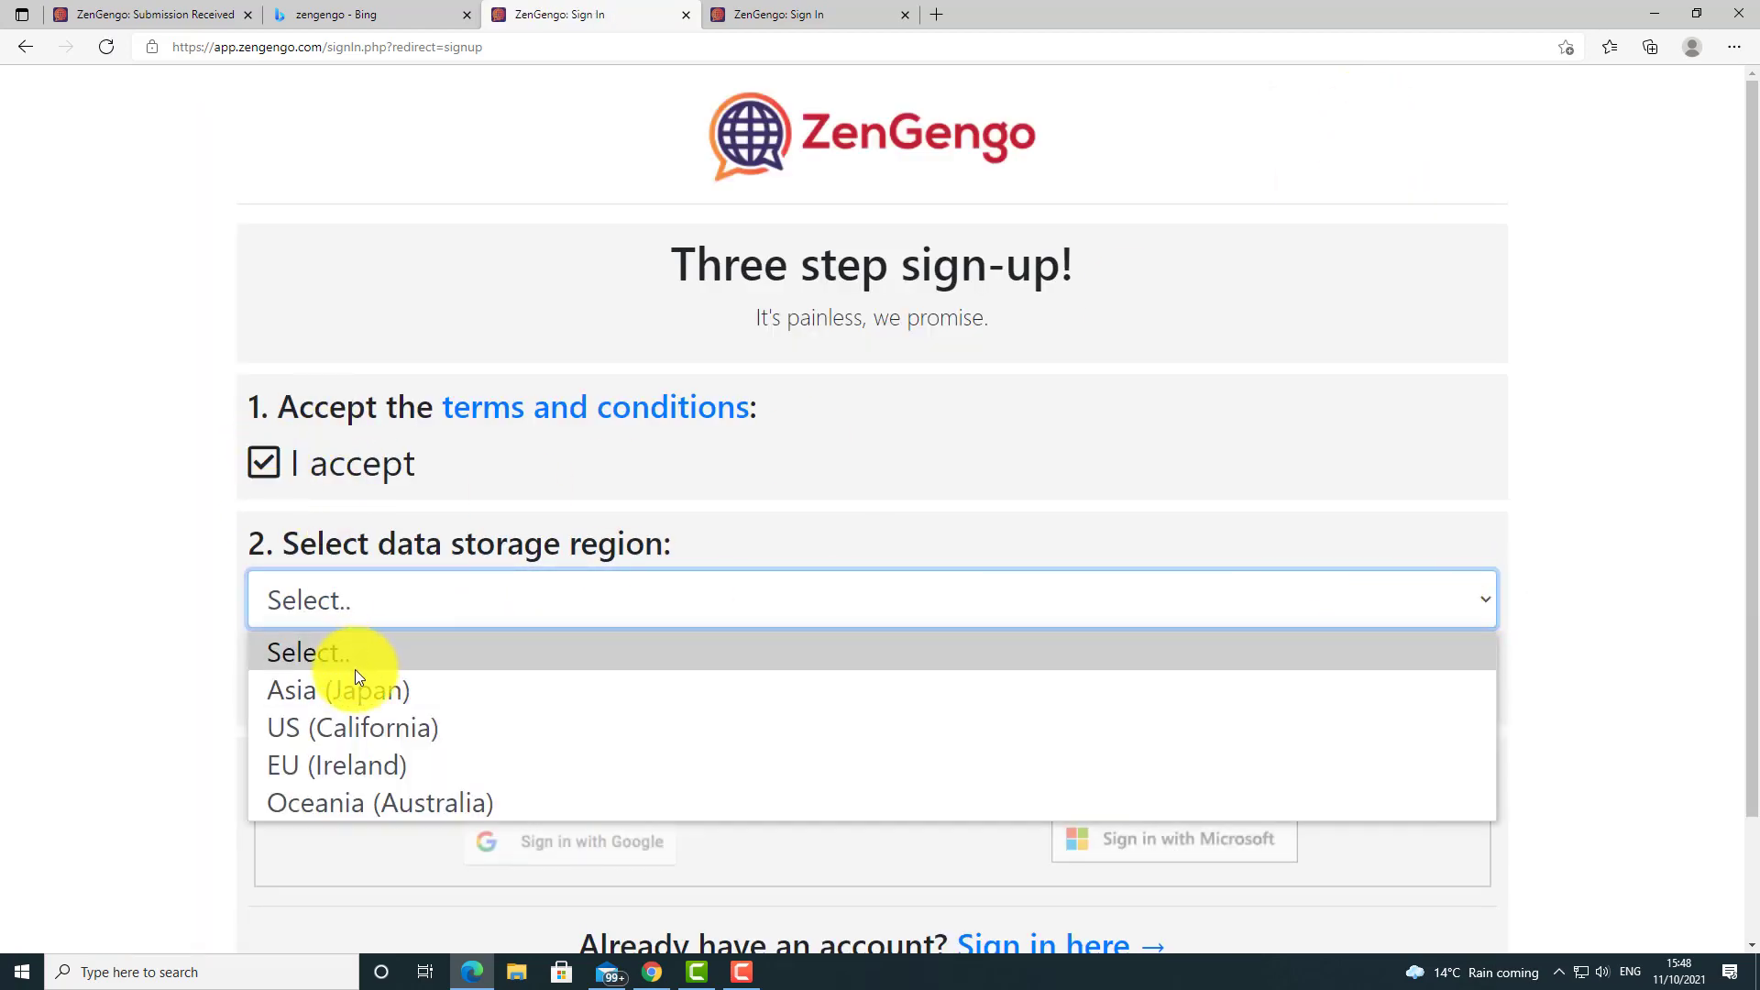
{"action": "left_click", "coordinate": [276, 765]}
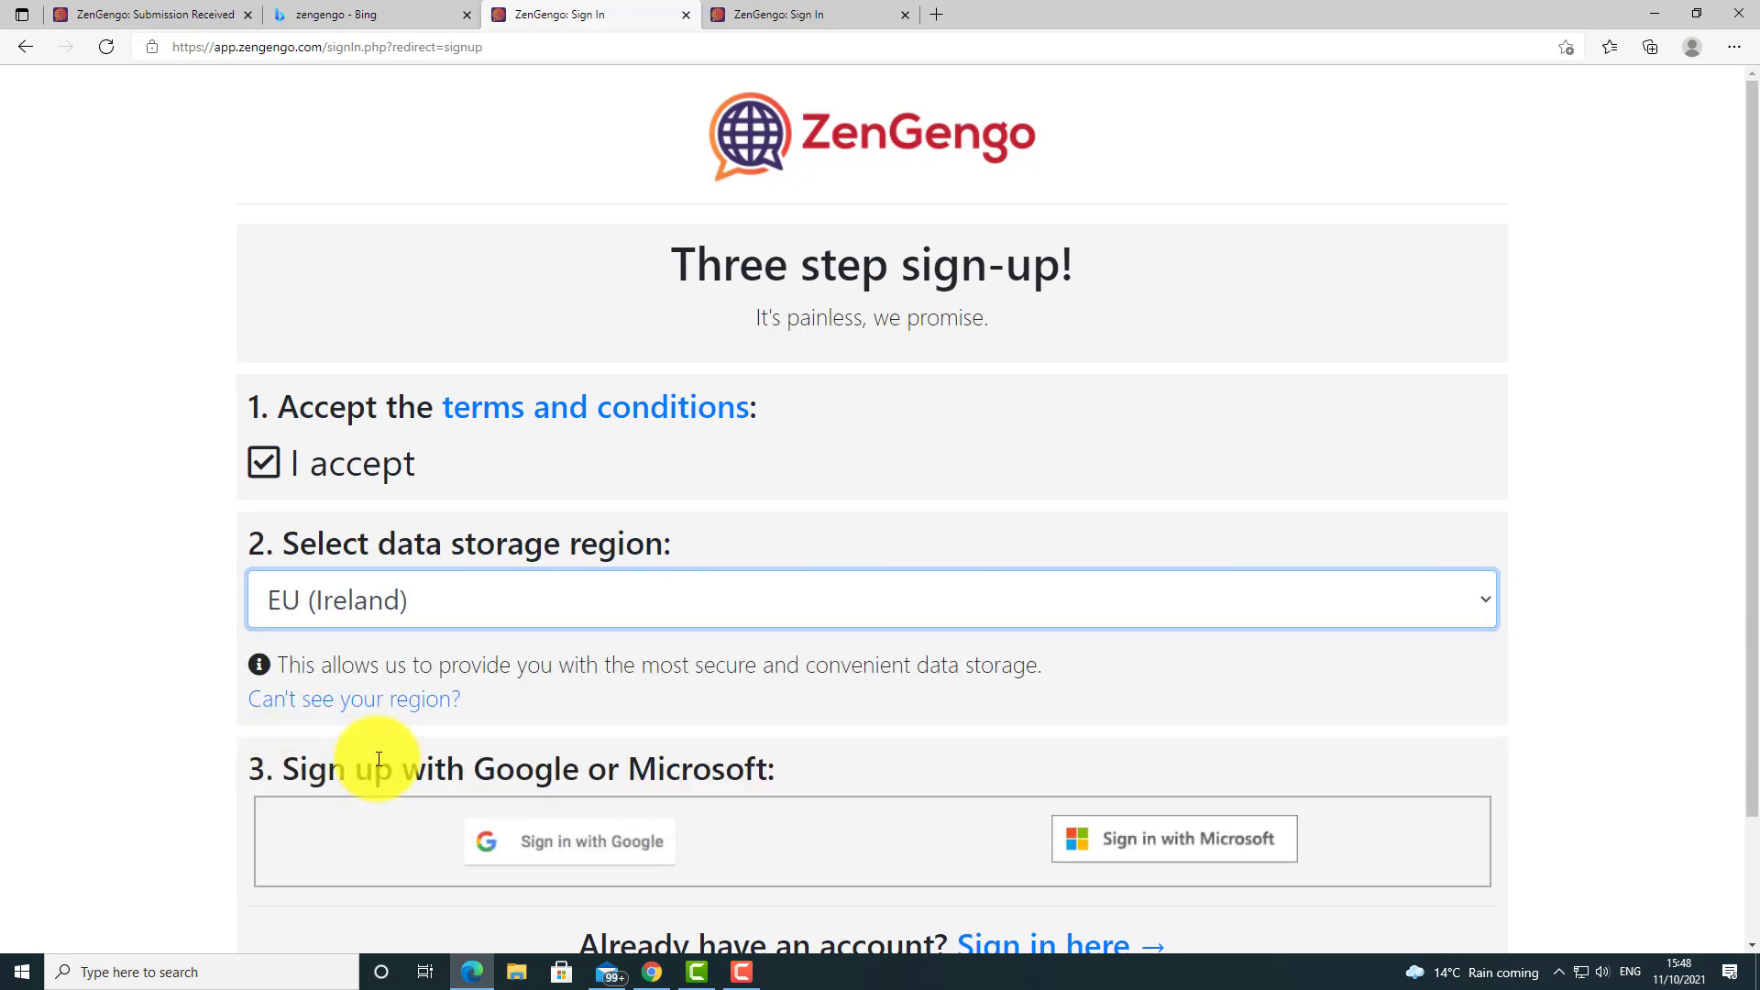
{"action": "scroll", "coordinate": [1751, 582], "scroll_direction": "down", "scroll_amount": 2}
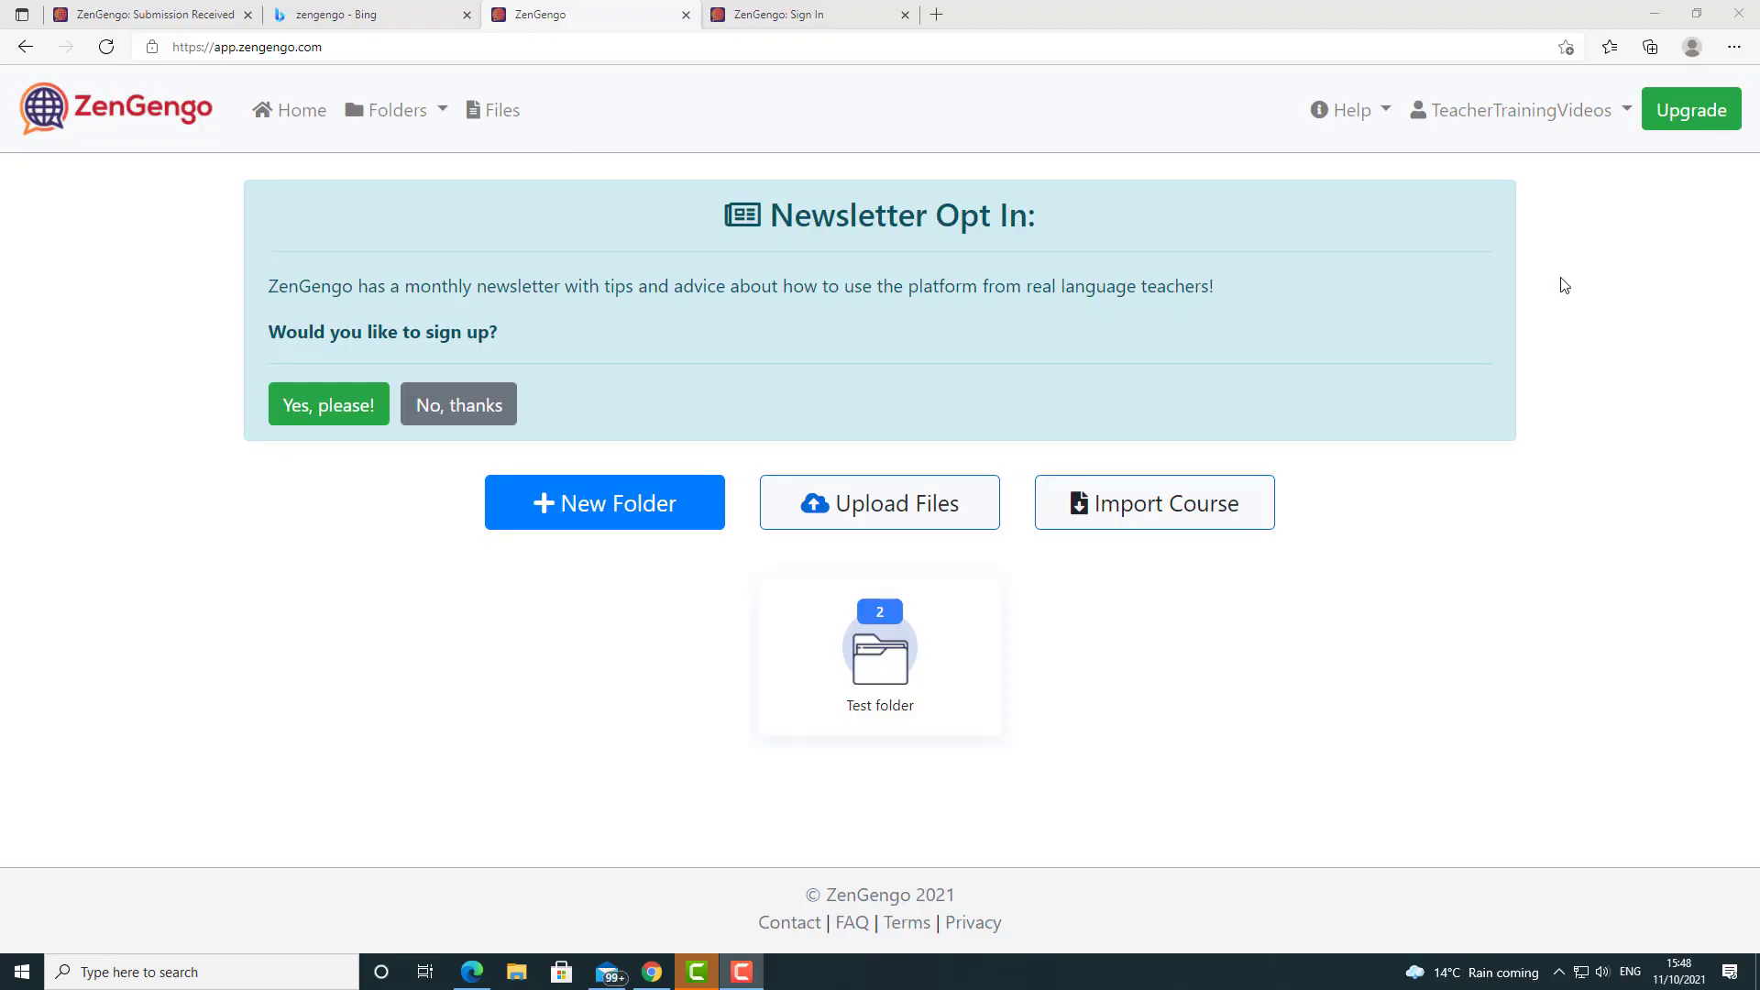
- Start upgrading the ZenGengo account, apply the TTV coupon code, and view the Teacher, Teacher Plus and Institution plans
{"action": "left_click", "coordinate": [1689, 111]}
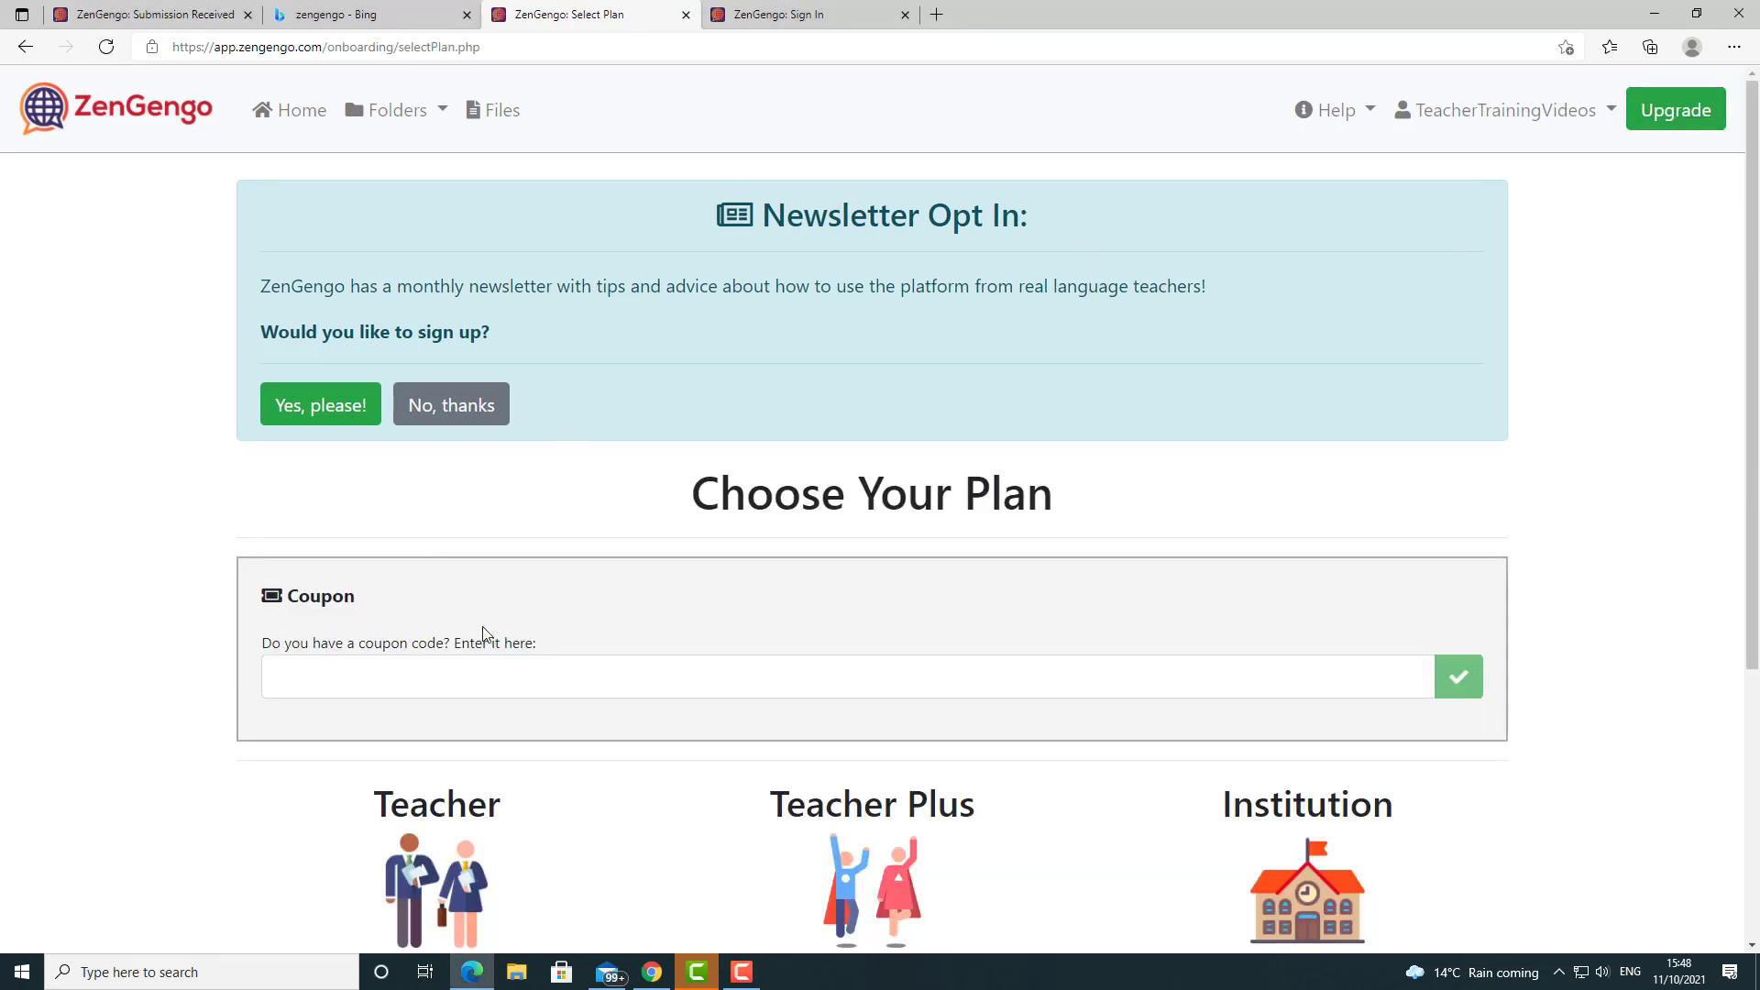
{"action": "left_click", "coordinate": [372, 672]}
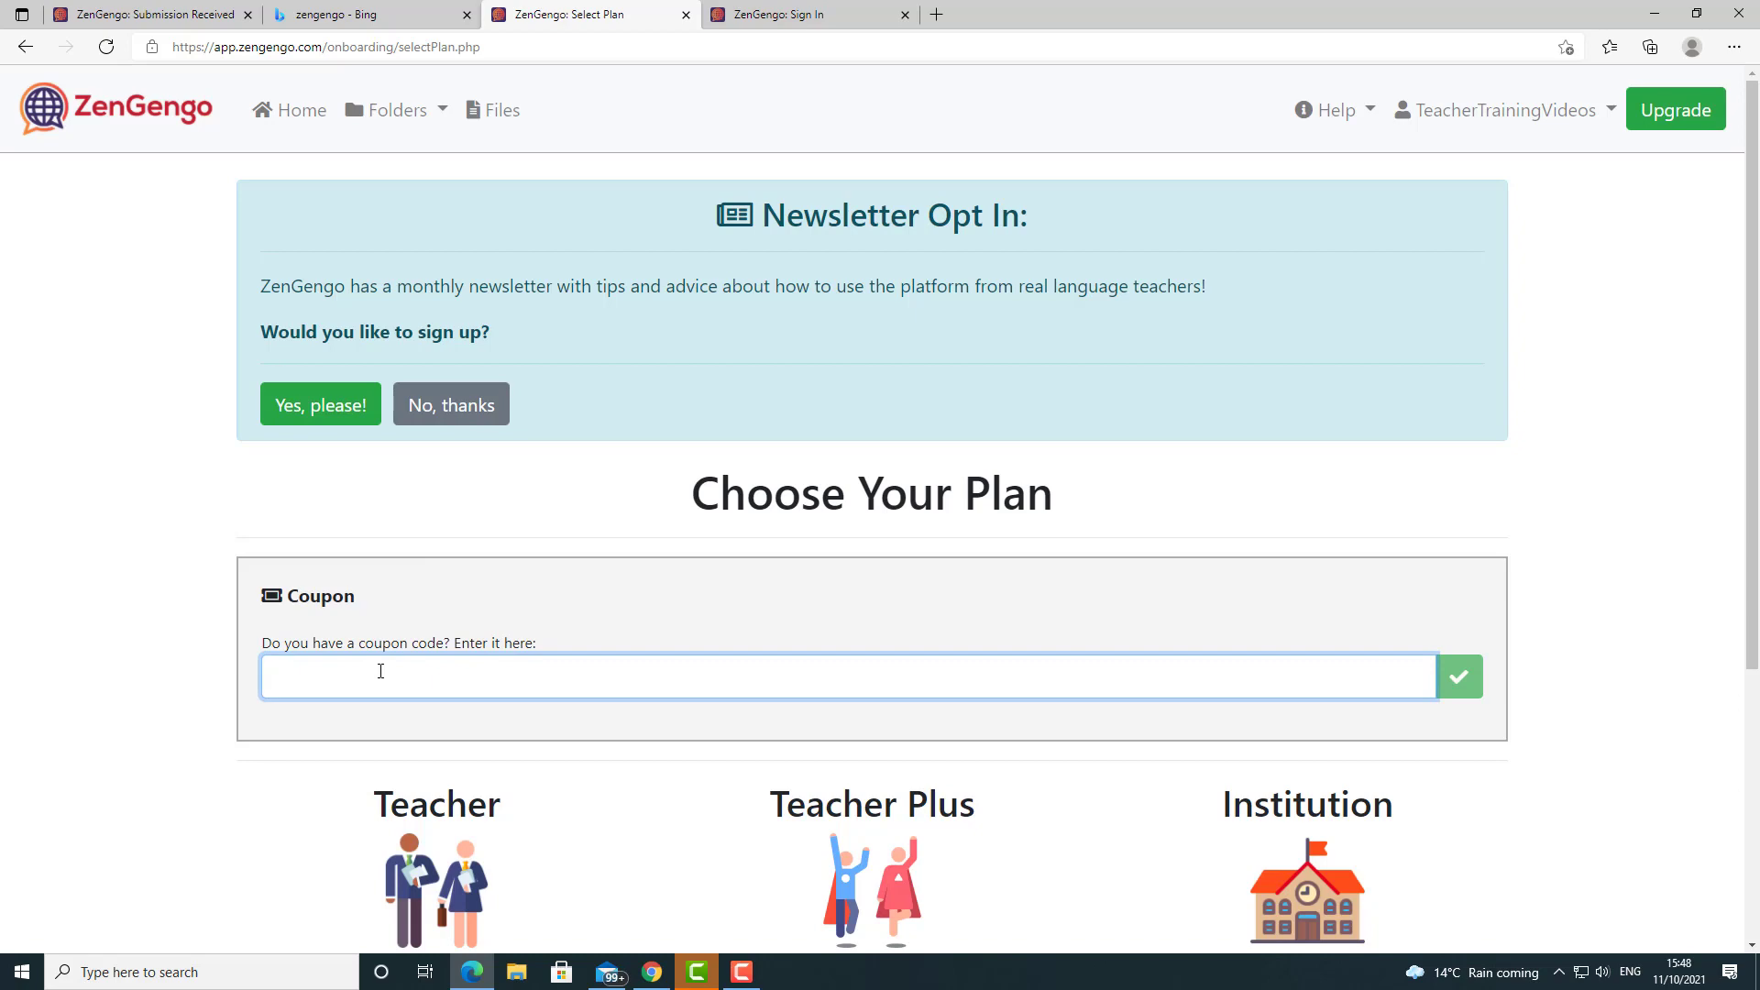
{"action": "type", "text": "TTV-RUSSELL-2021"}
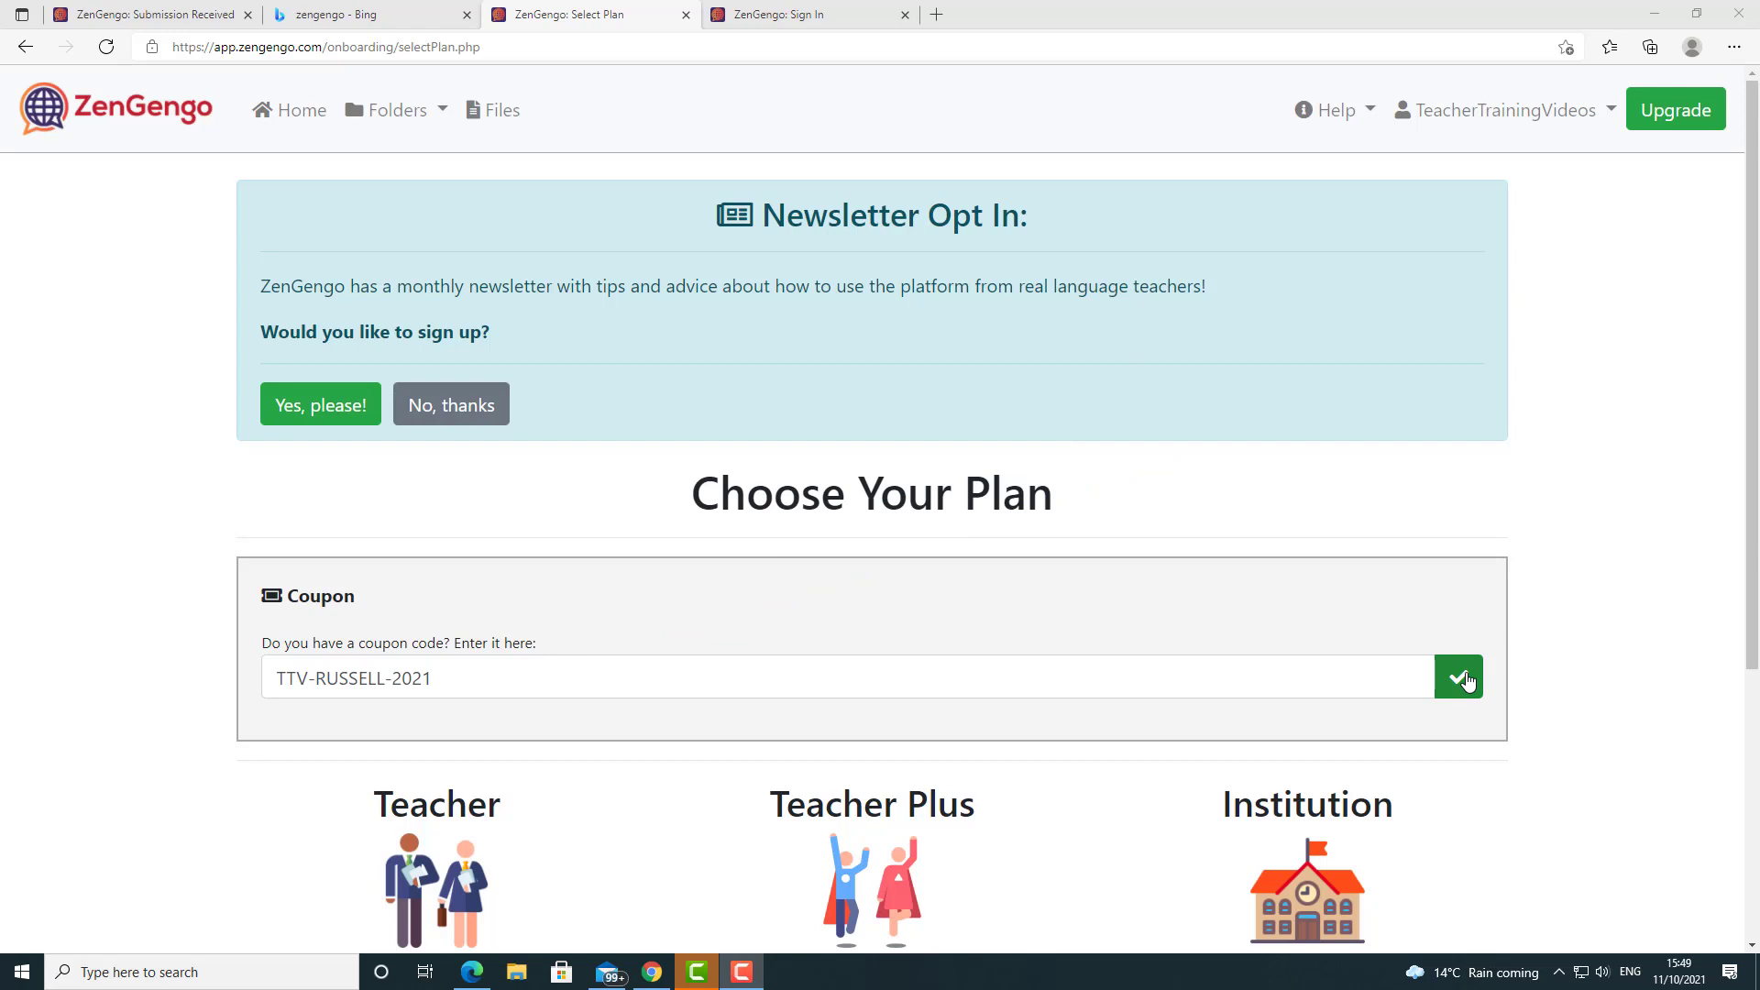
{"action": "left_click", "coordinate": [1465, 680]}
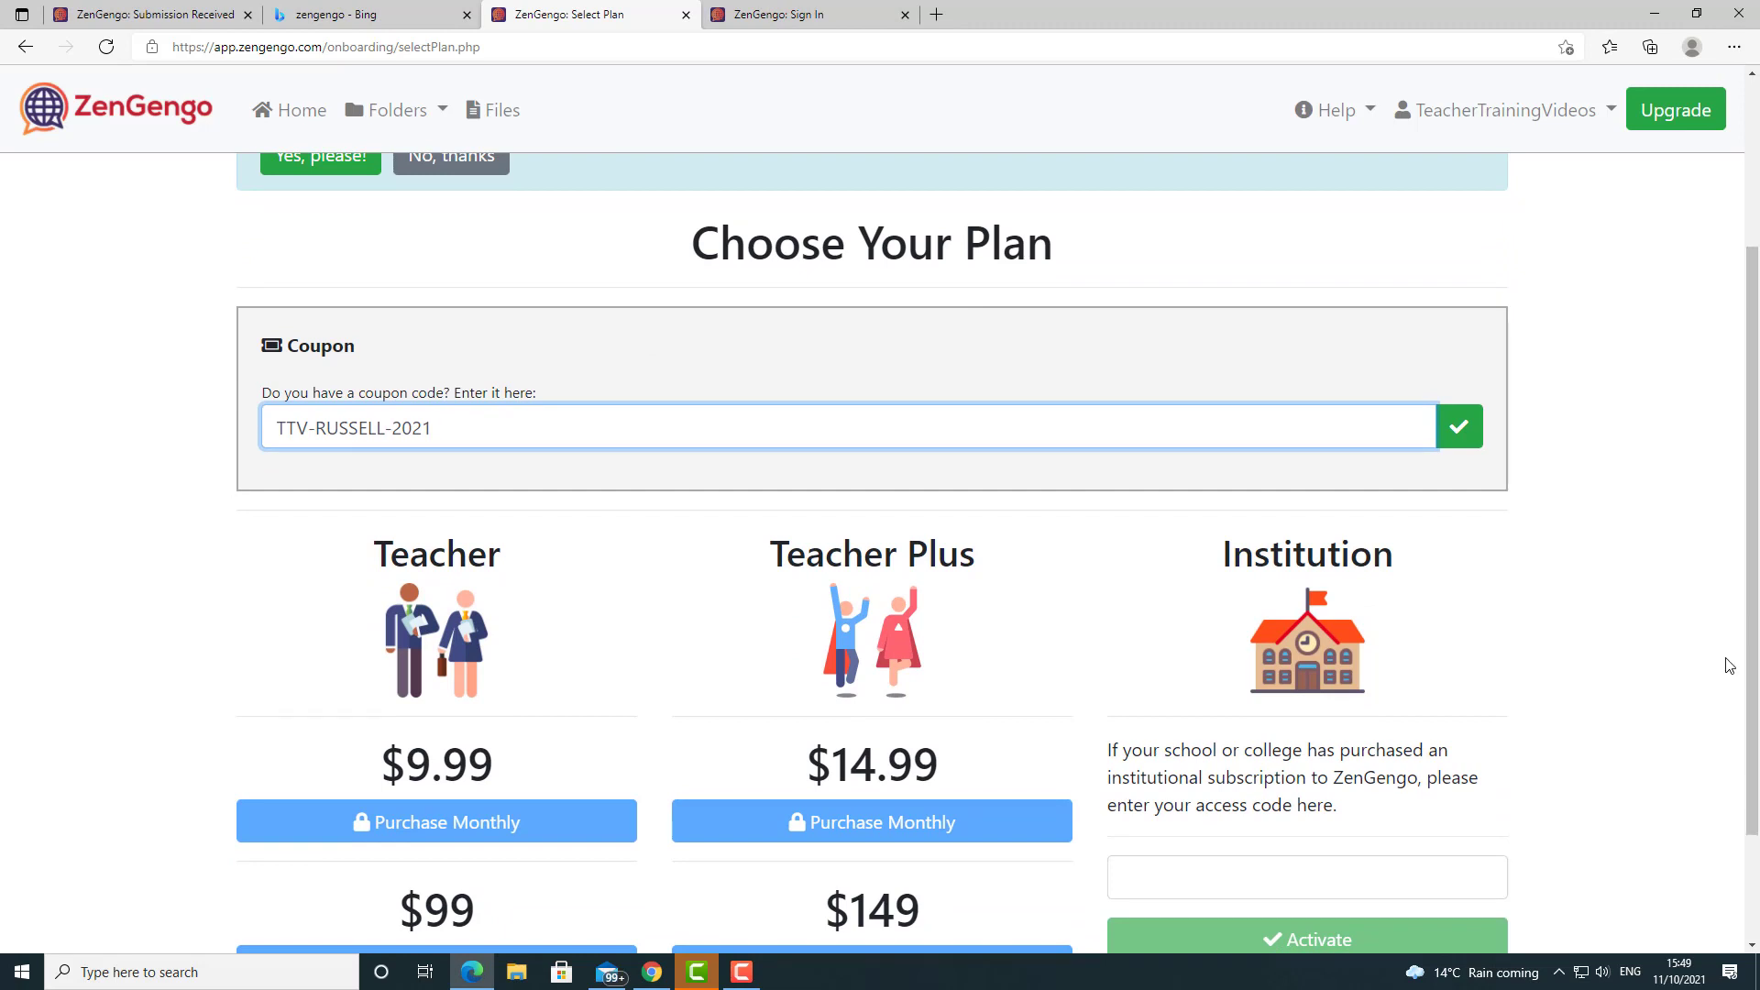
{"action": "scroll", "coordinate": [1705, 737], "scroll_direction": "down", "scroll_amount": 2}
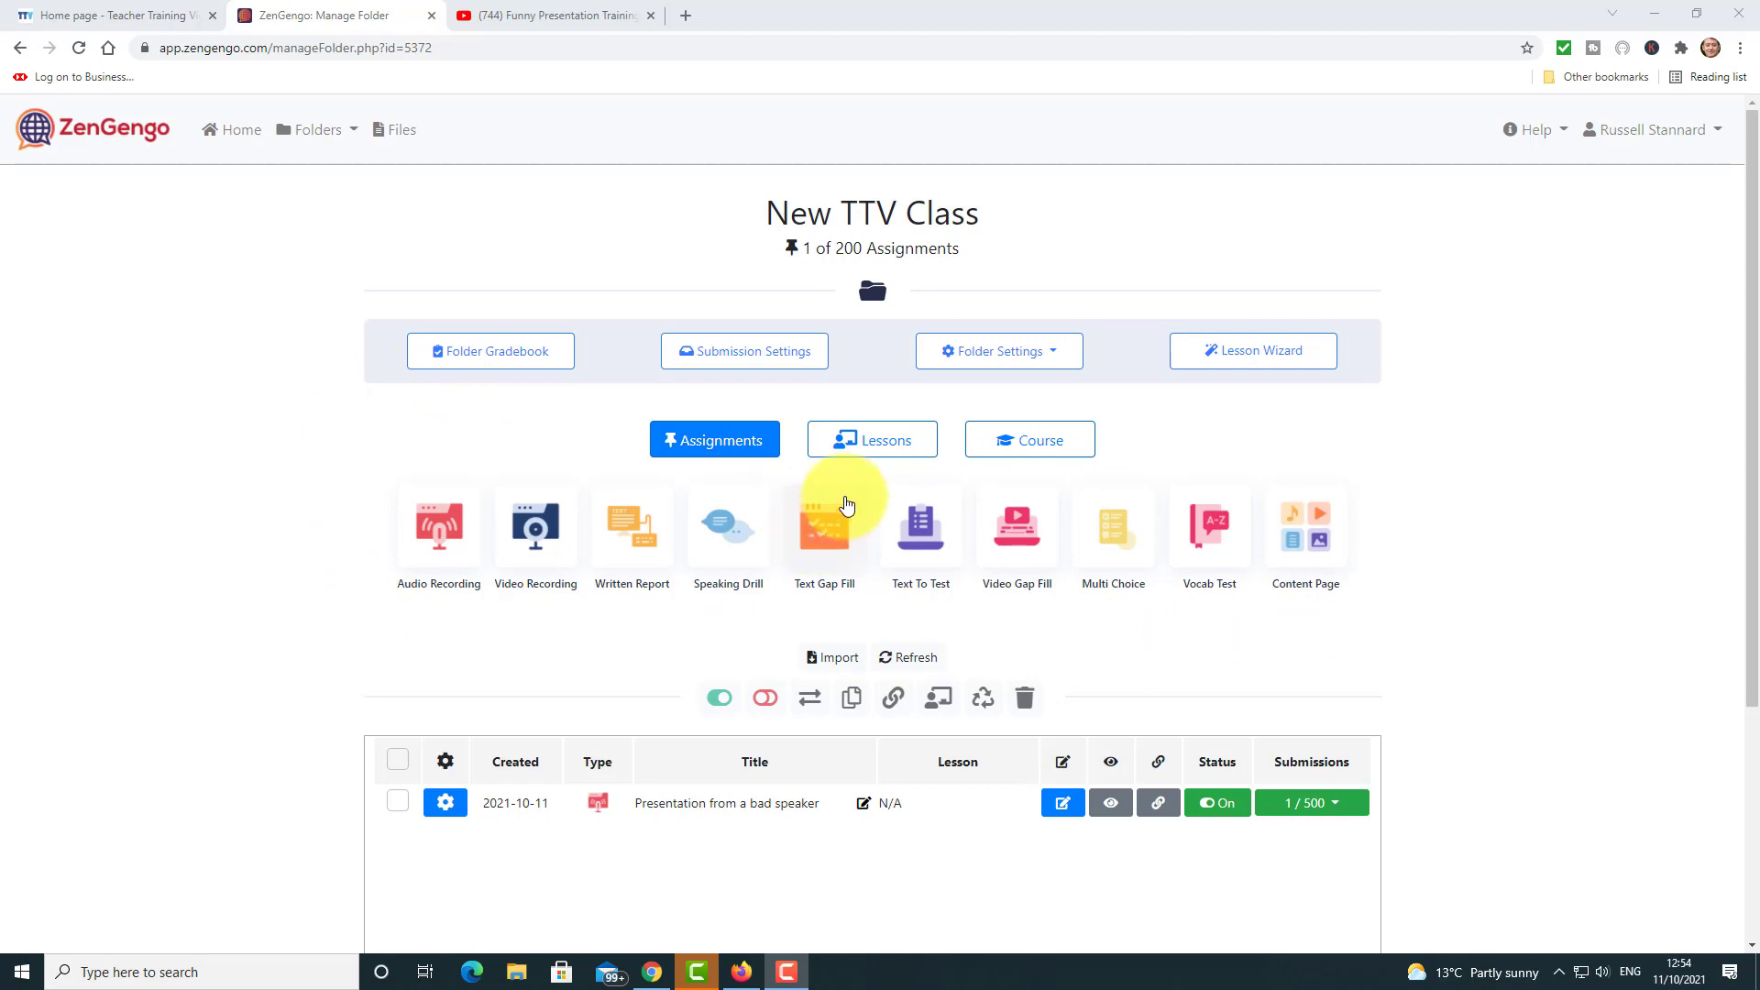
- In Chrome, create a Text Gap Fill assignment in the New TTV Class folder and title it "Gap fill activity"
{"action": "left_click", "coordinate": [822, 535]}
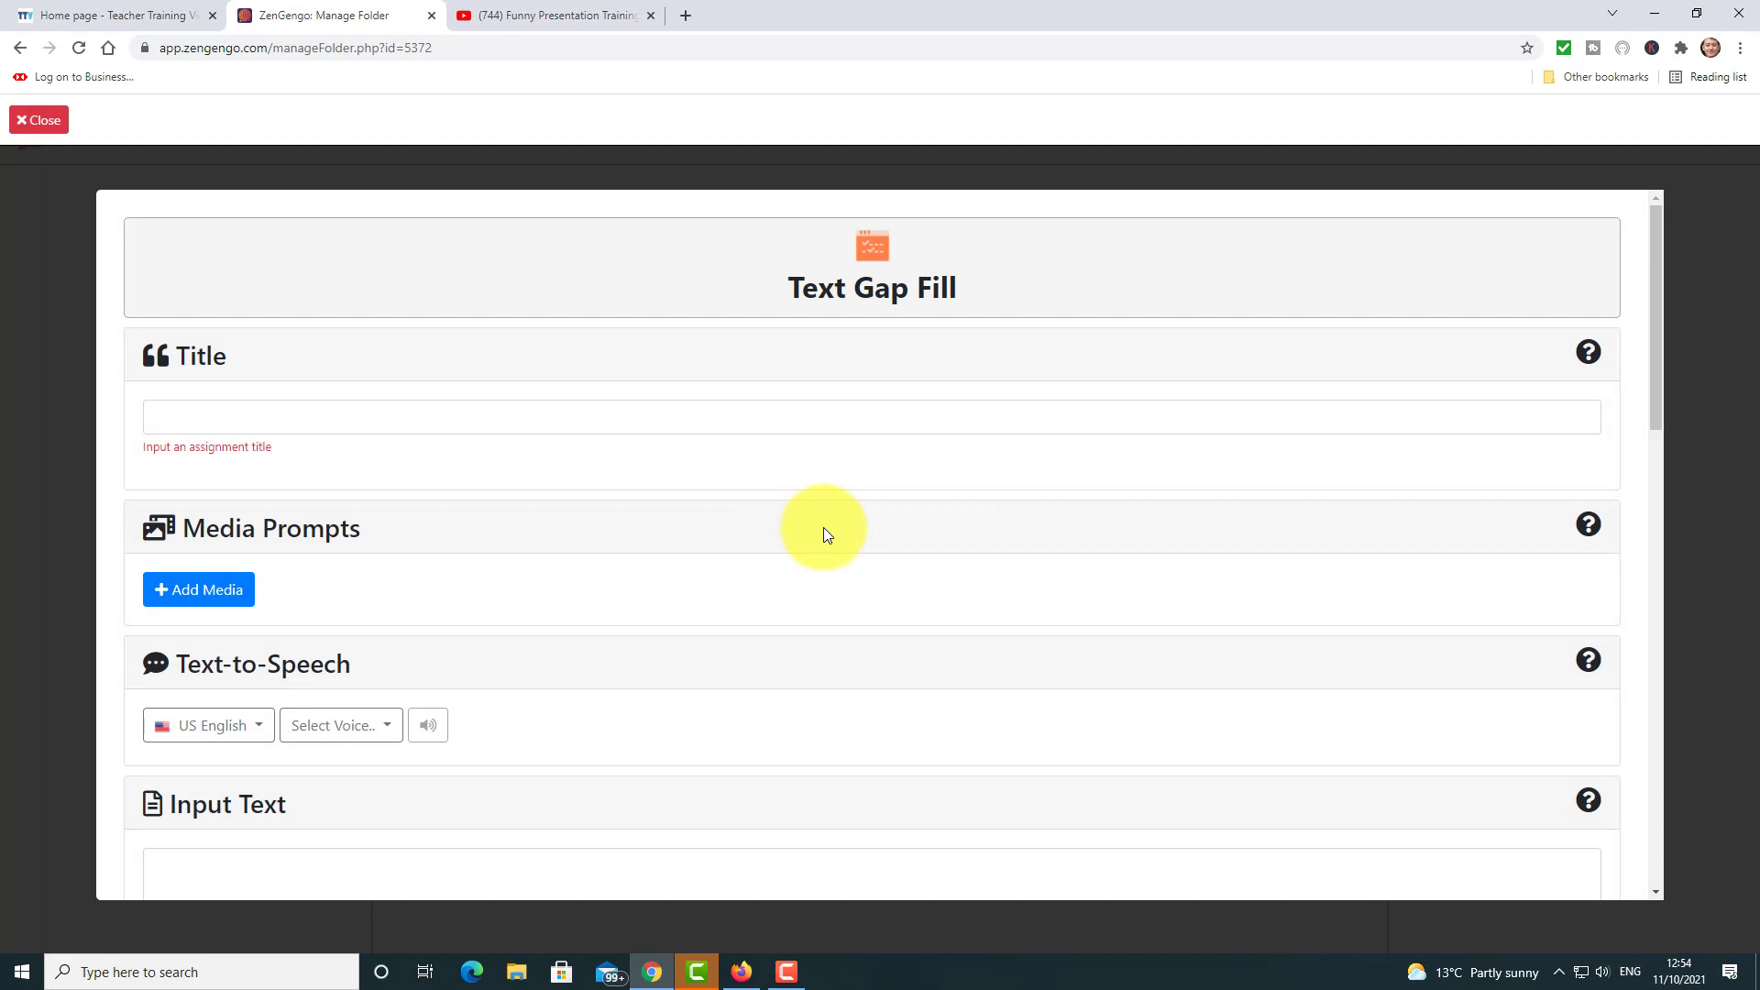
{"action": "left_click", "coordinate": [163, 420]}
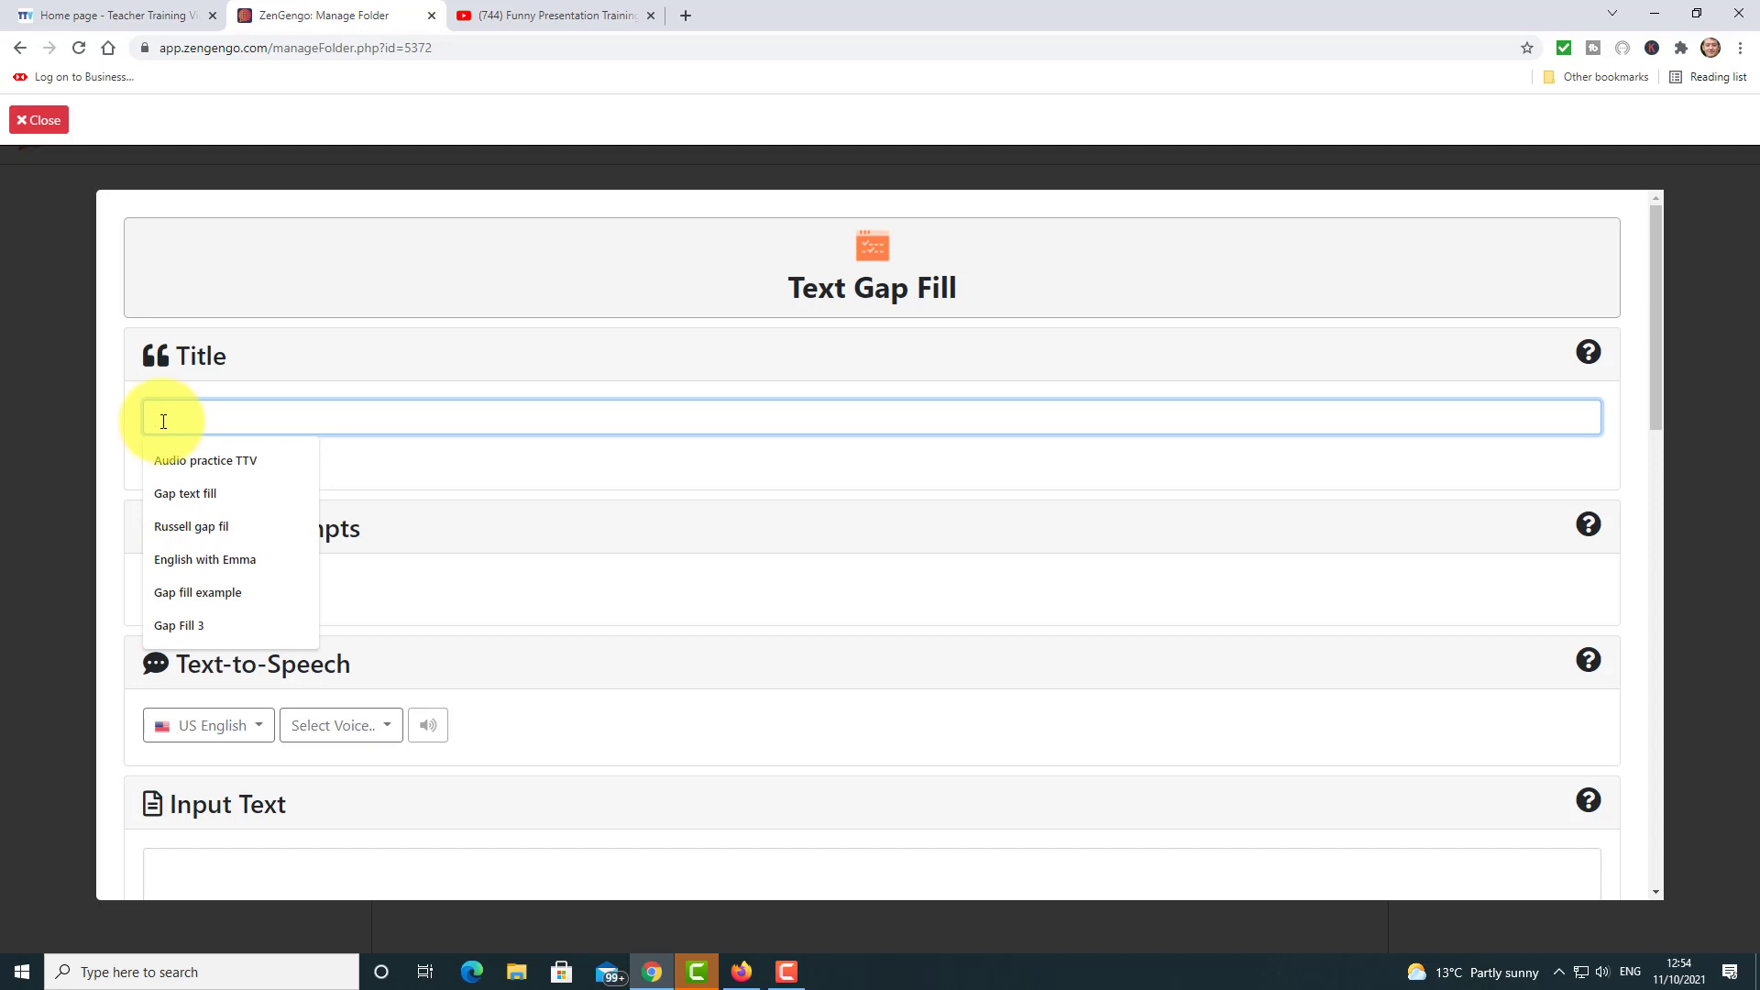
{"action": "type", "text": "Ga"}
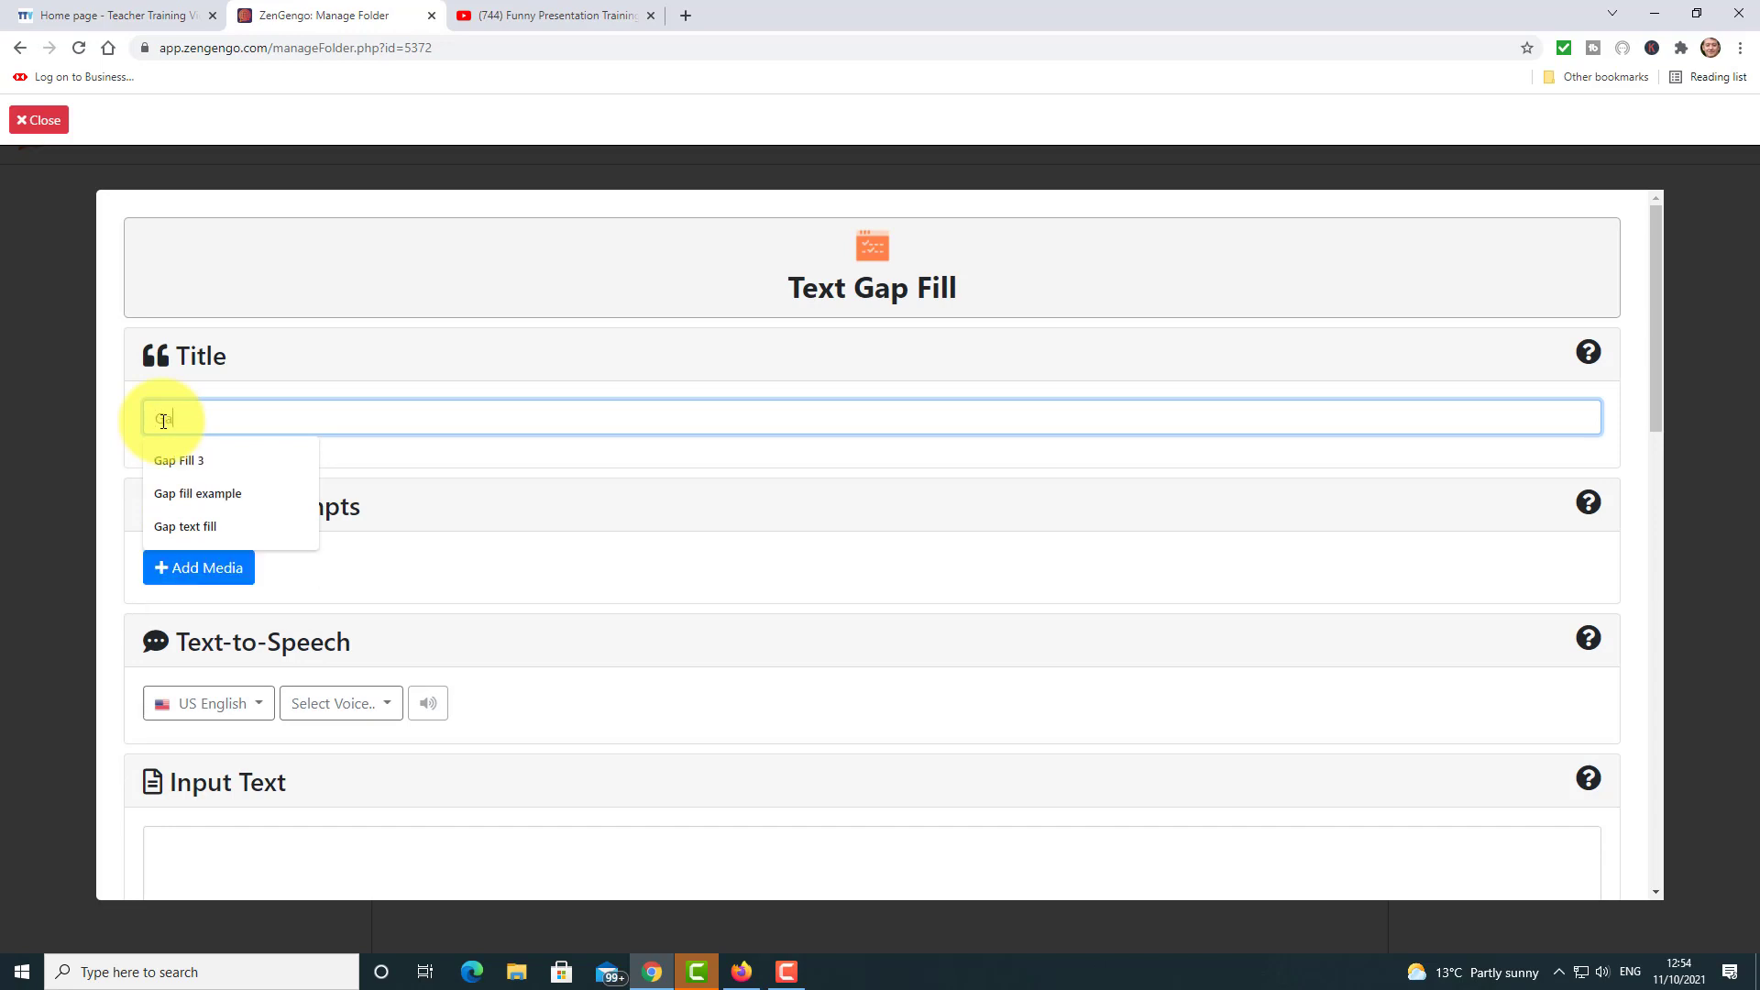
{"action": "type", "text": "p fill"}
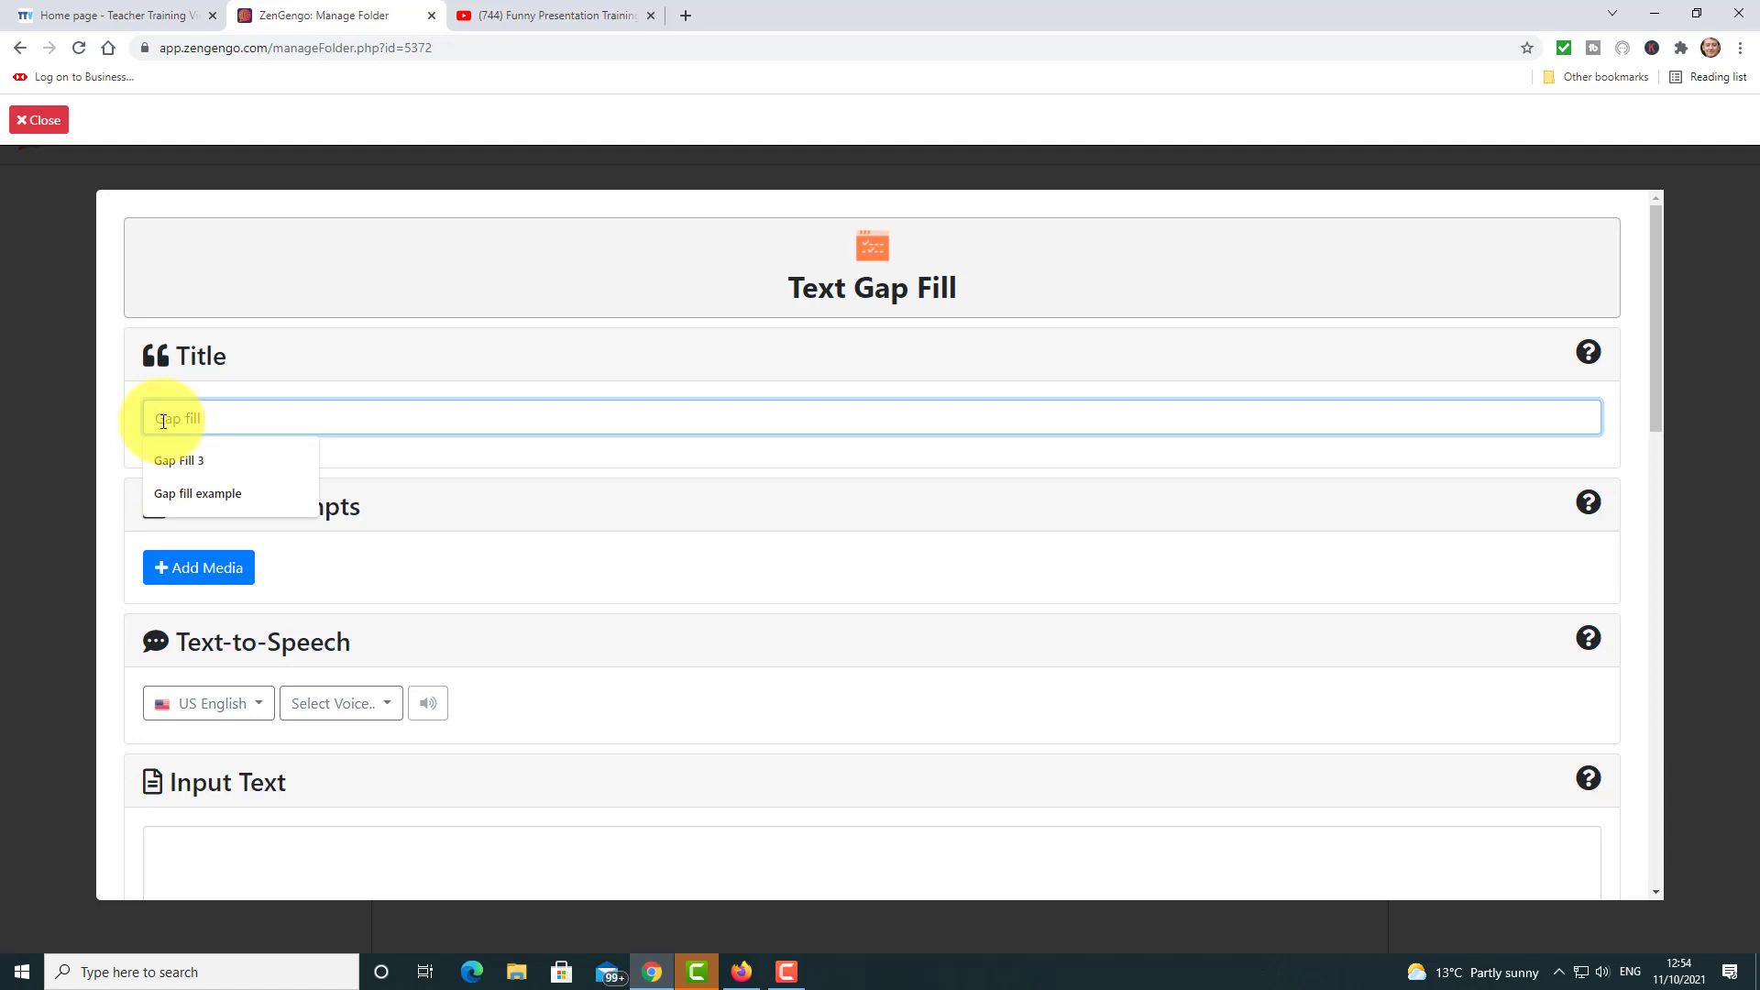
{"action": "type", "text": " activity"}
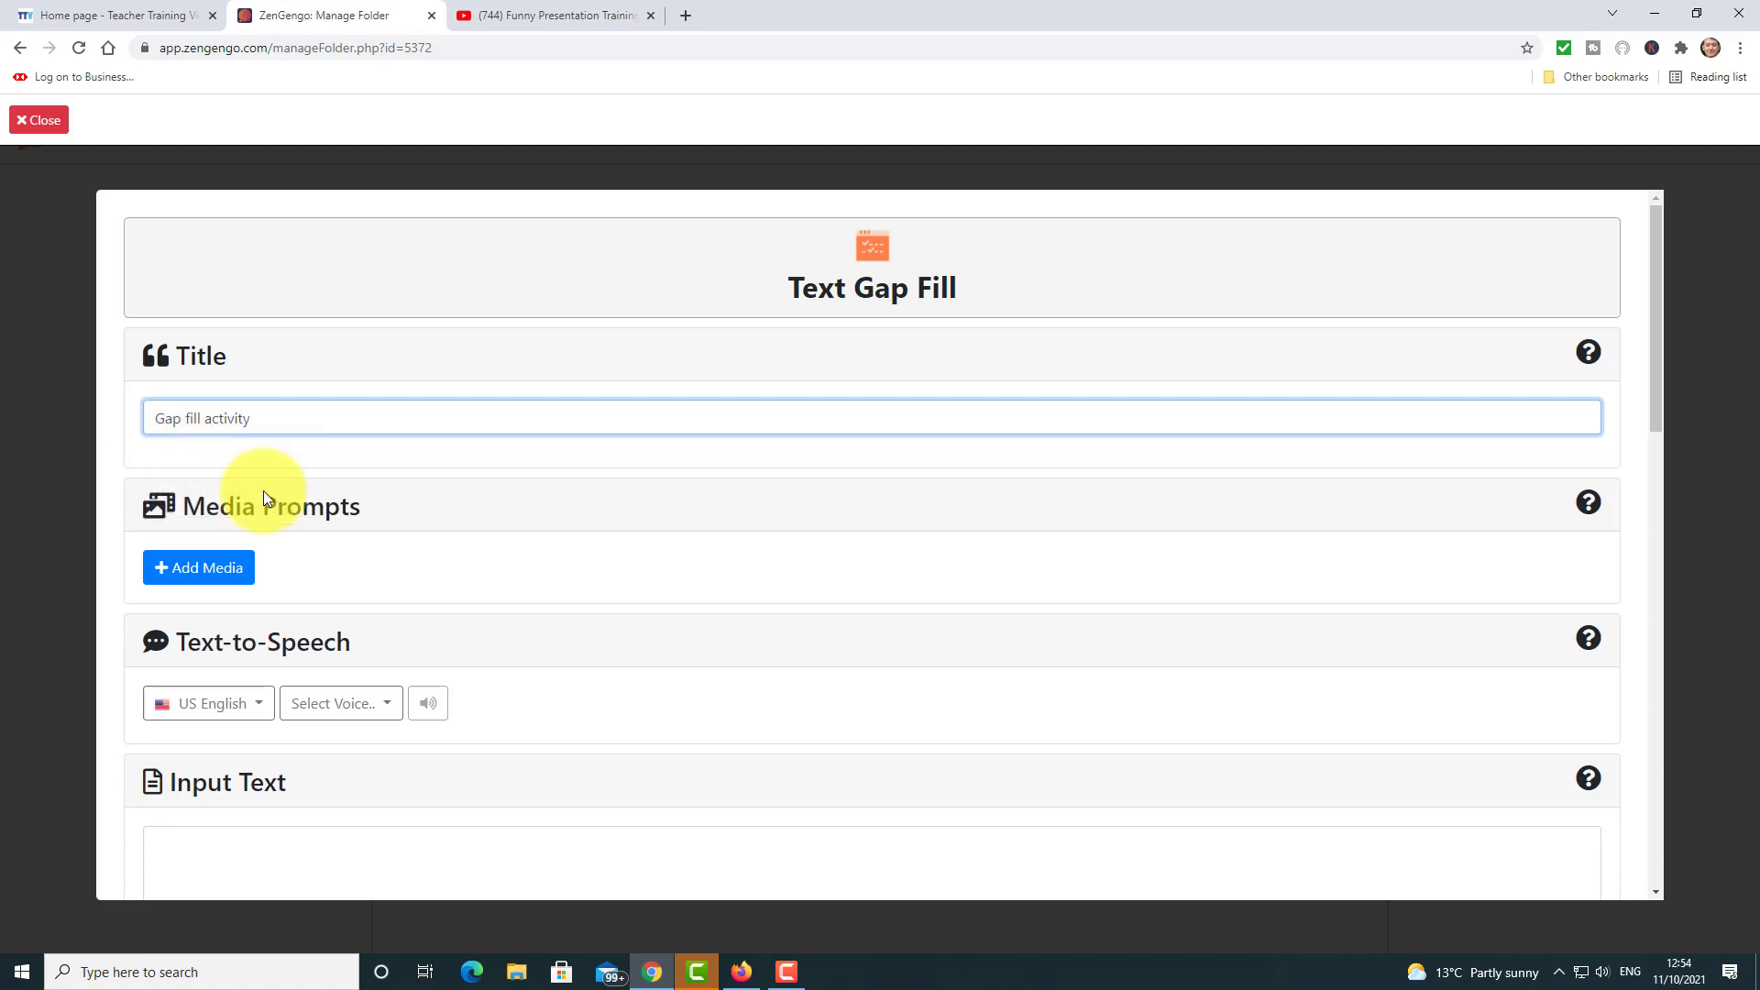
- Copy the first biography paragraph from the educational technologist's website into the gap fill's input text and accept it with the Typing (with letter spacing) answer mode
{"action": "left_click_drag", "start_coordinate": [1656, 346], "coordinate": [1655, 373]}
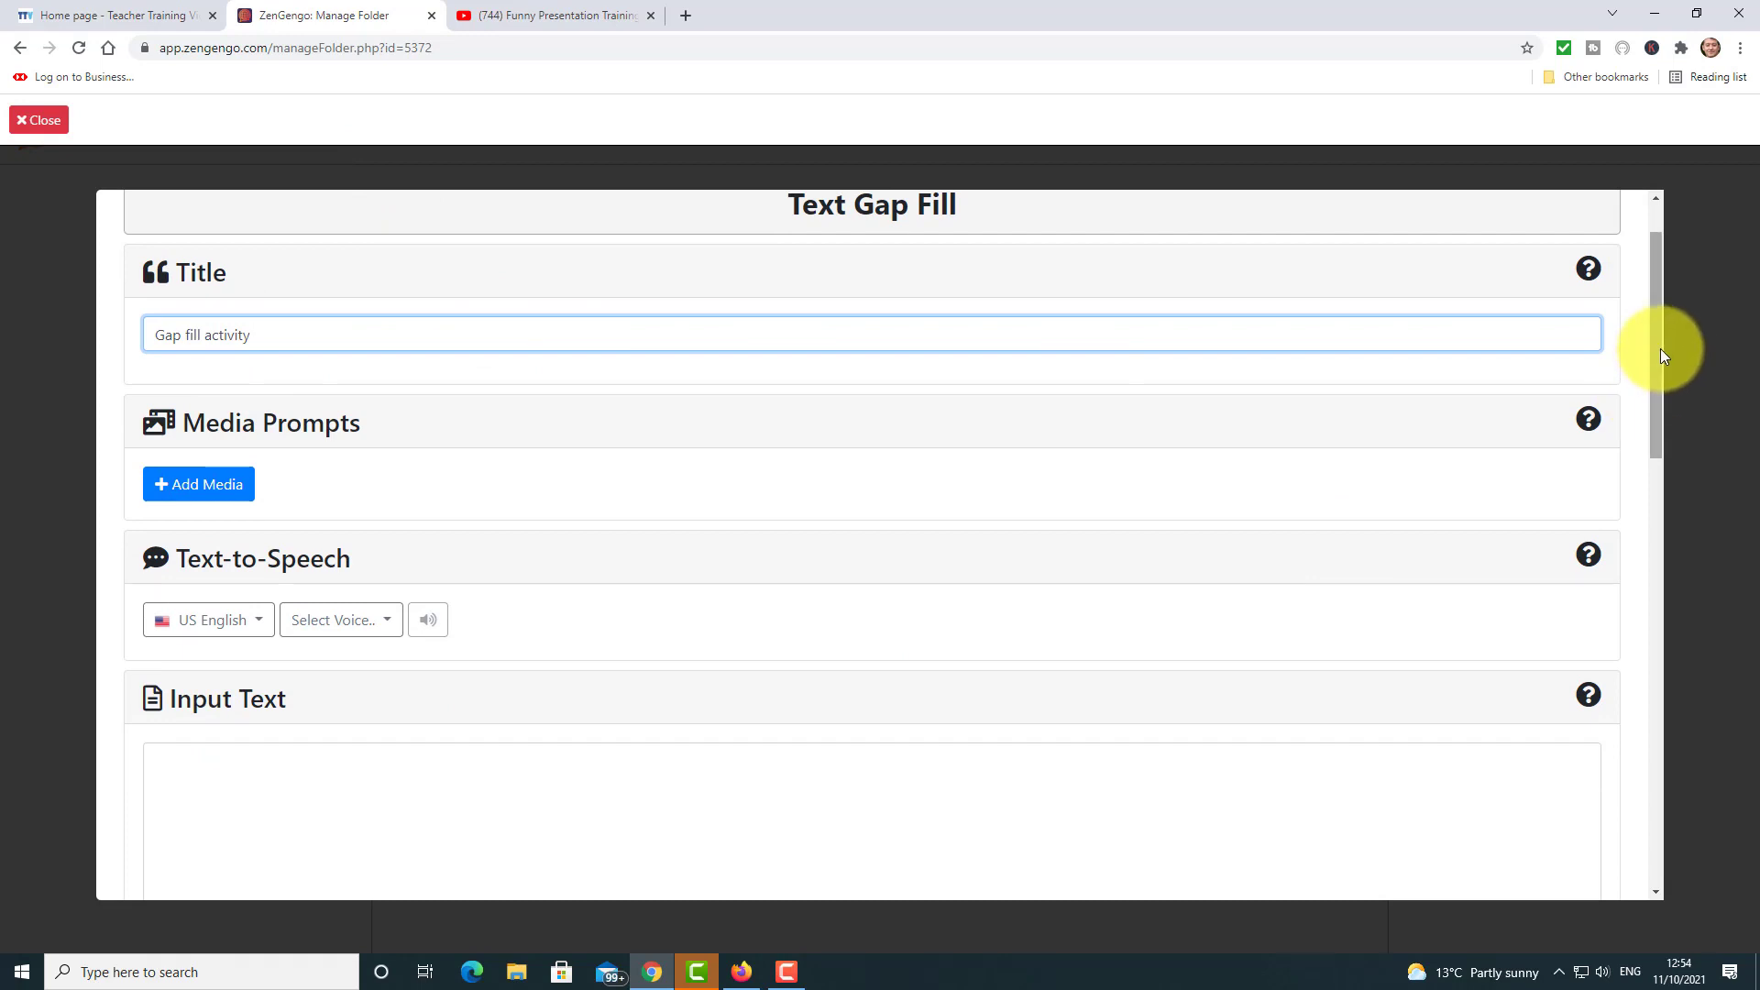
{"action": "scroll", "coordinate": [1659, 349], "scroll_direction": "down", "scroll_amount": 1}
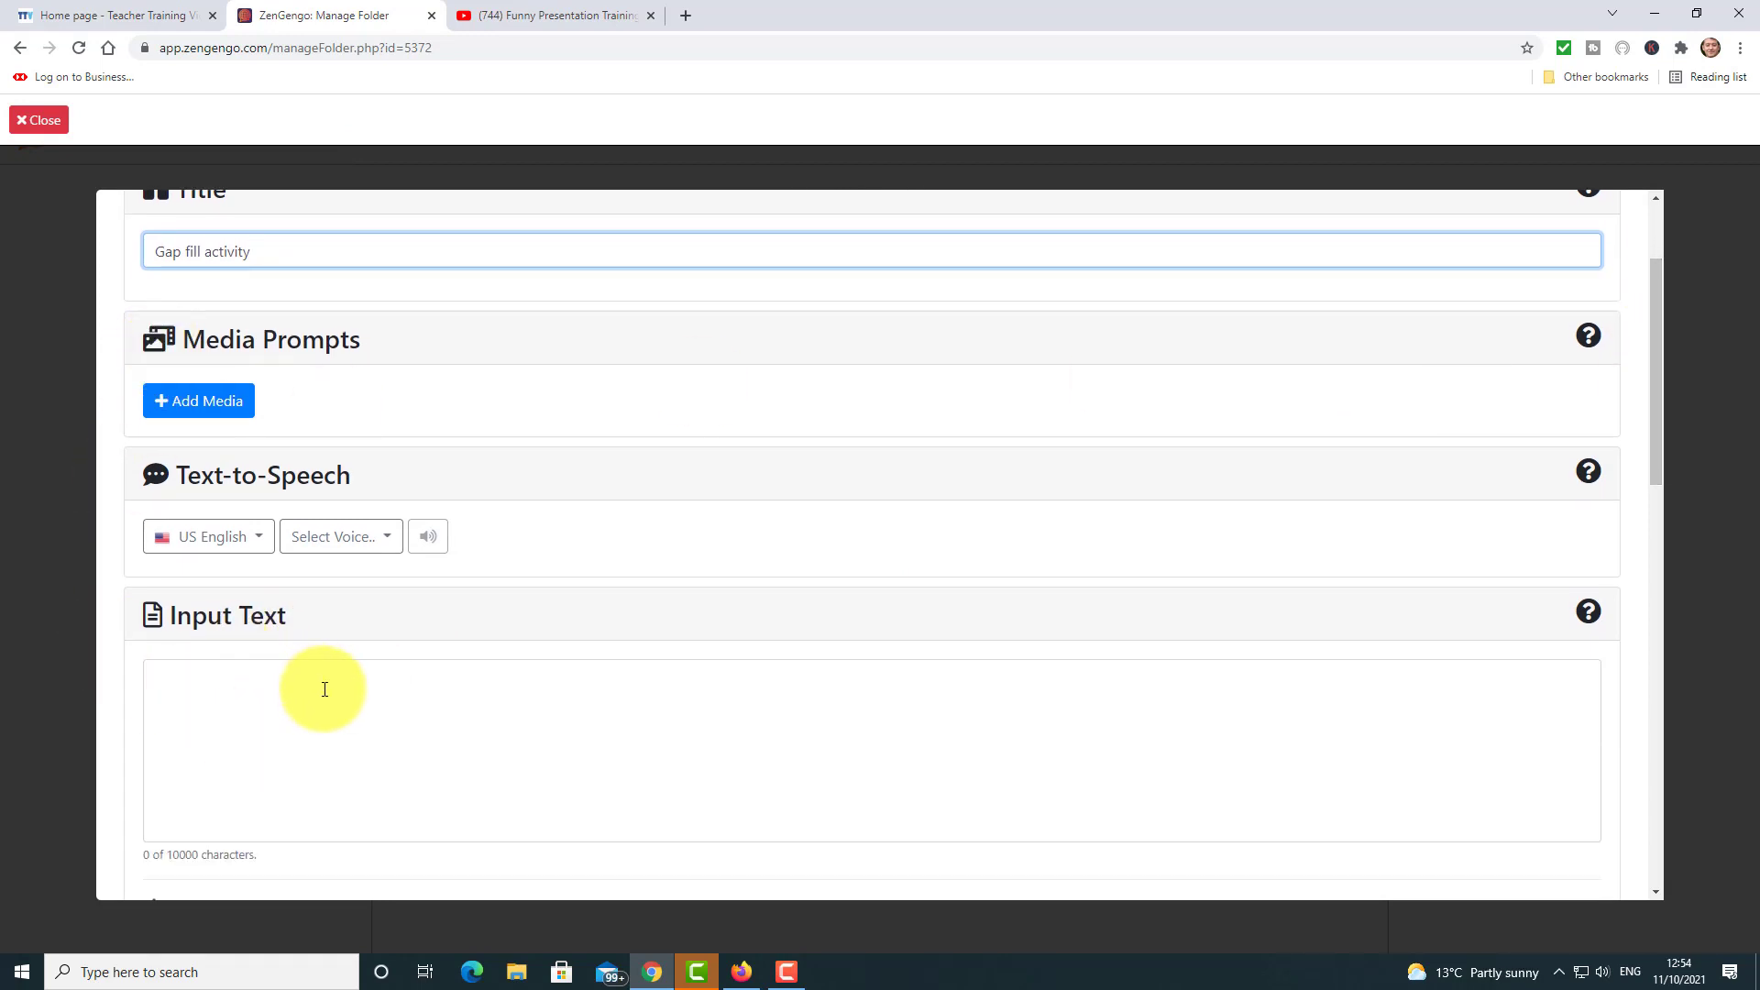
{"action": "scroll", "coordinate": [1661, 415], "scroll_direction": "down", "scroll_amount": 3}
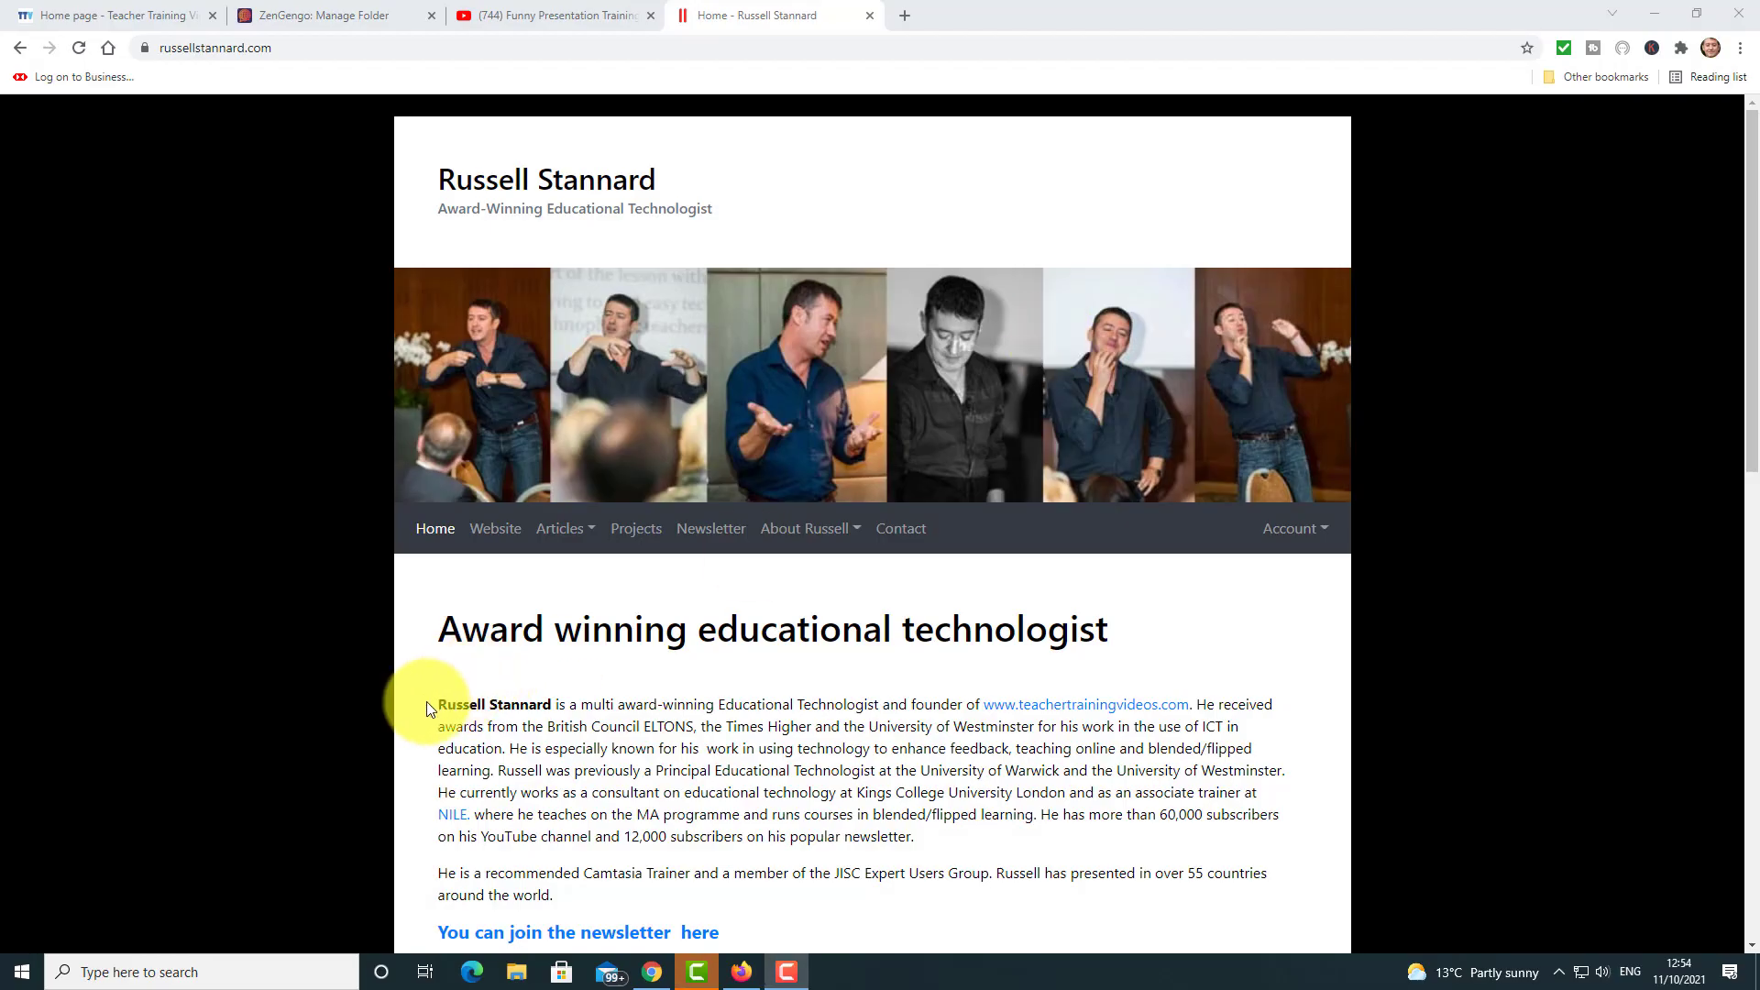
{"action": "left_click_drag", "start_coordinate": [437, 702], "coordinate": [927, 832]}
{"action": "right_click", "coordinate": [927, 783]}
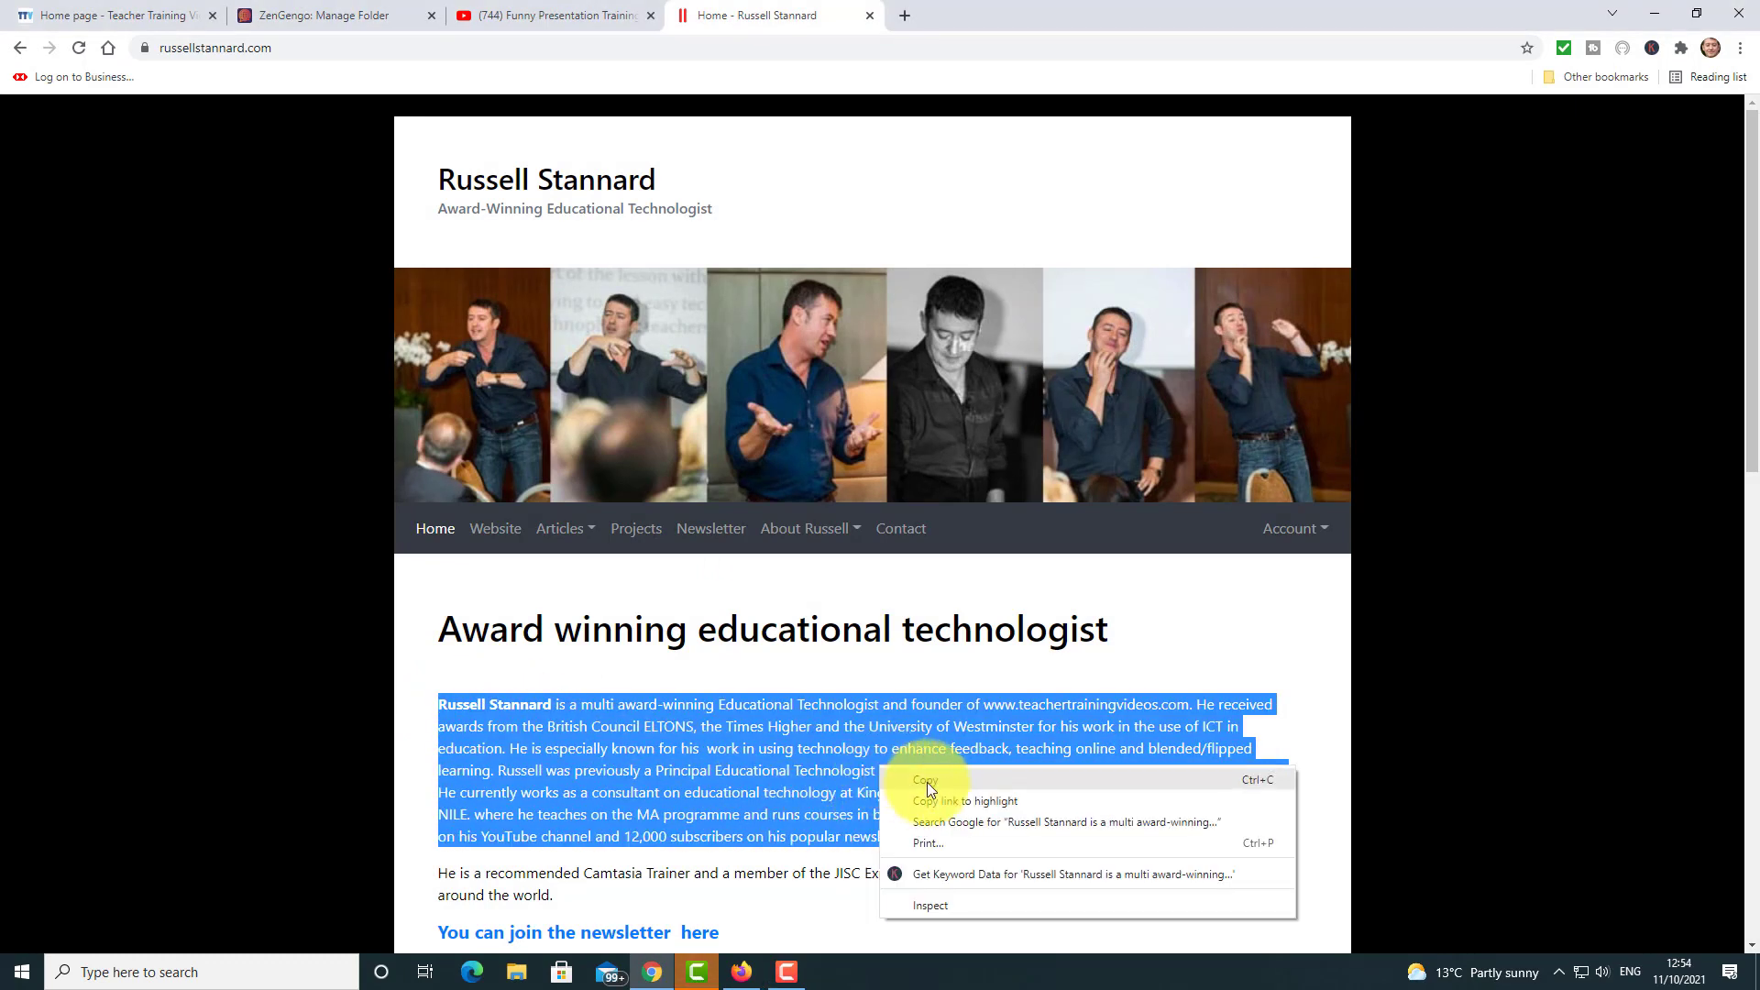
{"action": "left_click", "coordinate": [927, 786]}
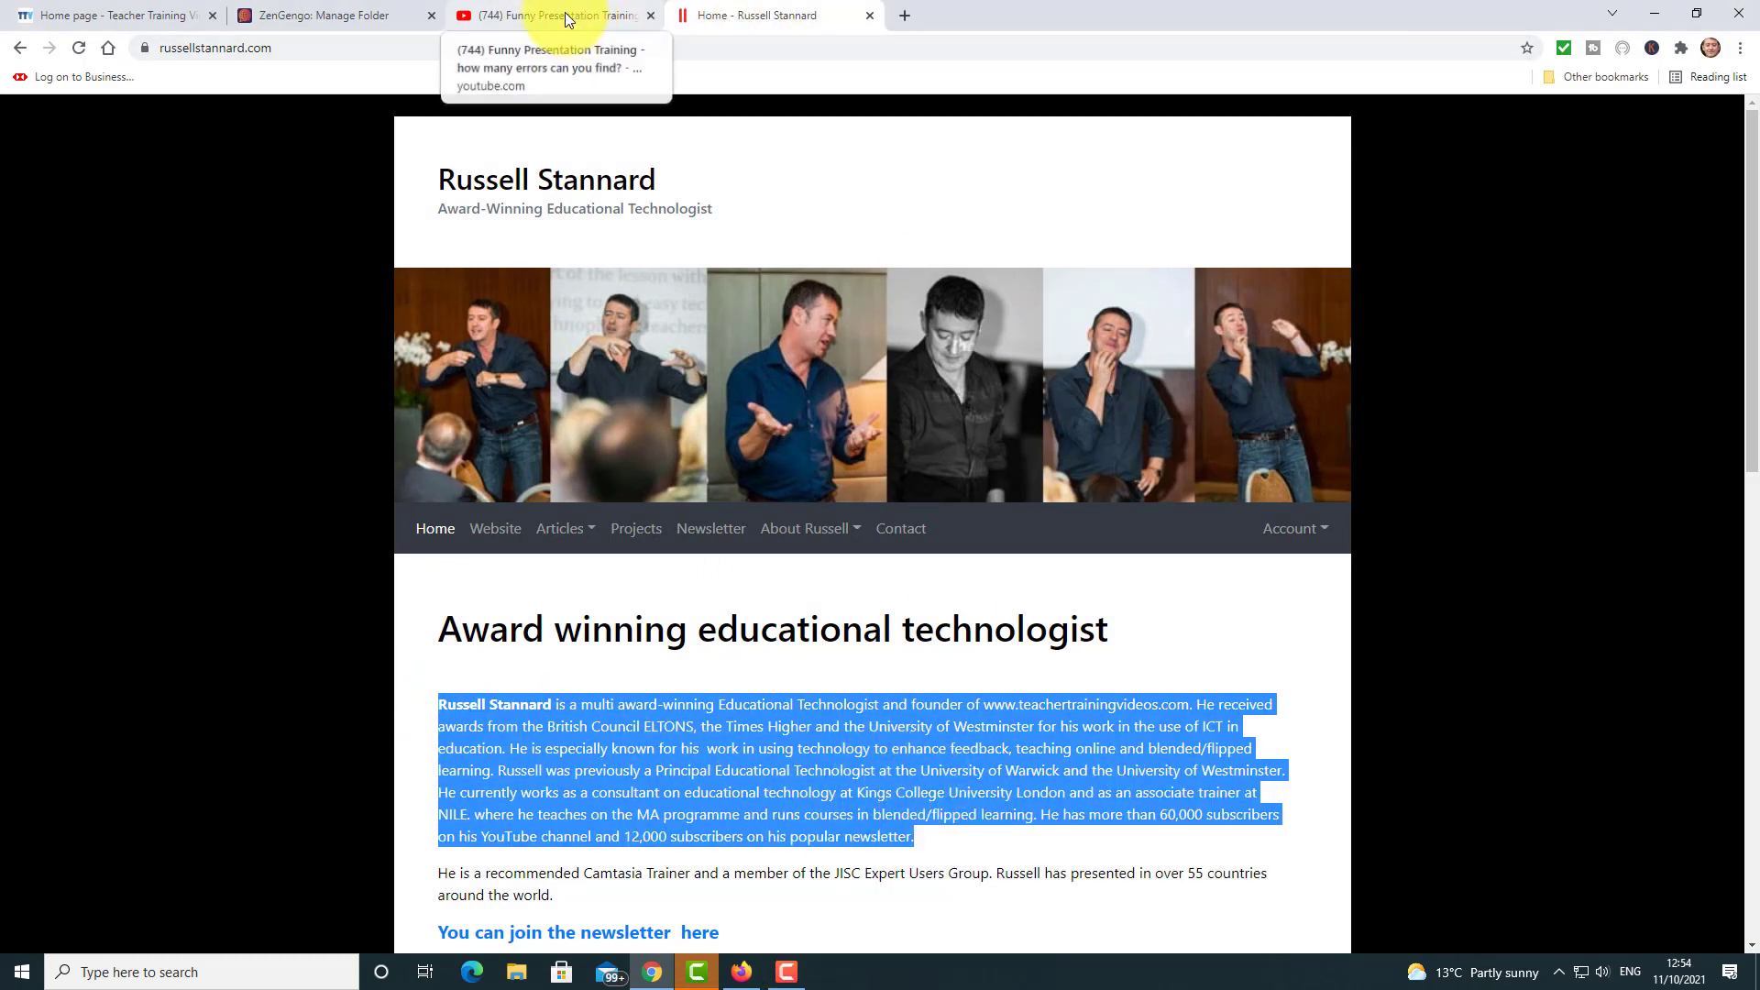
{"action": "left_click", "coordinate": [360, 17]}
{"action": "left_click", "coordinate": [422, 411]}
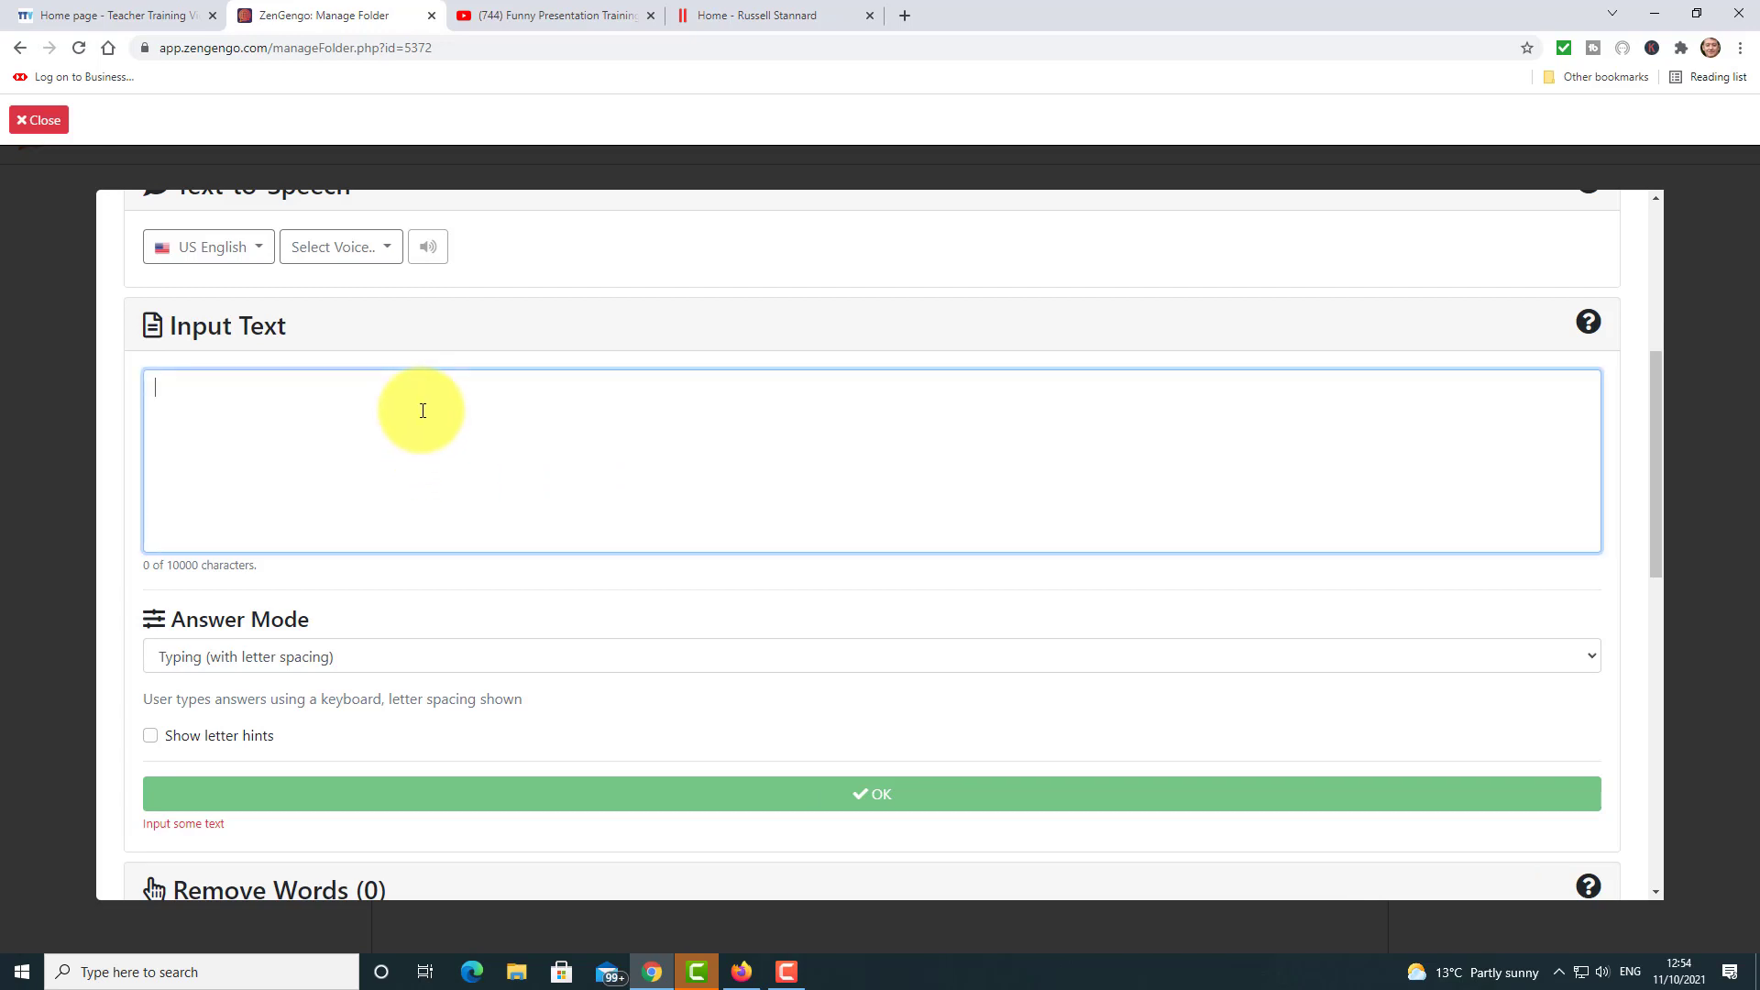
{"action": "key", "text": "ctrl+v"}
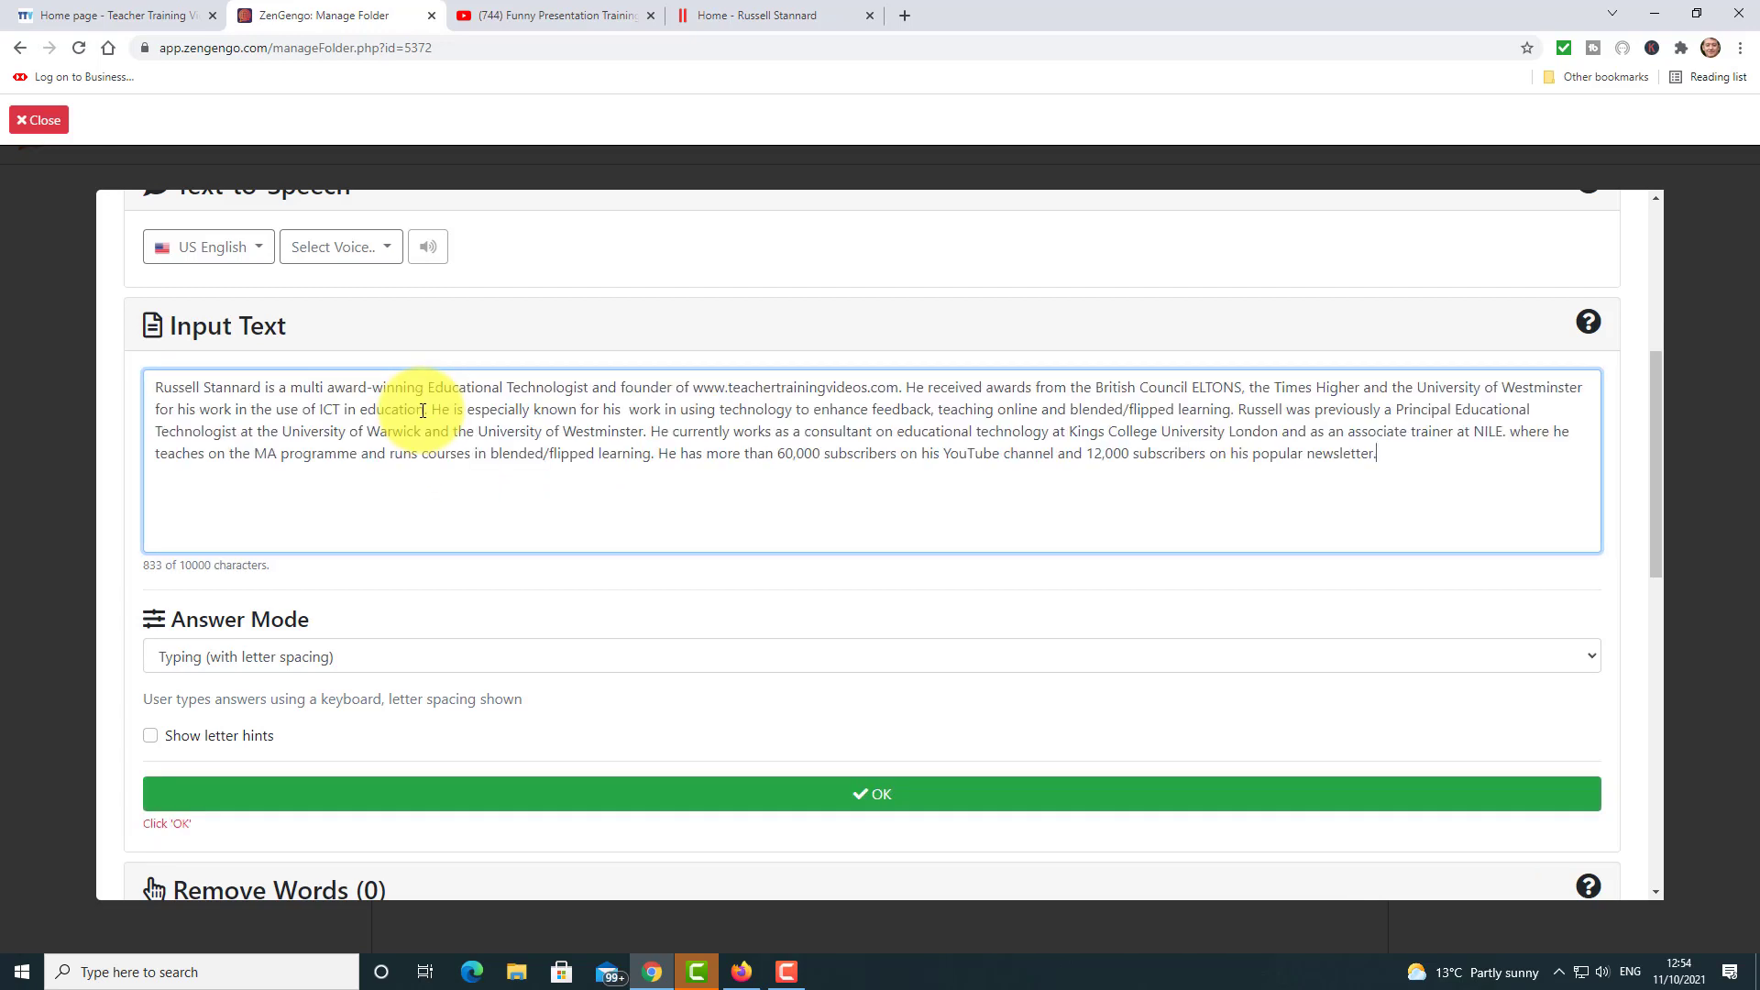
{"action": "left_click", "coordinate": [878, 795]}
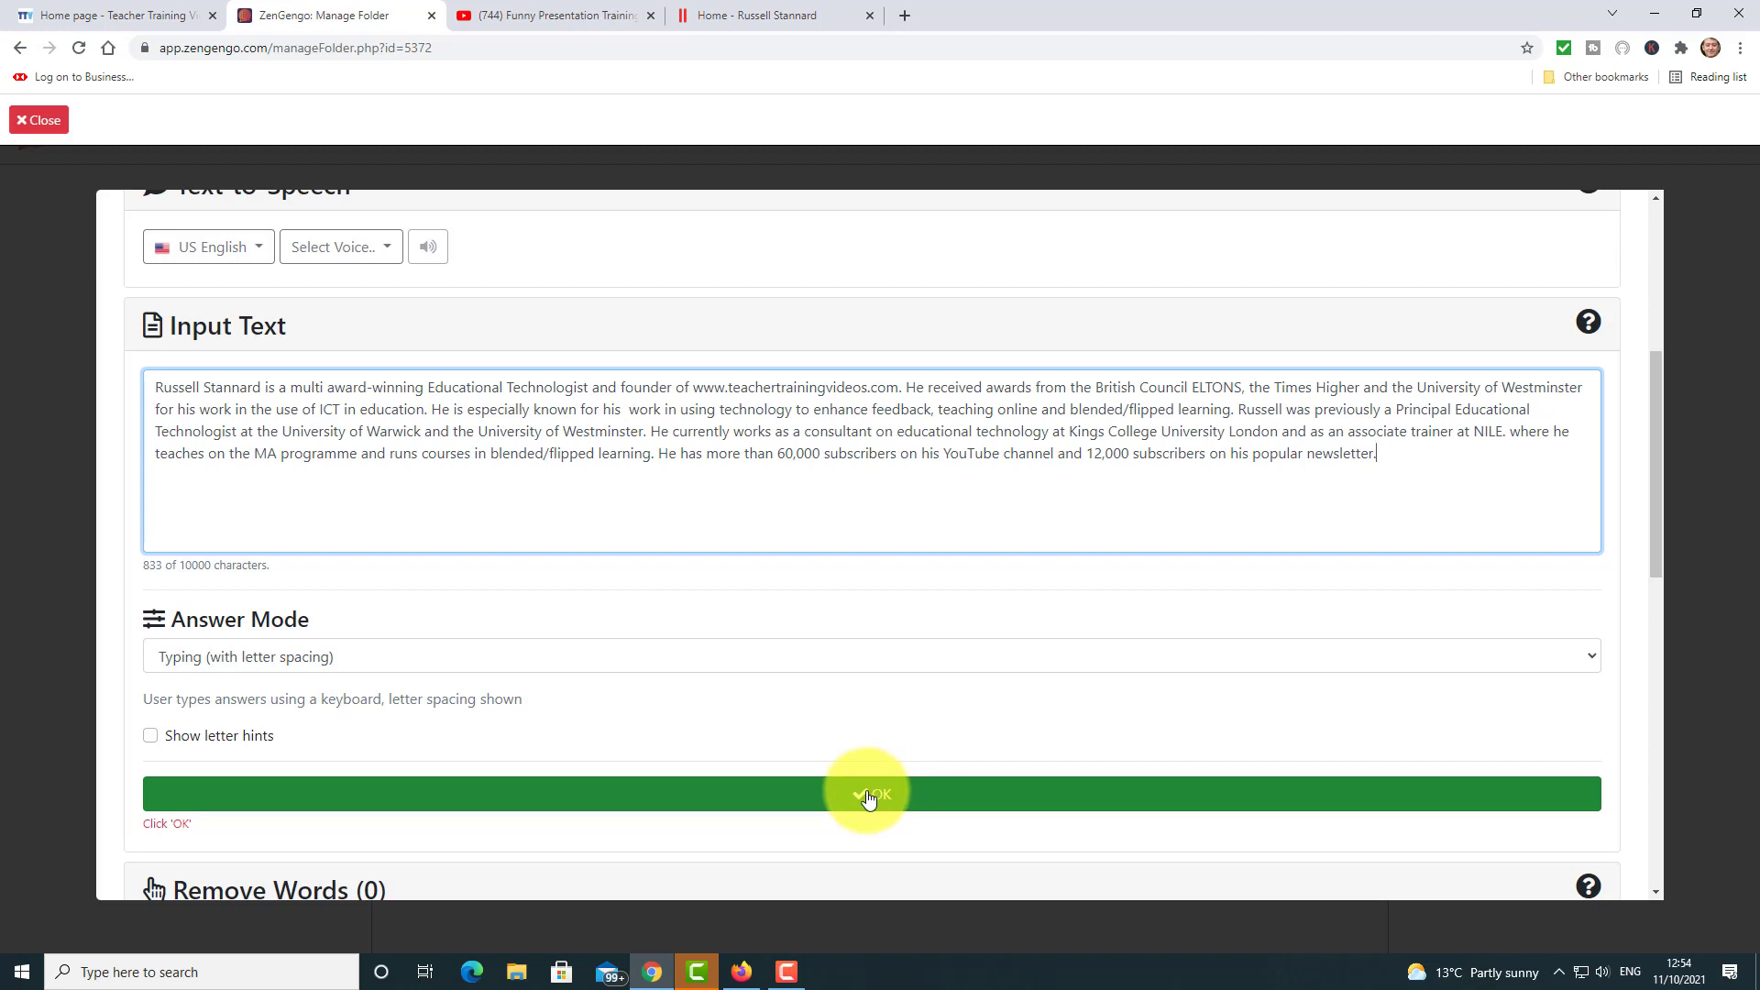
{"action": "left_click", "coordinate": [870, 800]}
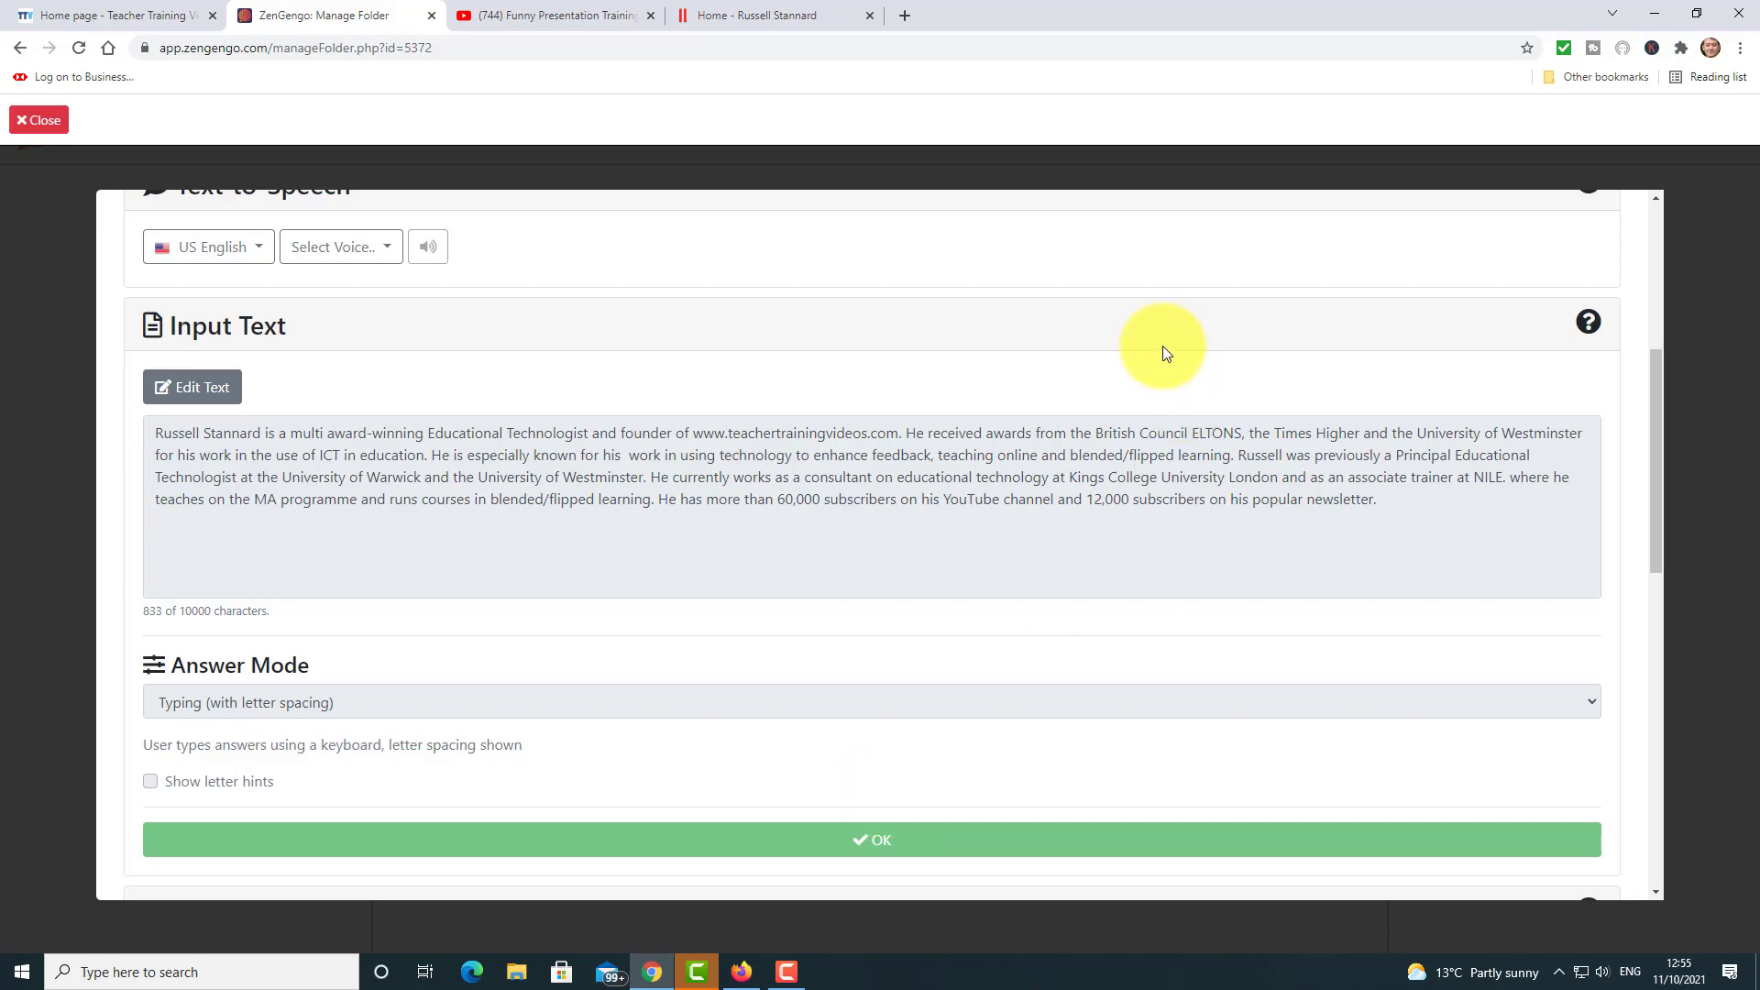
- Remove the words founder, awards, the first technology, University before "of Warwick", channel, and subscribers after "12,000" from the gap fill text
{"action": "left_click_drag", "start_coordinate": [1656, 422], "coordinate": [1592, 512]}
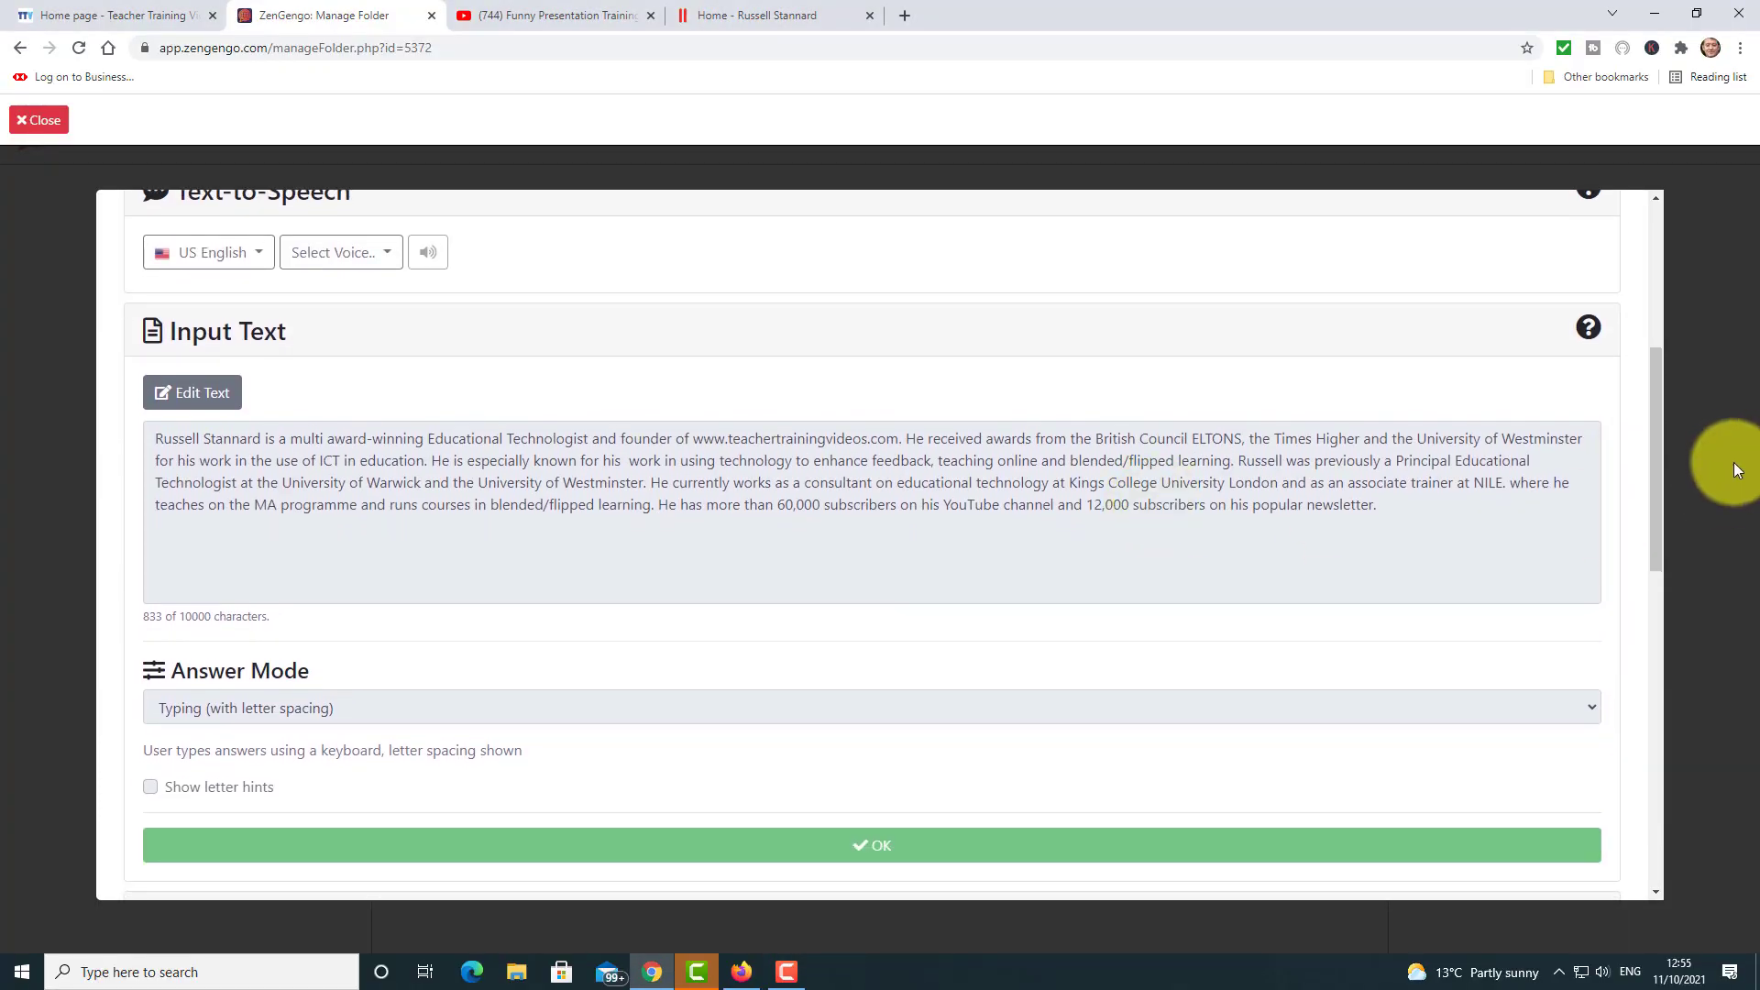
{"action": "left_click_drag", "start_coordinate": [1663, 441], "coordinate": [1676, 618]}
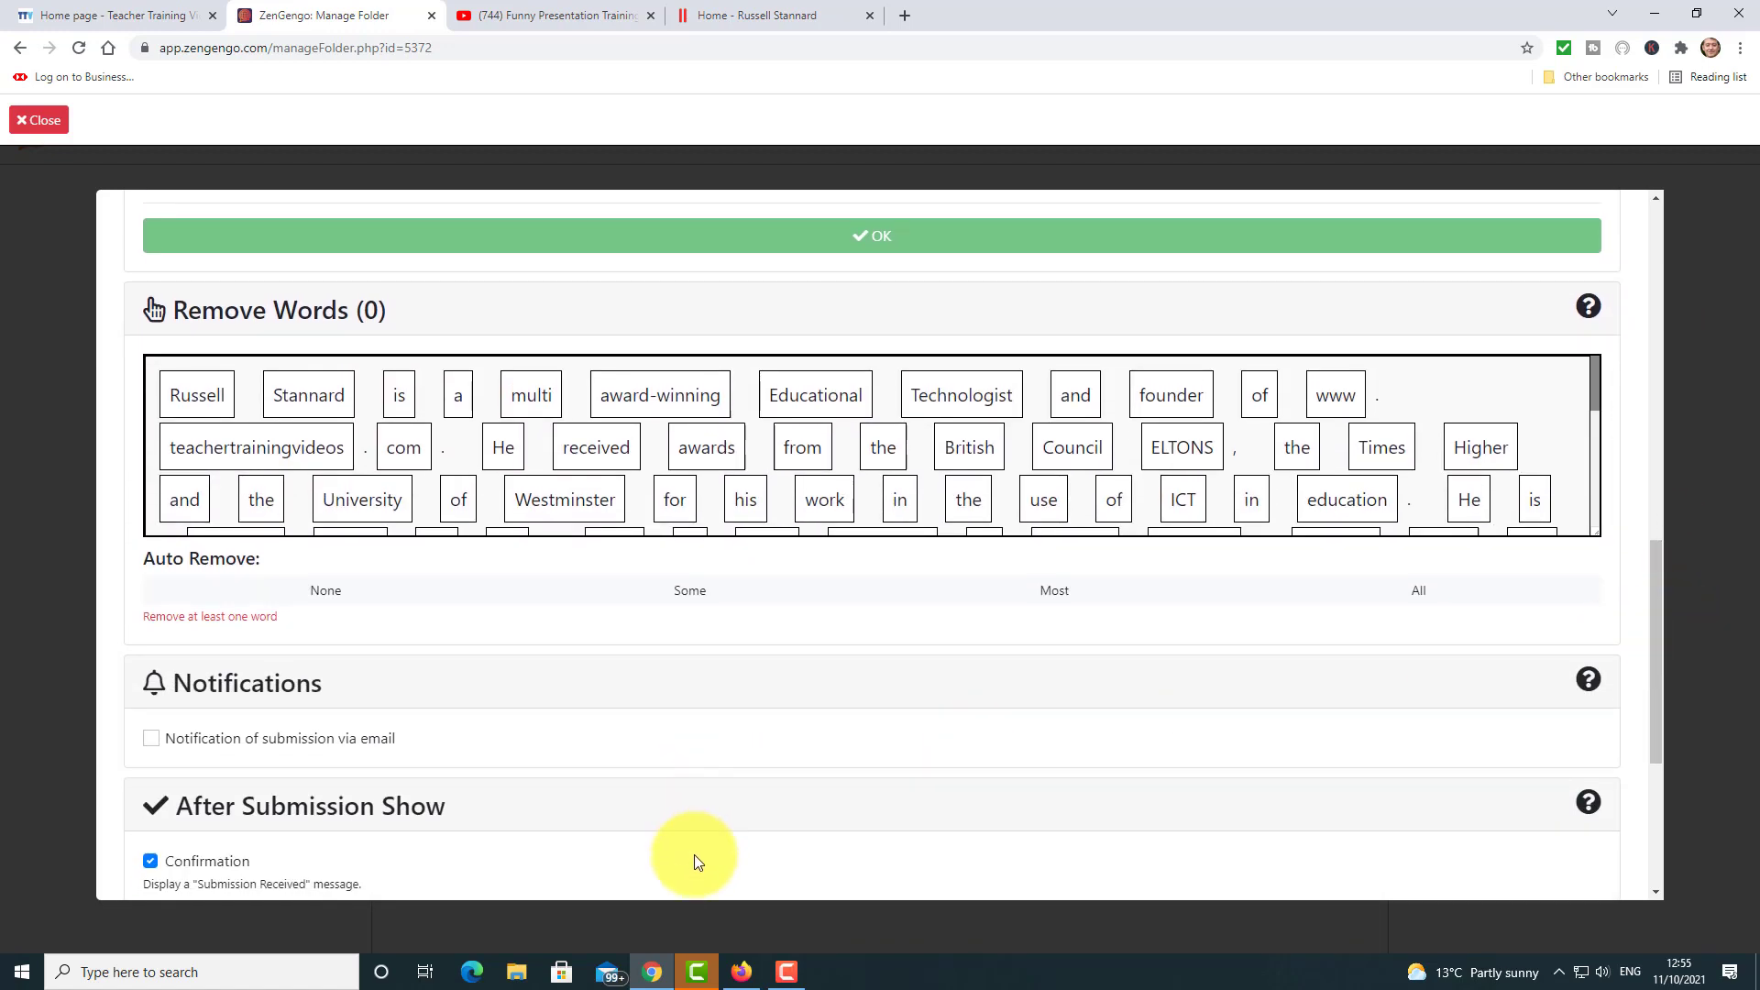
{"action": "left_click", "coordinate": [1173, 403]}
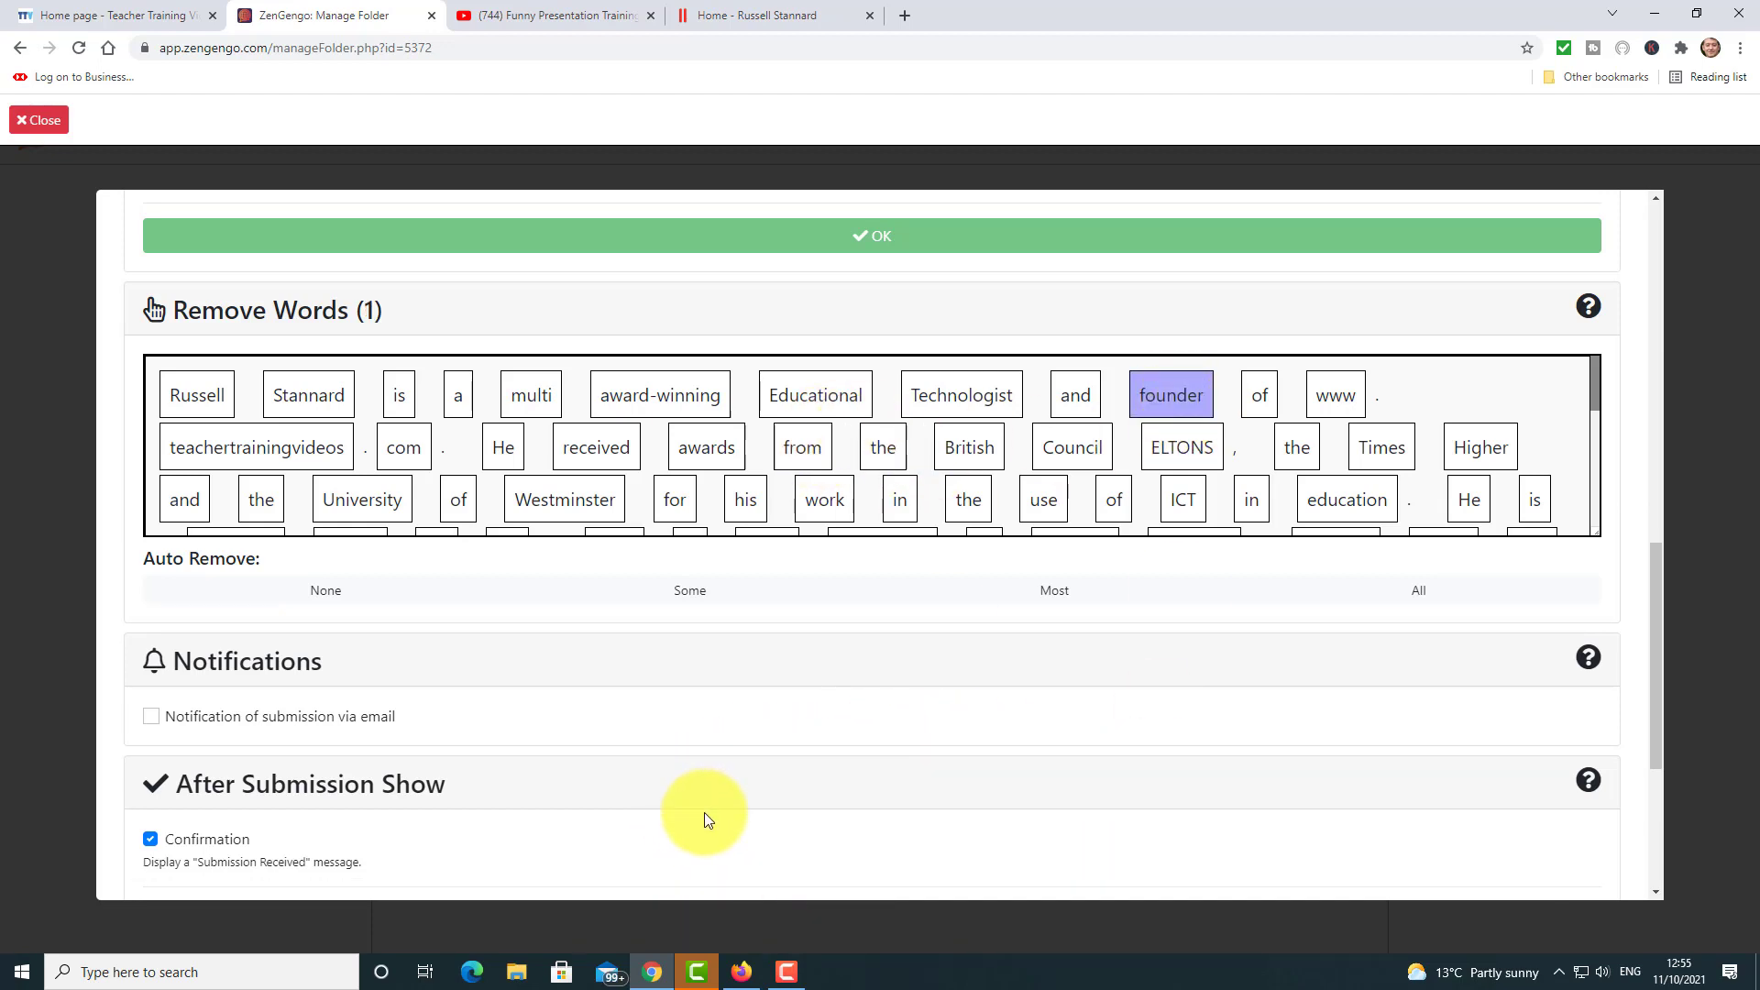
{"action": "left_click", "coordinate": [710, 449]}
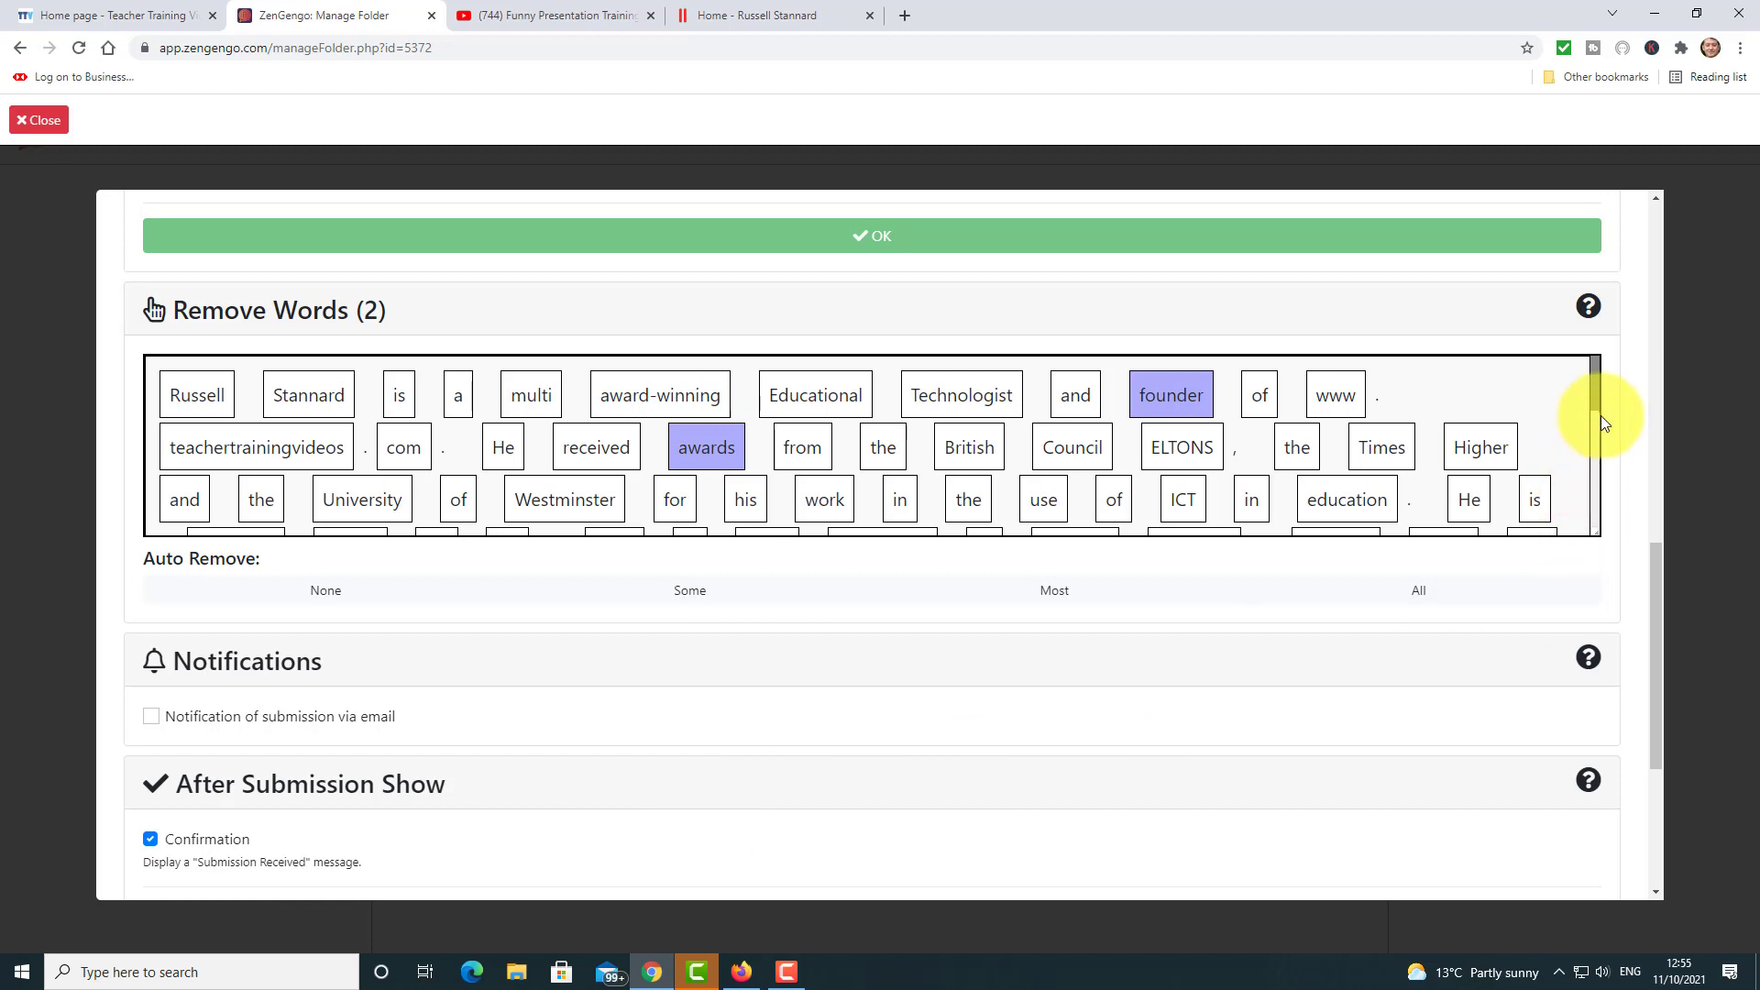
{"action": "left_click_drag", "start_coordinate": [1597, 398], "coordinate": [1595, 493]}
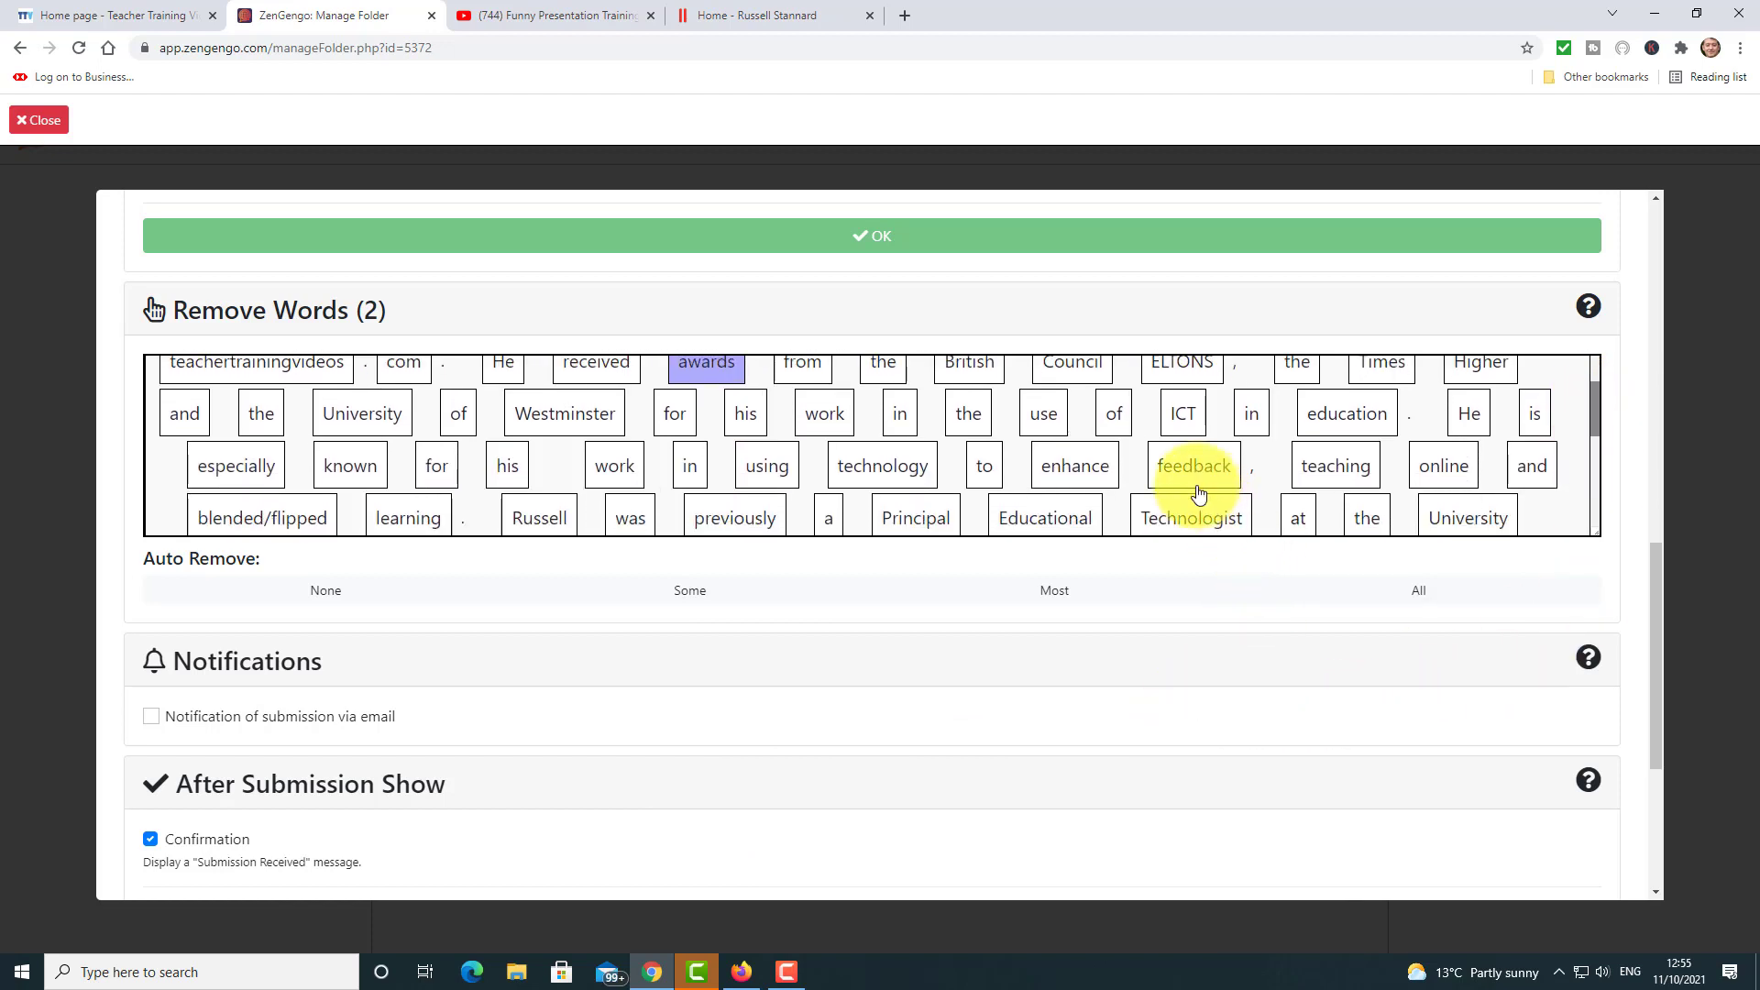
{"action": "left_click", "coordinate": [878, 469]}
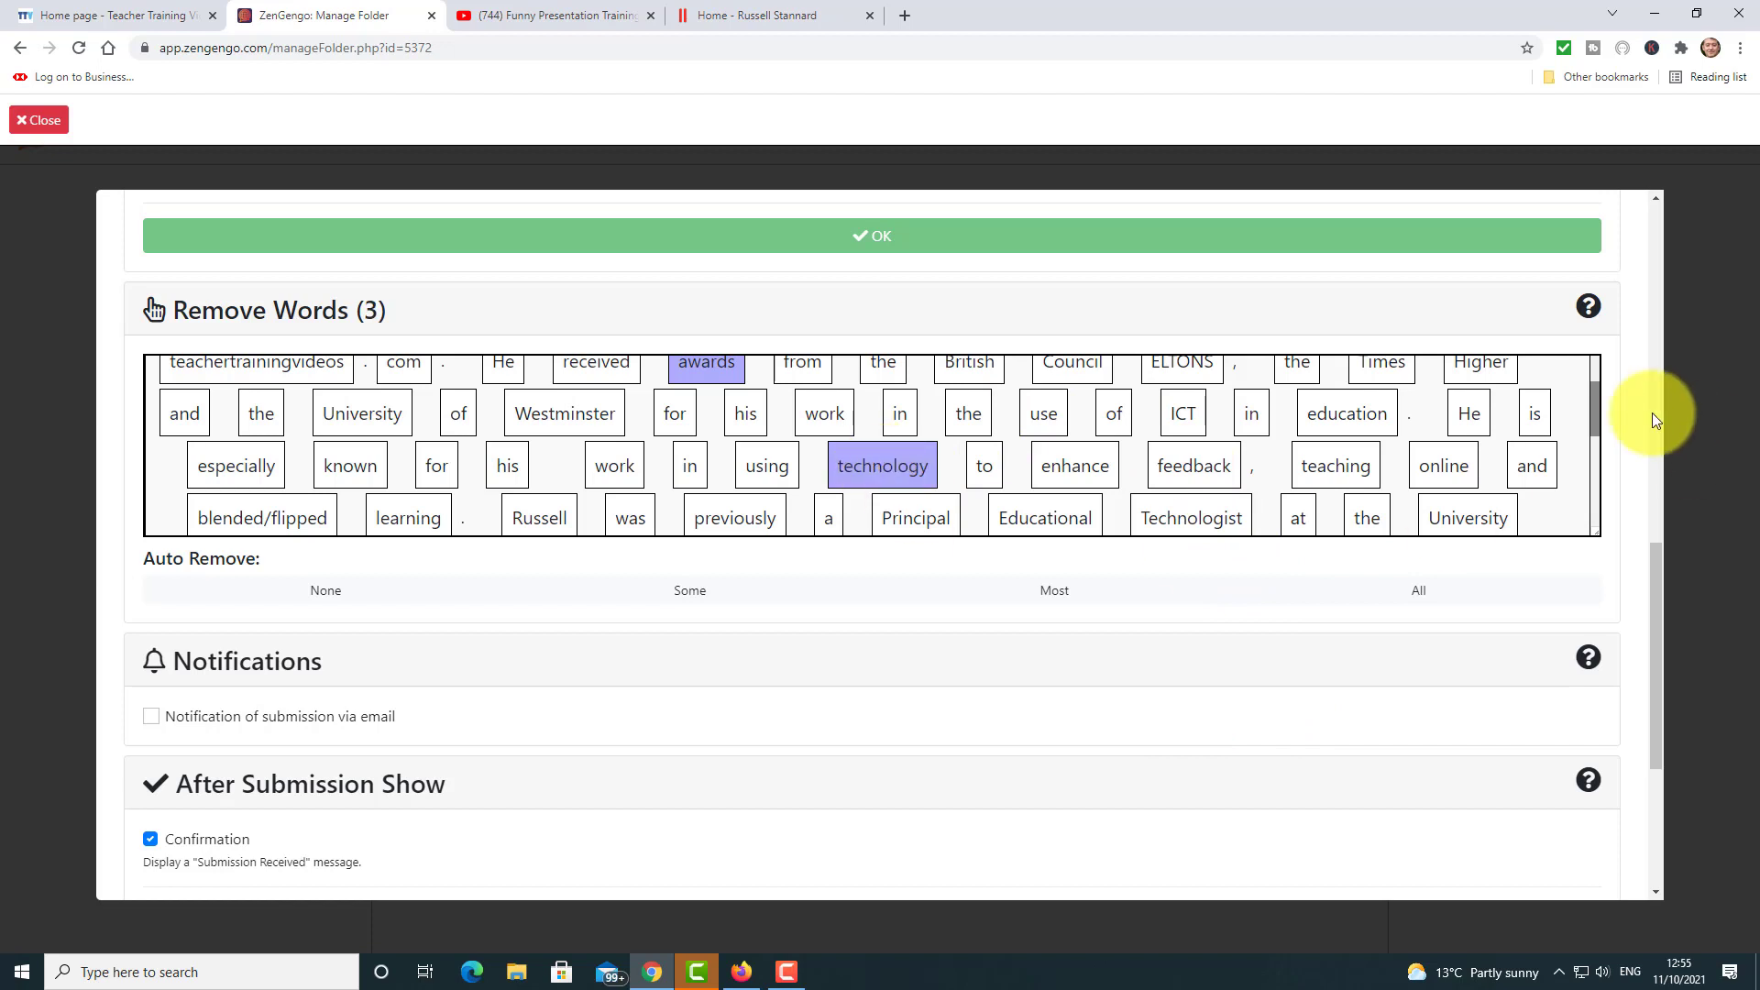
{"action": "scroll", "coordinate": [1592, 421], "scroll_direction": "down", "scroll_amount": 1}
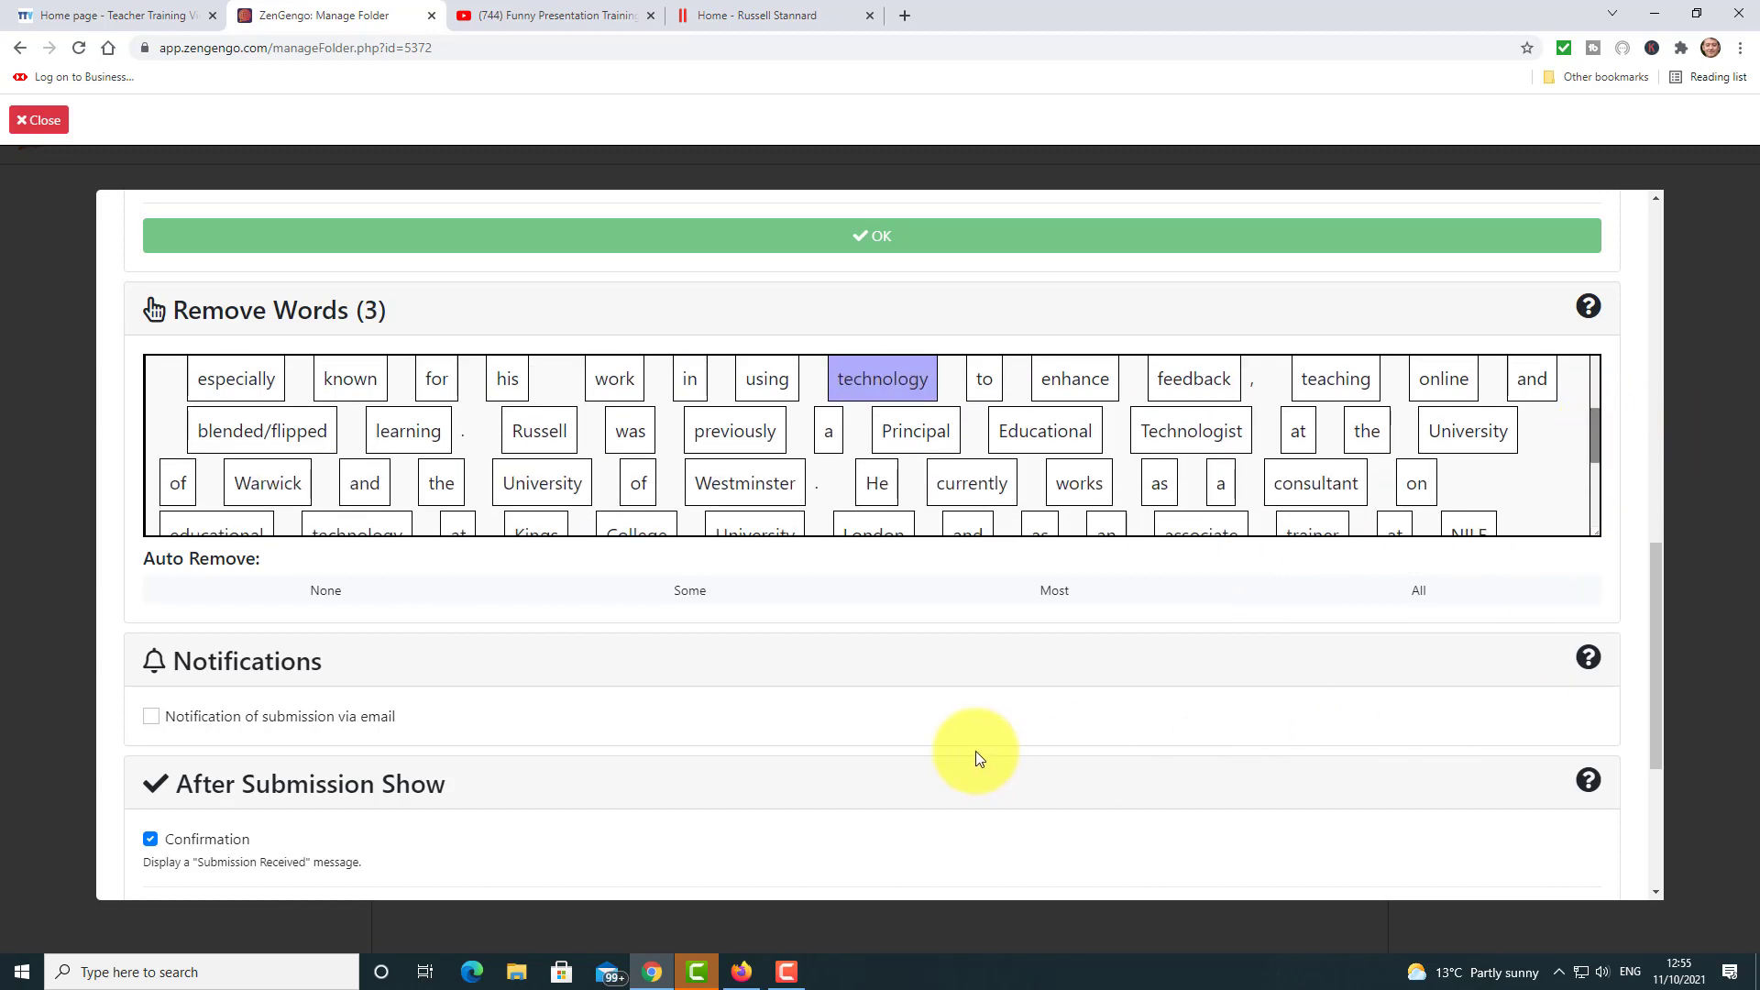
{"action": "left_click", "coordinate": [1450, 432]}
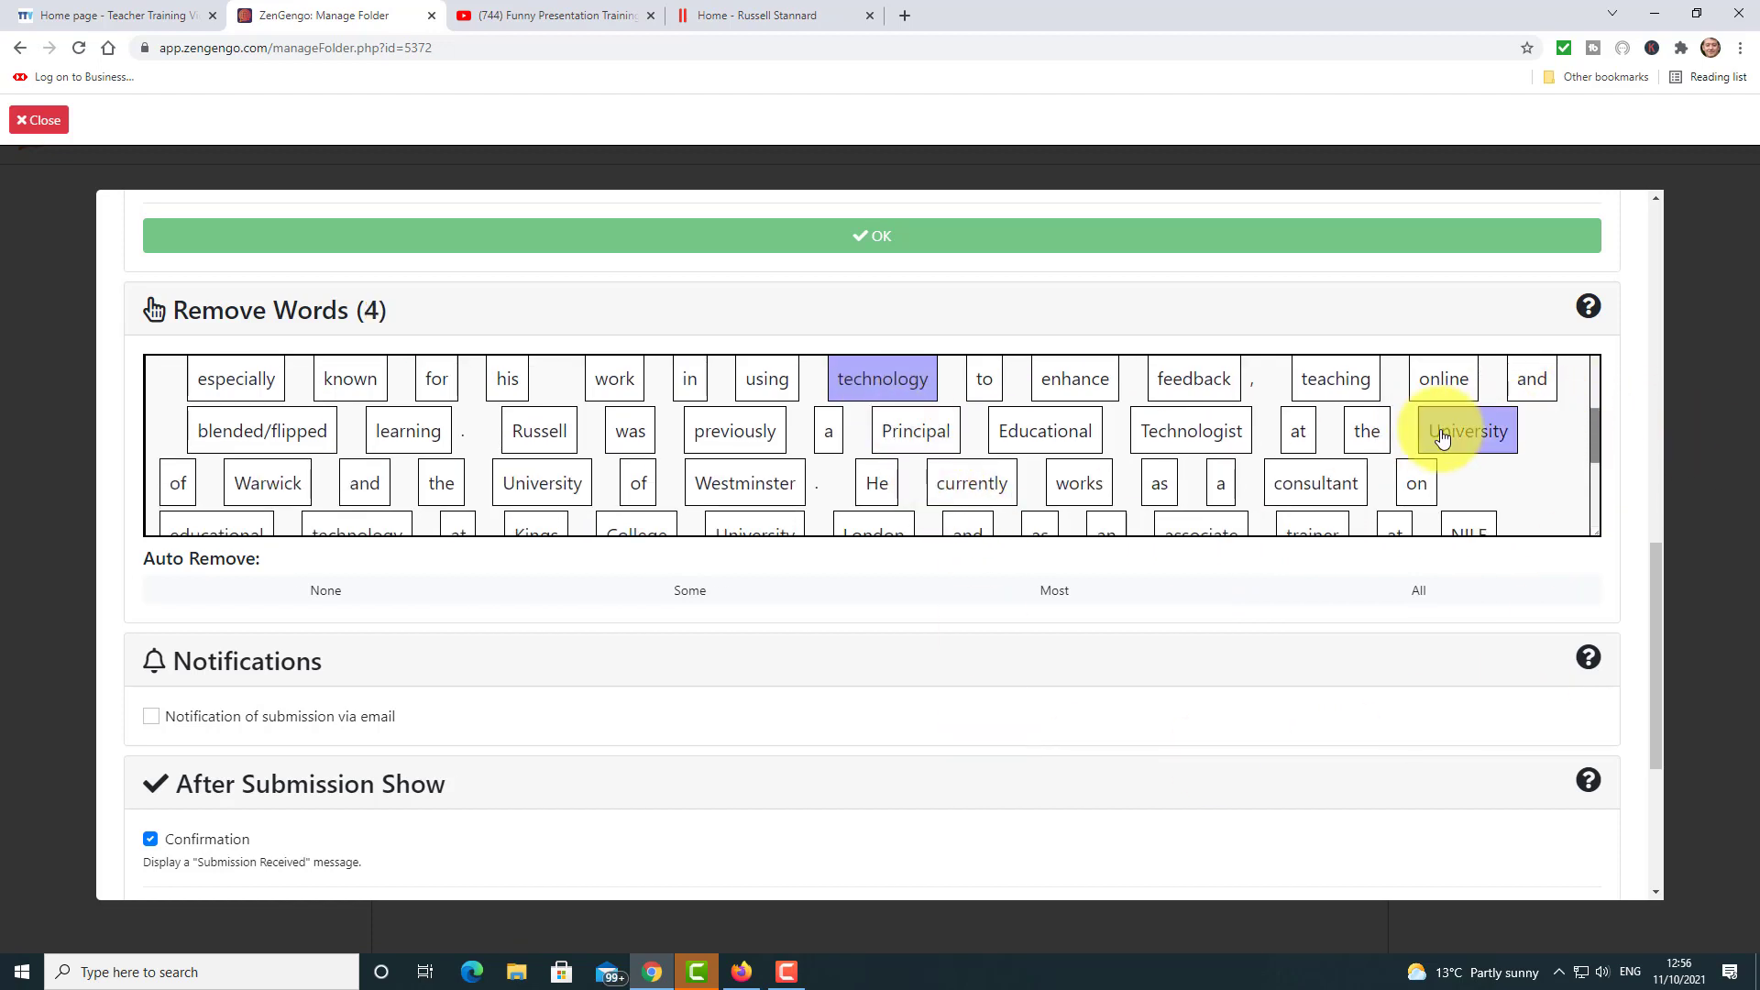
{"action": "left_click_drag", "start_coordinate": [1596, 436], "coordinate": [1592, 489]}
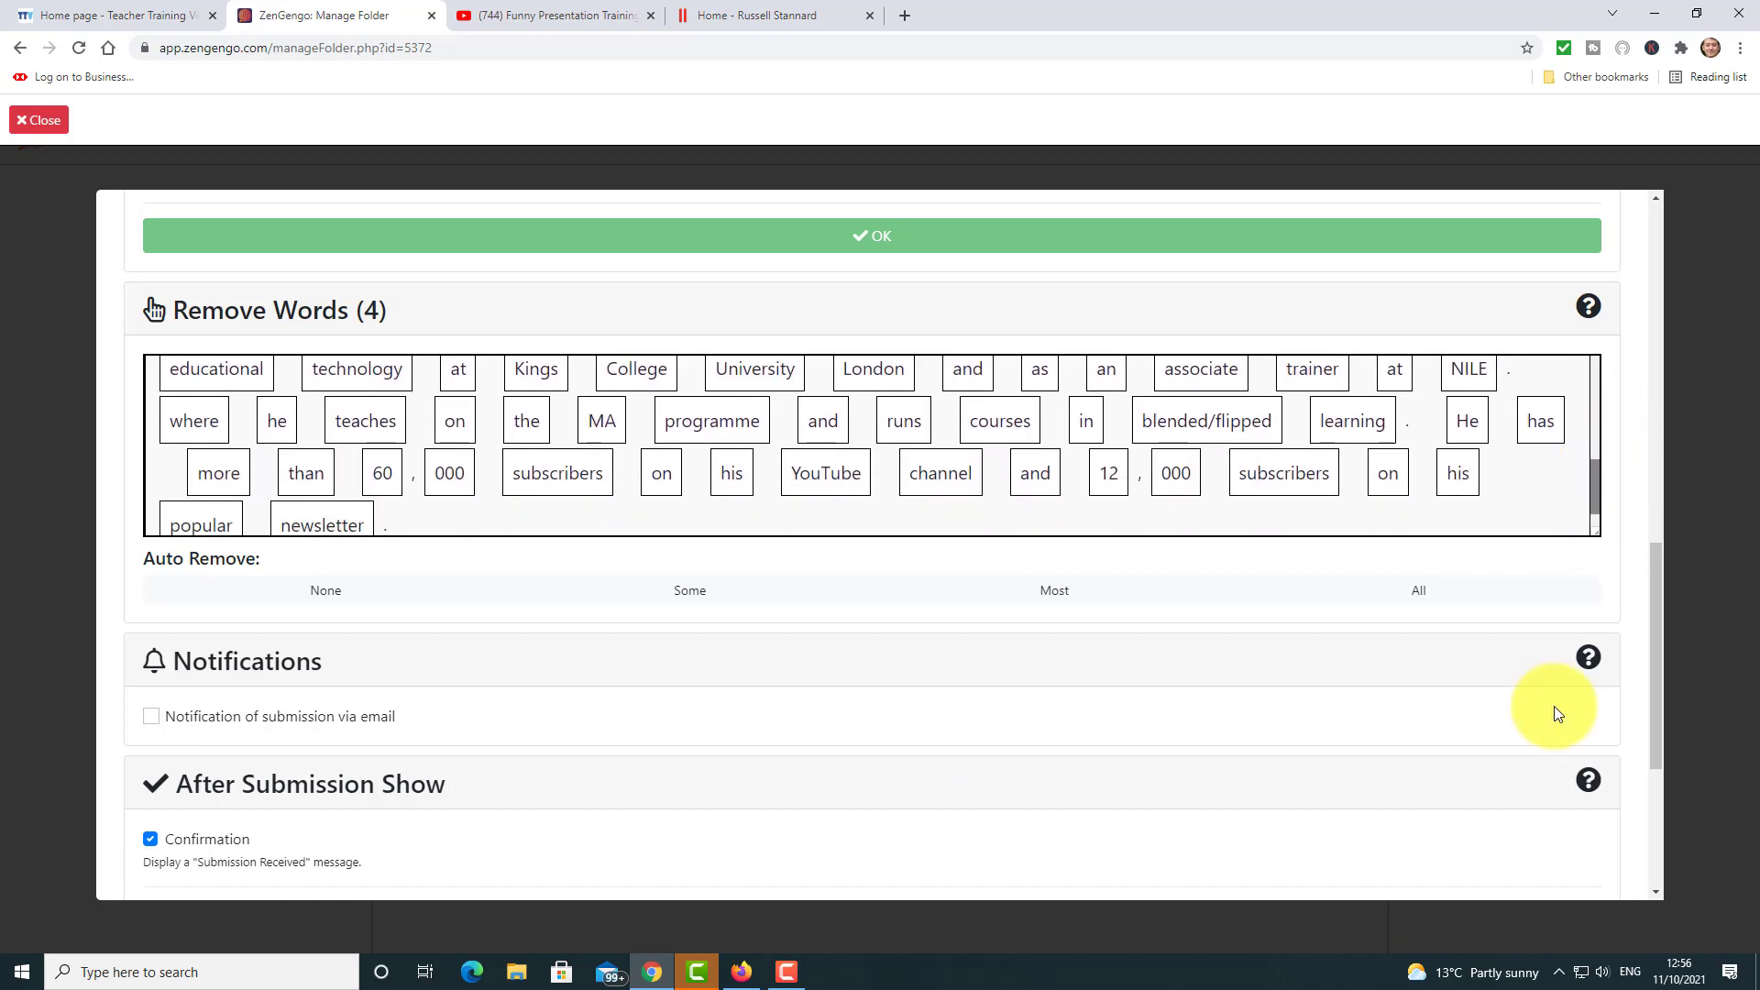
{"action": "left_click", "coordinate": [926, 495]}
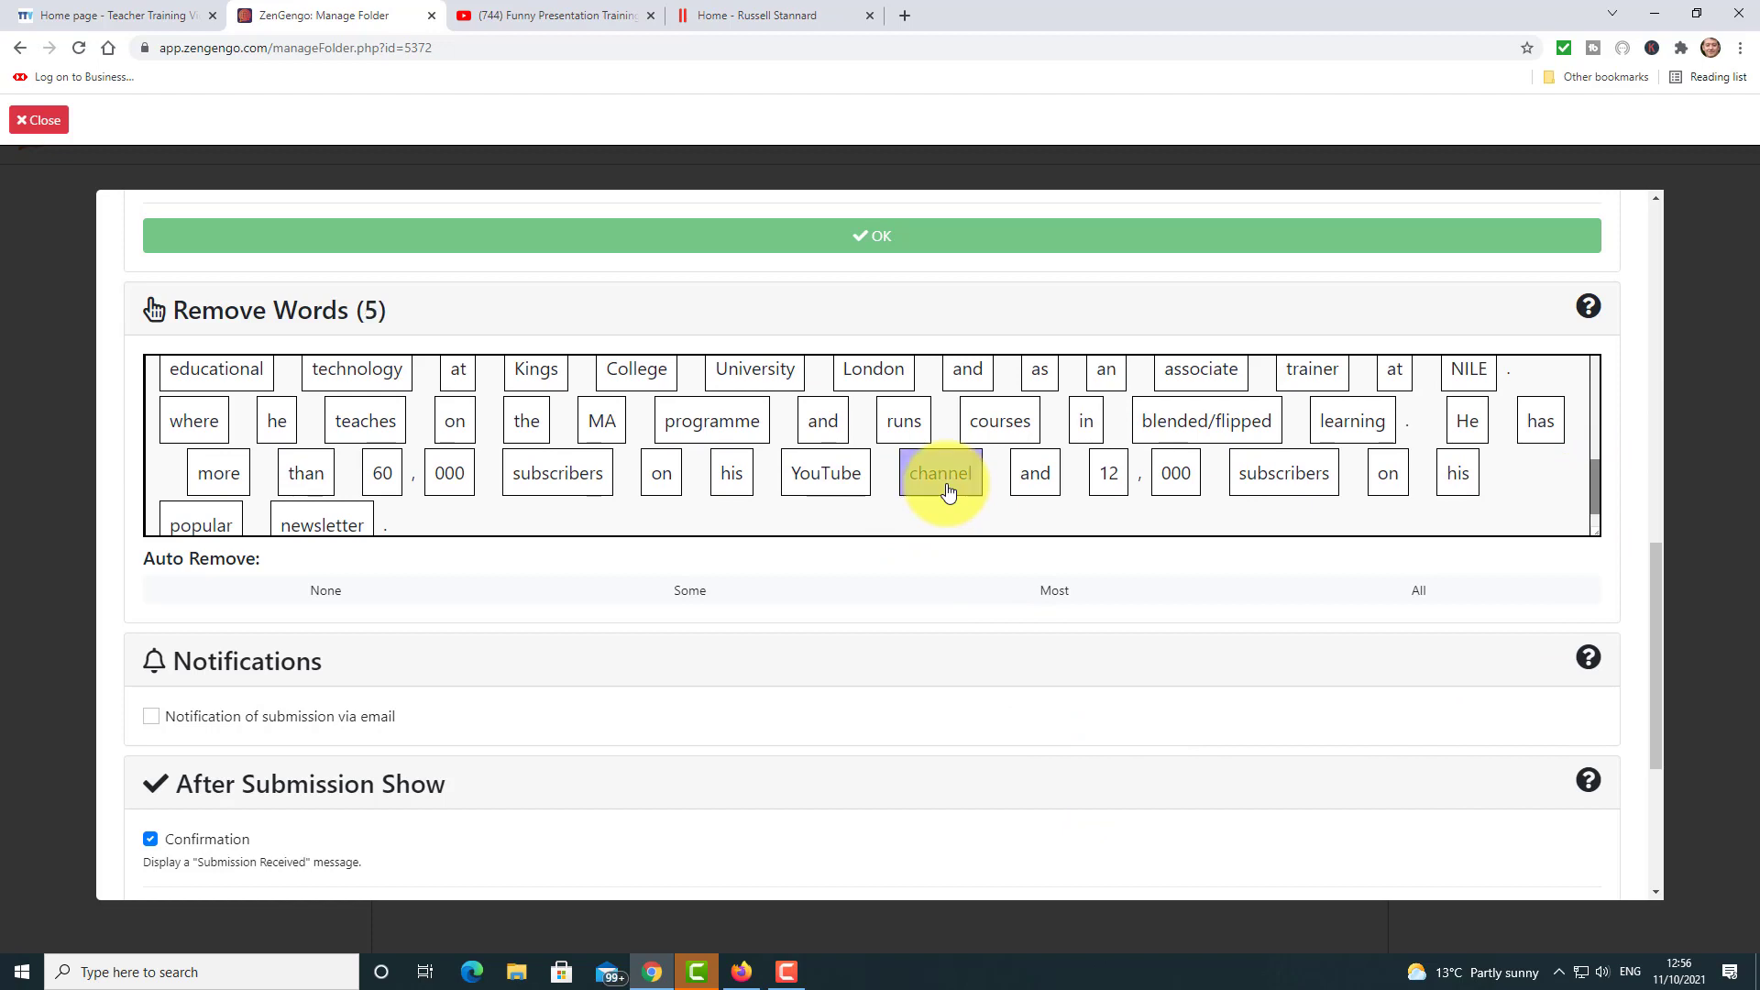
{"action": "left_click", "coordinate": [1280, 493]}
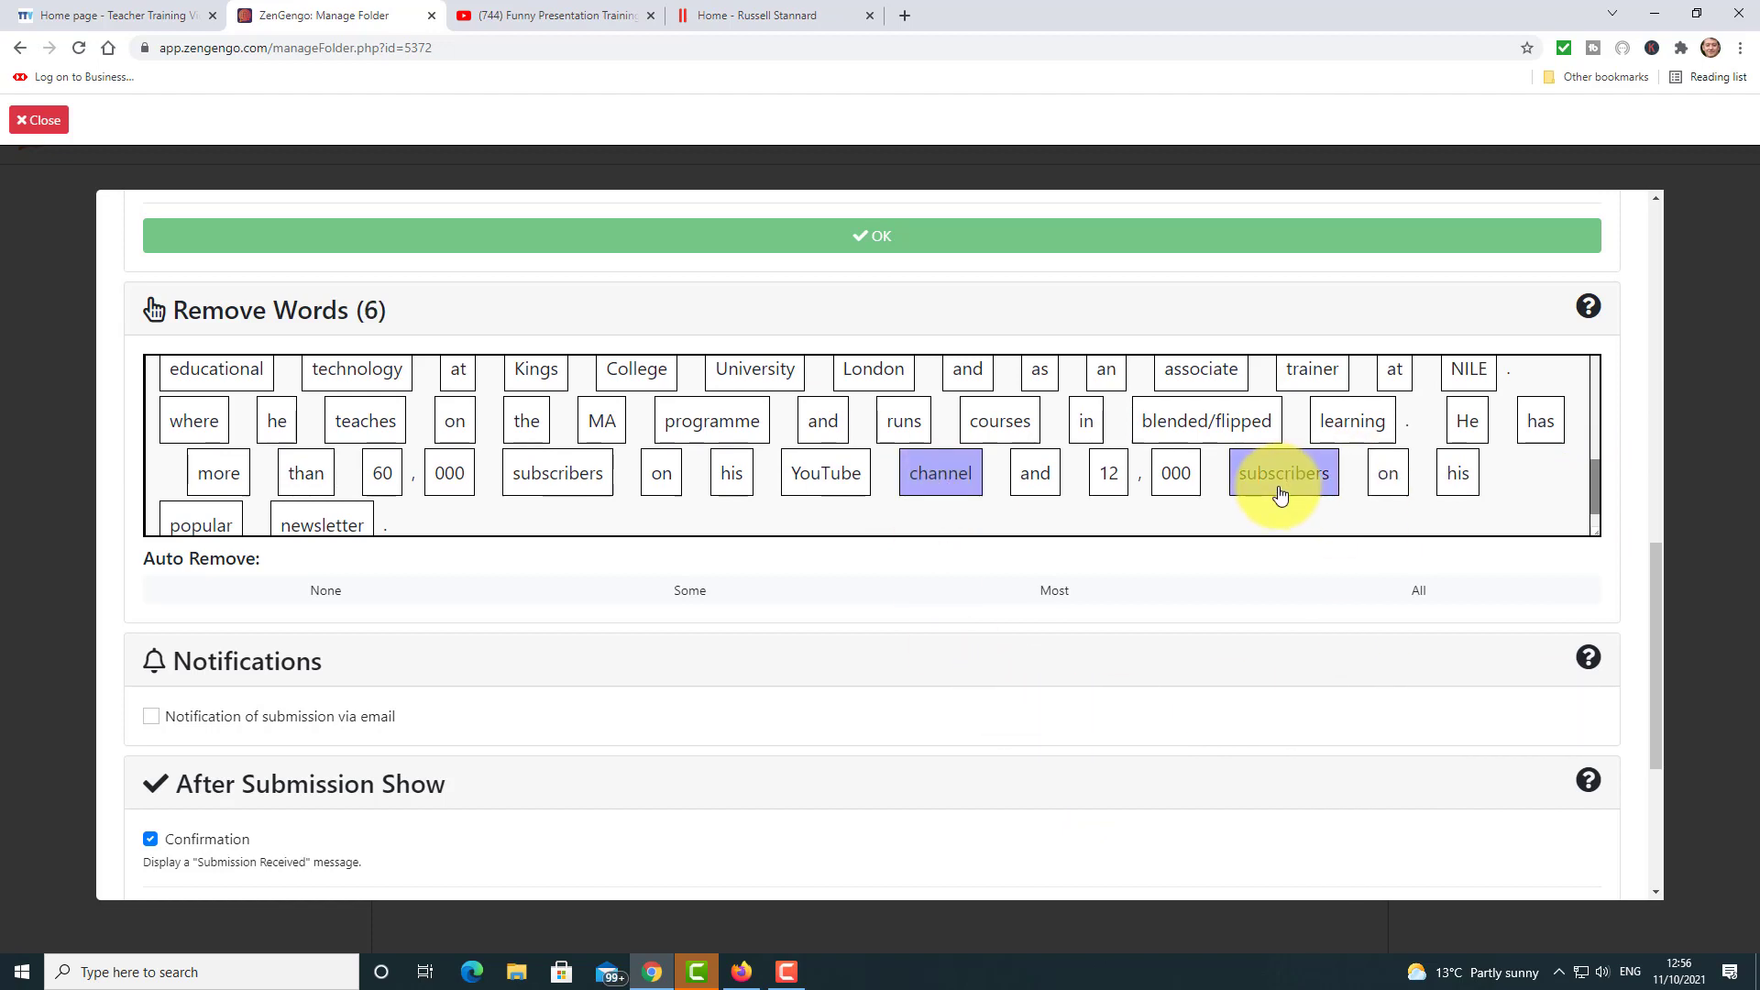
- Save the gap fill assignment with confirmation, score and feedback shown after submission, and copy its student link
{"action": "left_click_drag", "start_coordinate": [1653, 566], "coordinate": [1654, 698]}
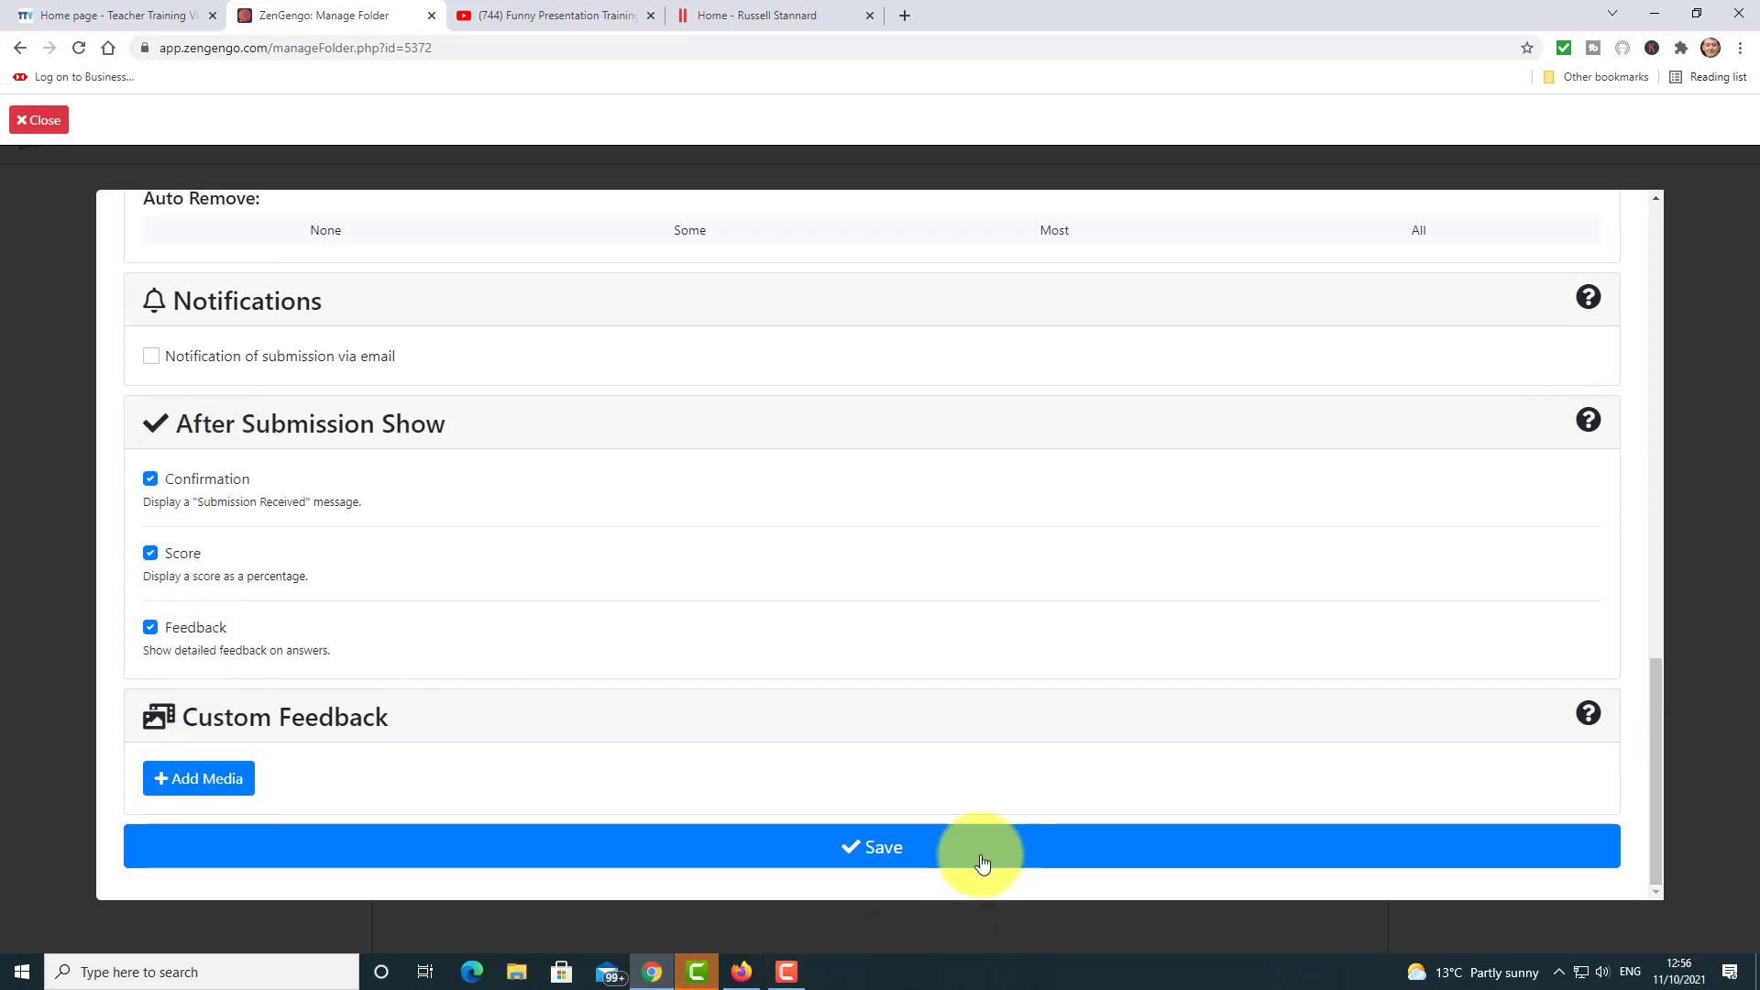
{"action": "left_click", "coordinate": [896, 849]}
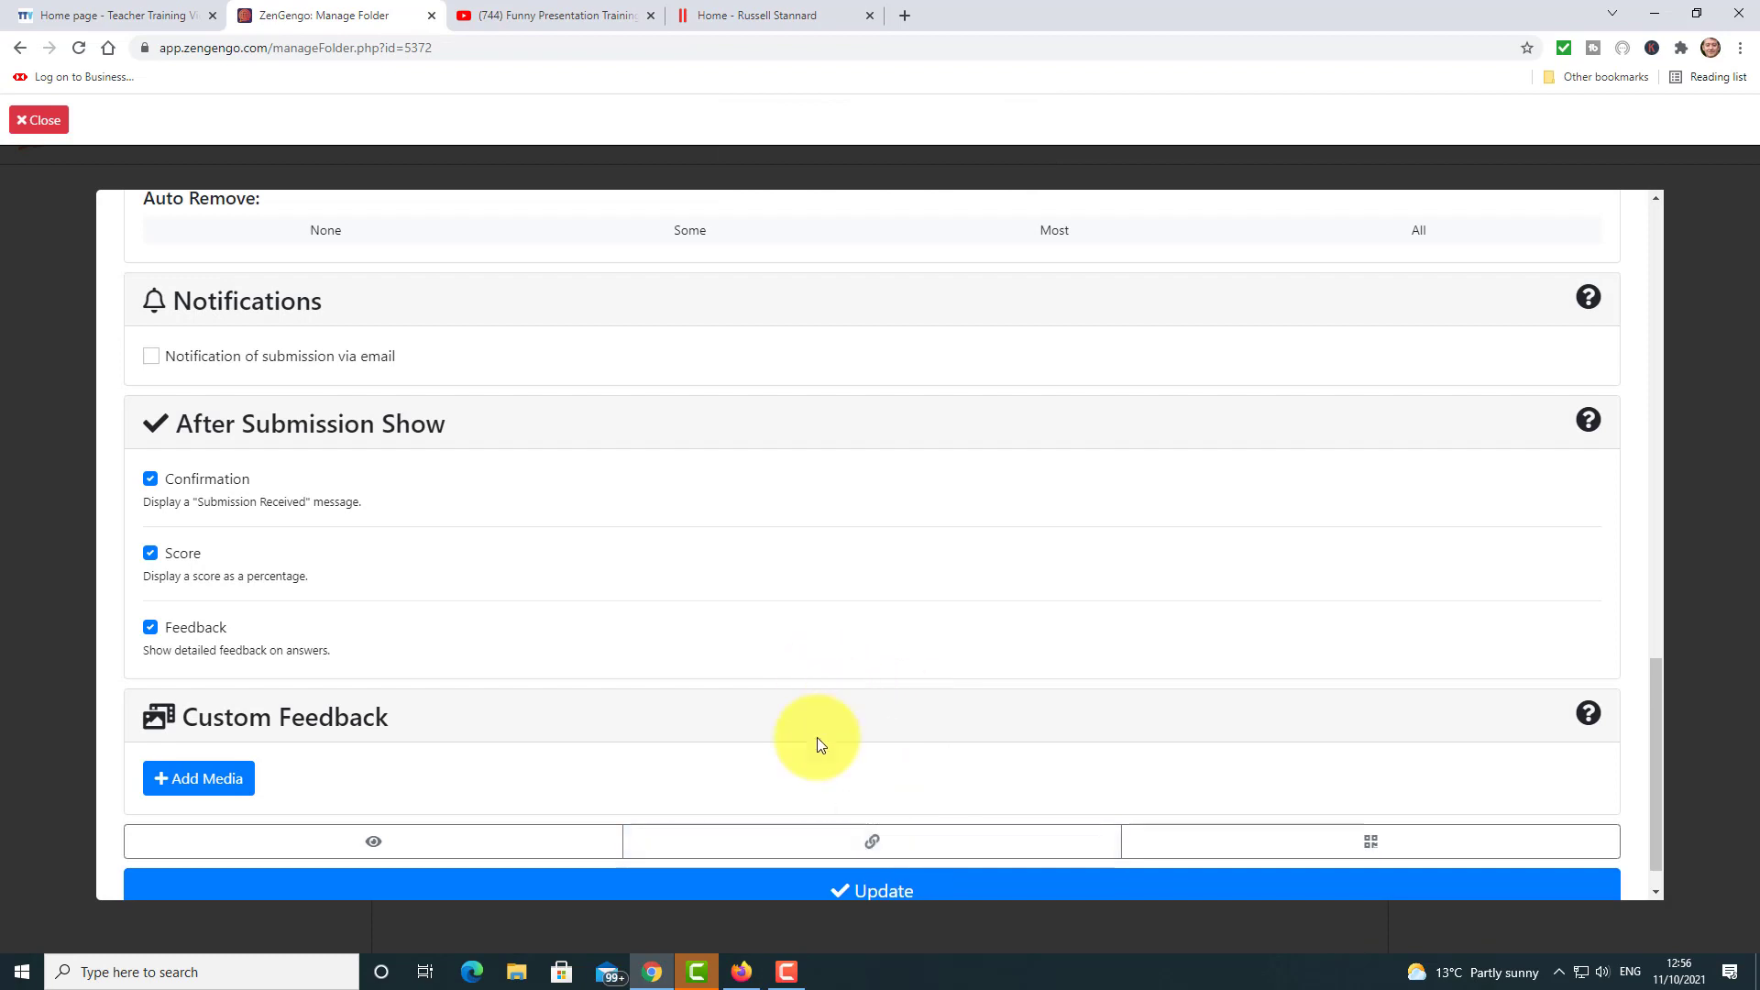
{"action": "left_click", "coordinate": [898, 846]}
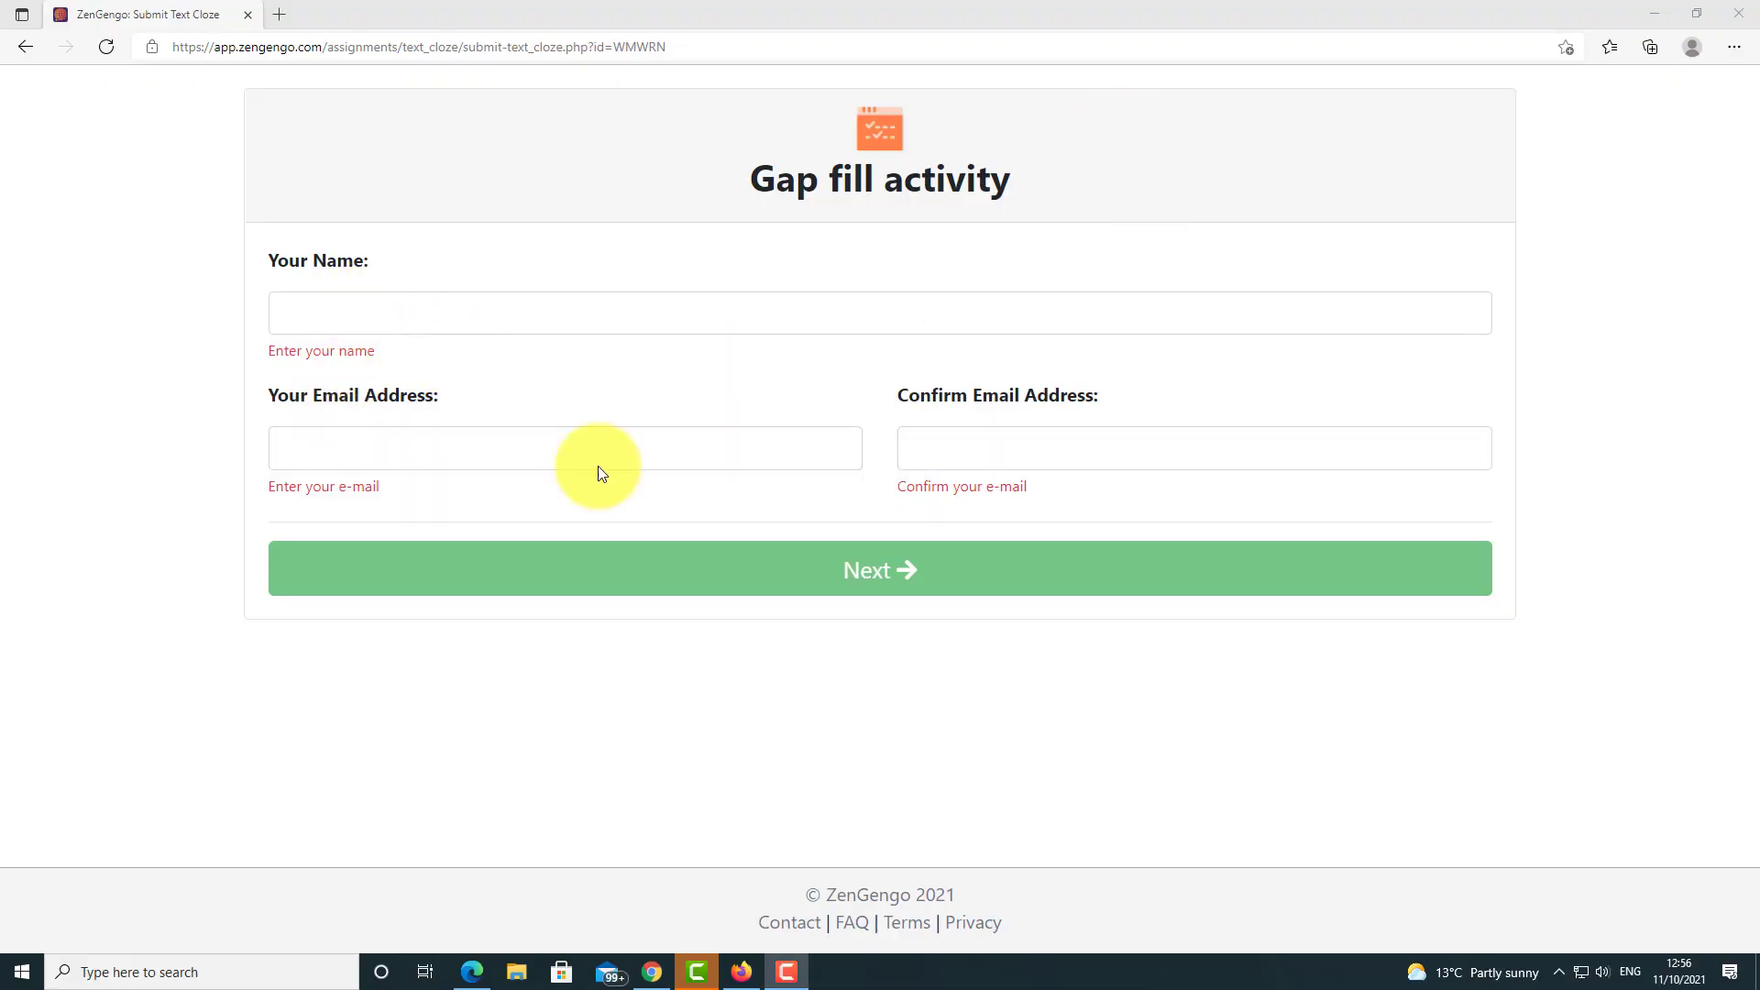
- Enter the gap fill activity as a student and complete its first three gaps with founder, awards and technology
{"action": "left_click", "coordinate": [377, 298]}
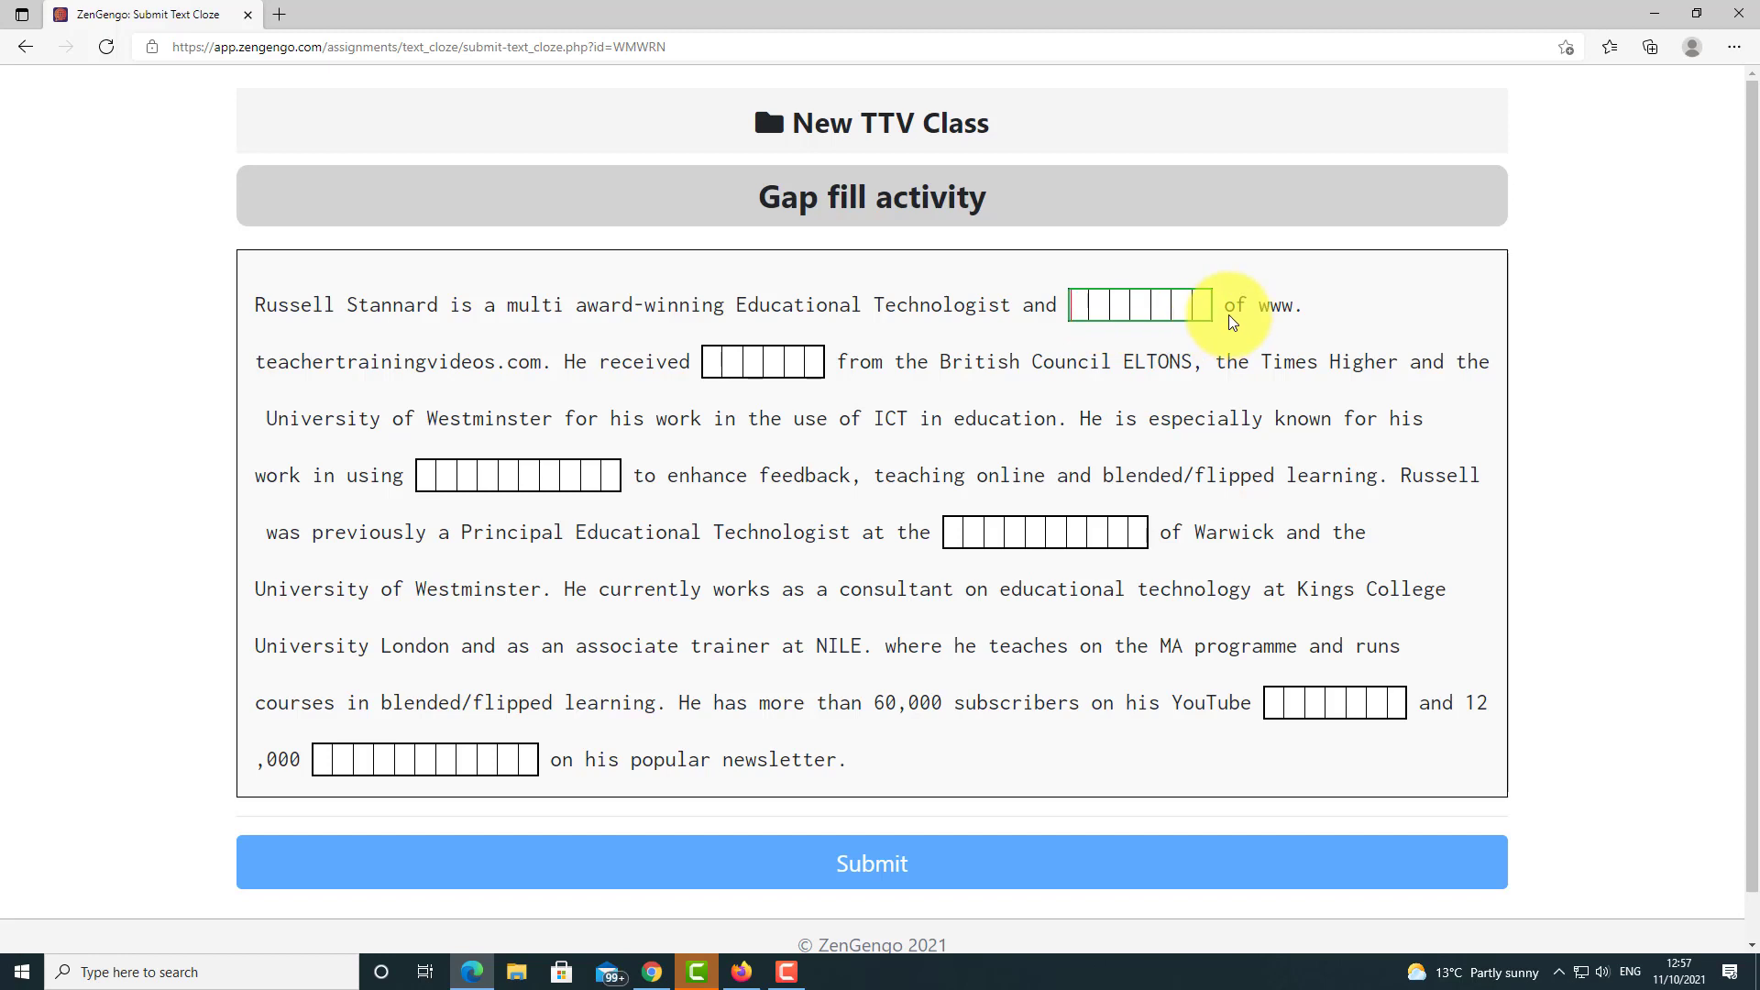
{"action": "type", "text": "founder"}
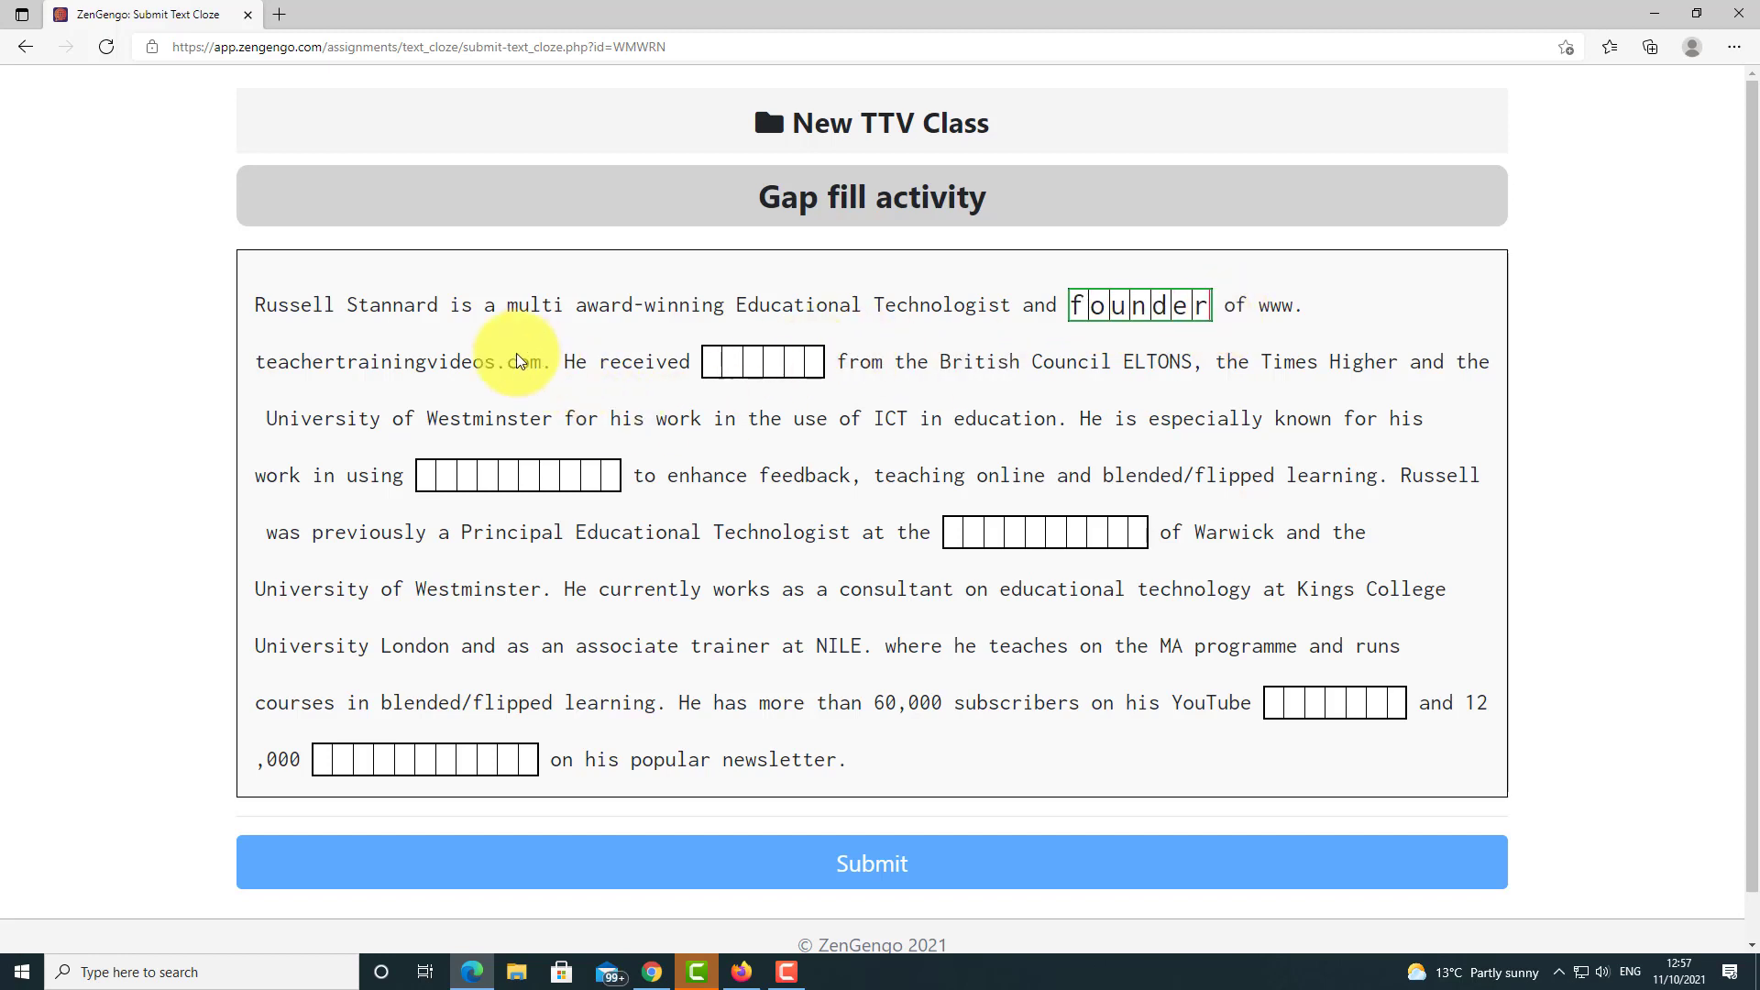
{"action": "left_click", "coordinate": [713, 365]}
{"action": "type", "text": "a"}
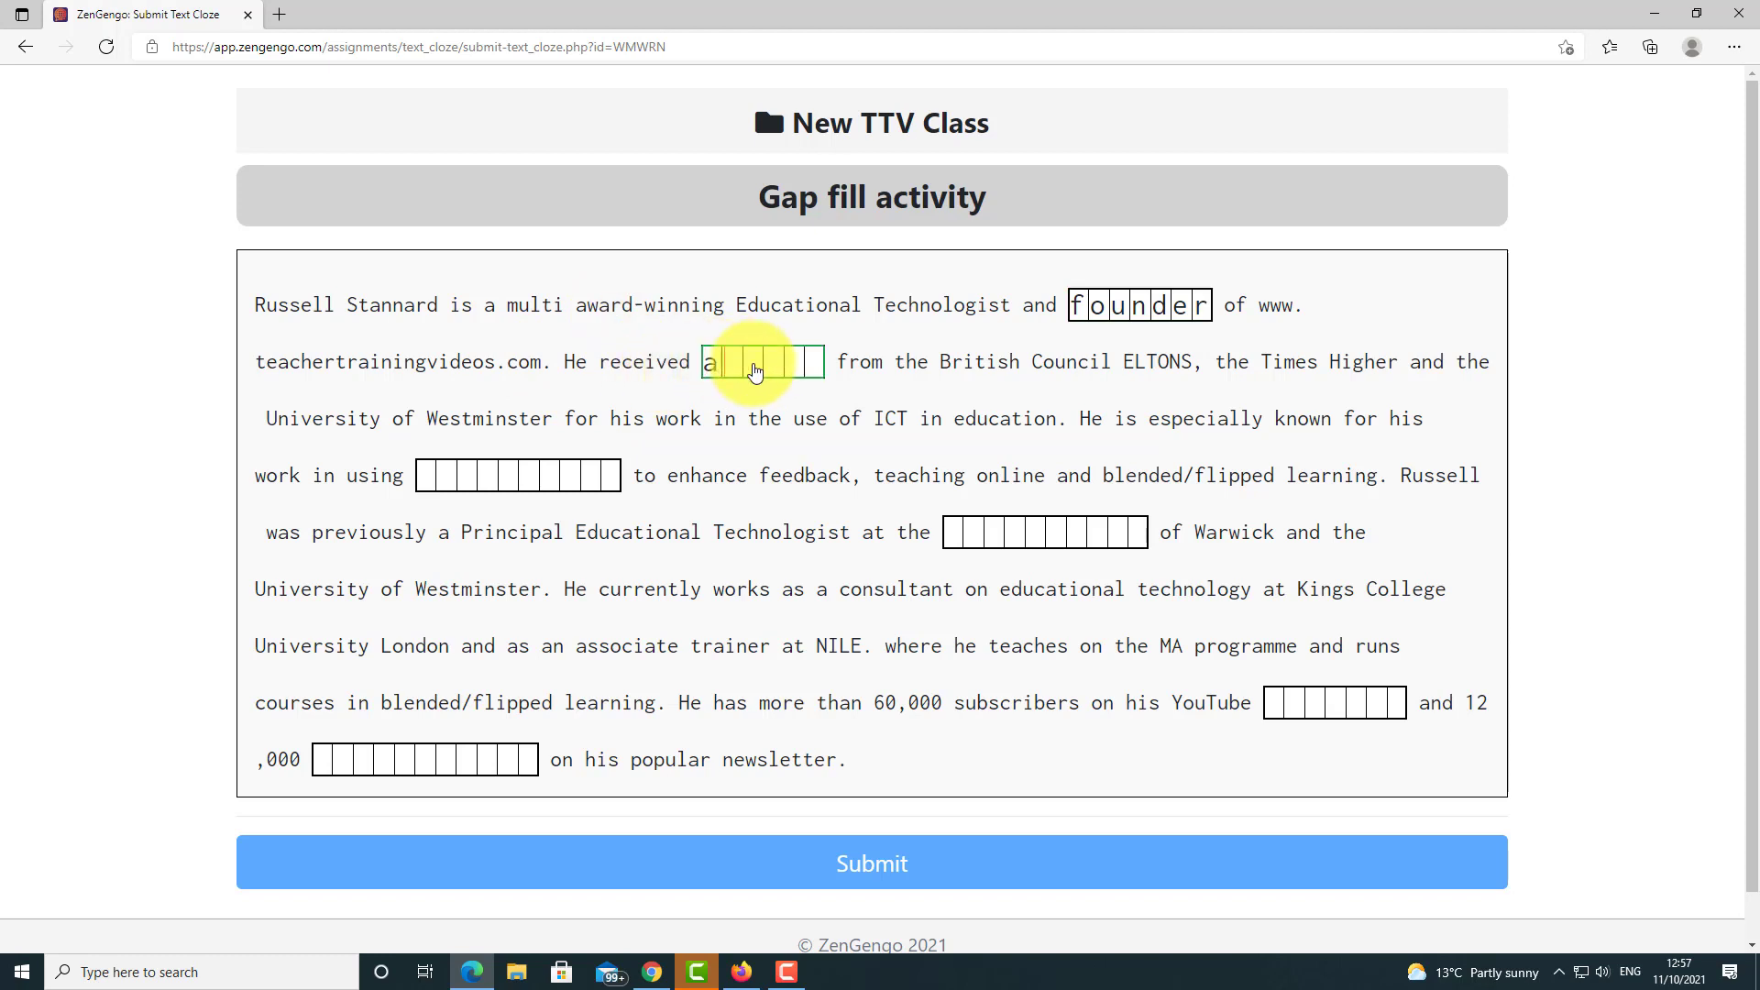
{"action": "type", "text": "wards"}
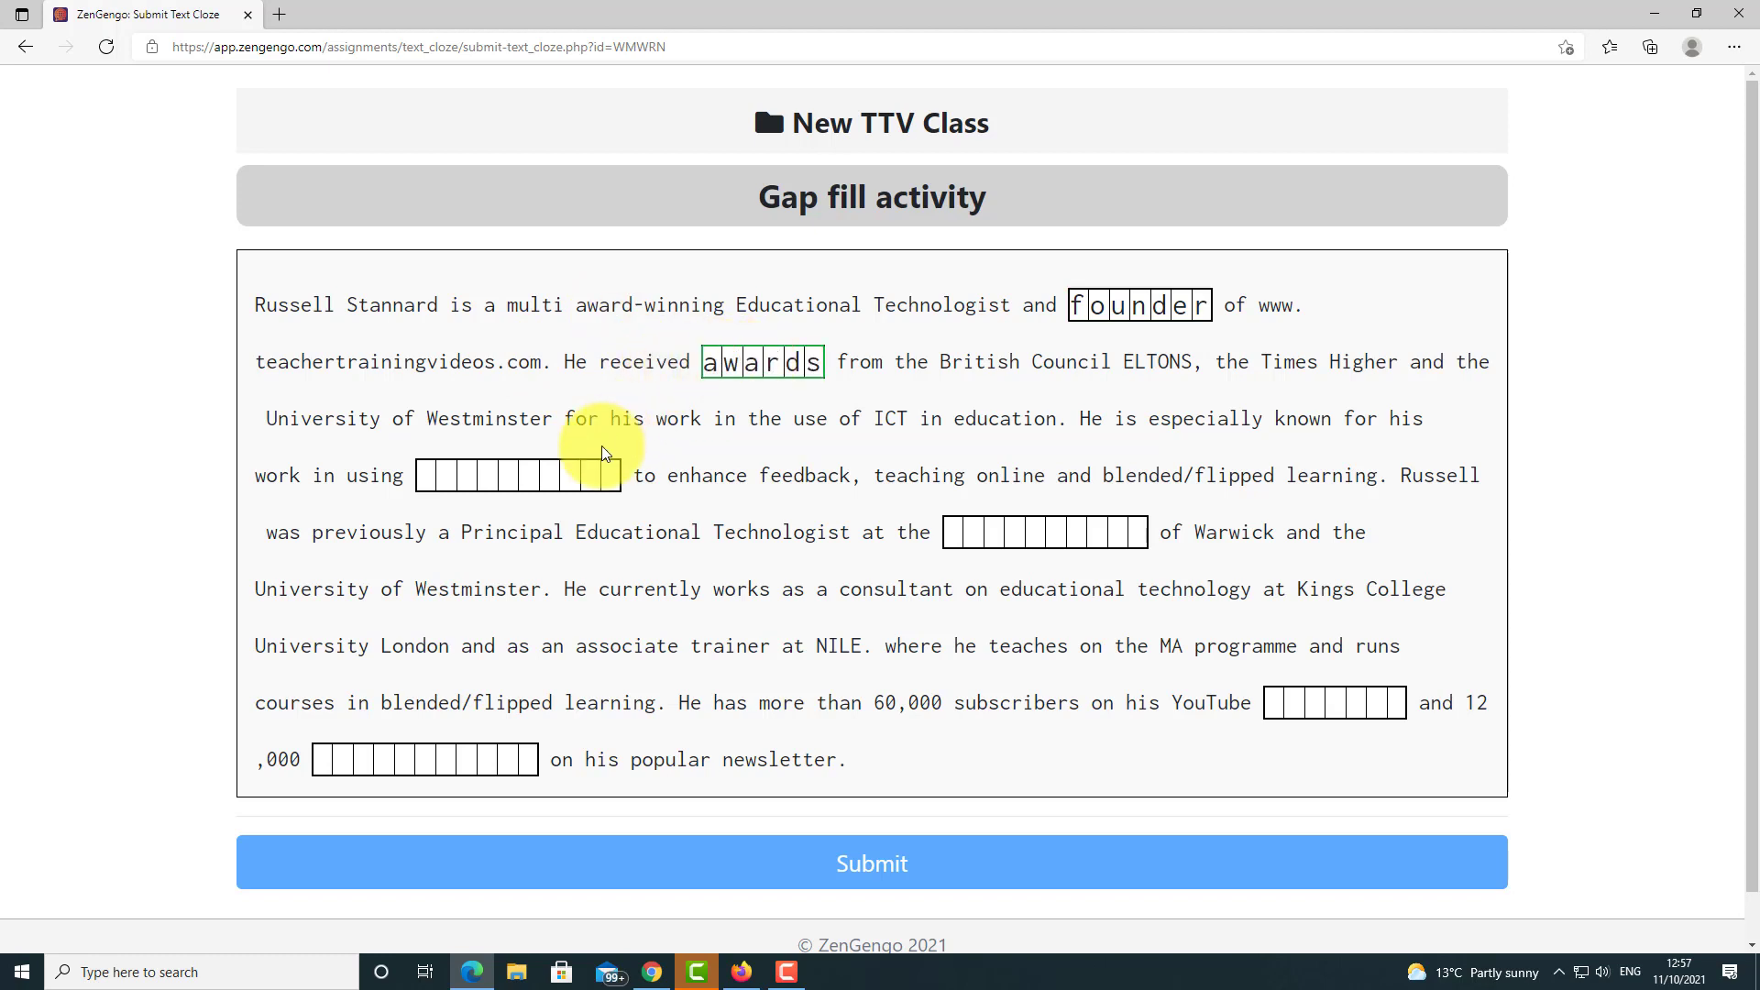
{"action": "left_click", "coordinate": [569, 479]}
{"action": "type", "text": "tech"}
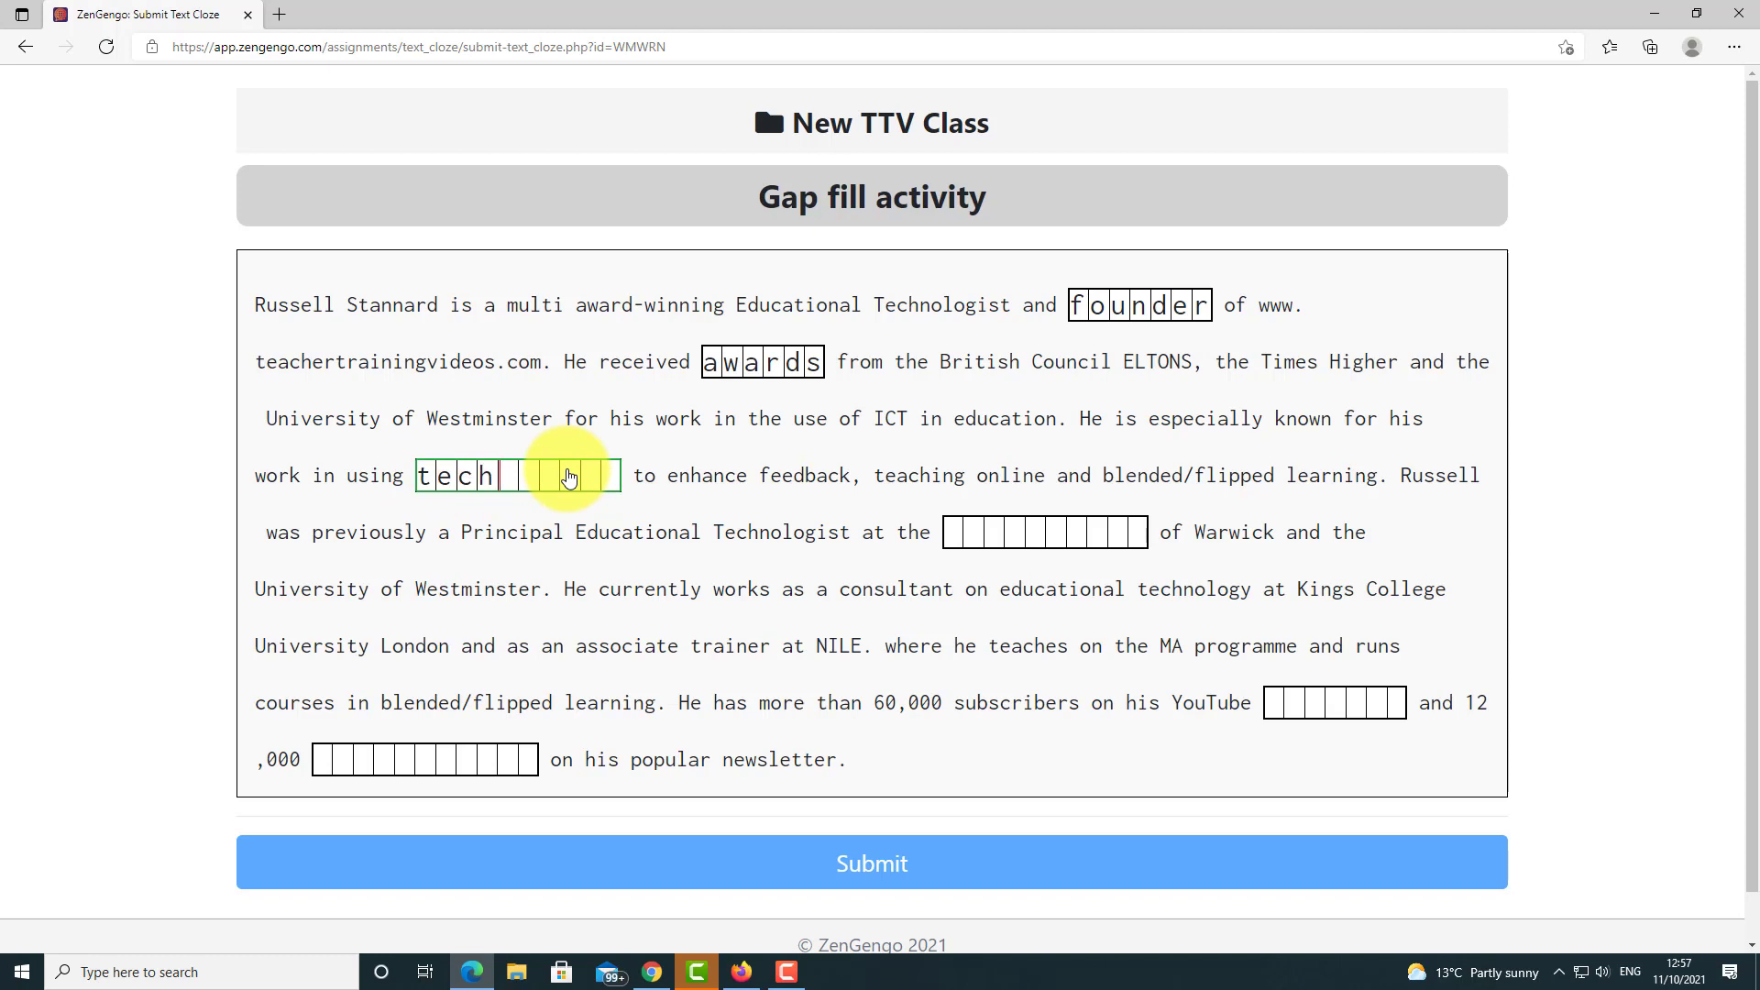
{"action": "type", "text": "nology"}
- Complete the last three gaps of the text with University, channel and subscribers
{"action": "left_click", "coordinate": [951, 540]}
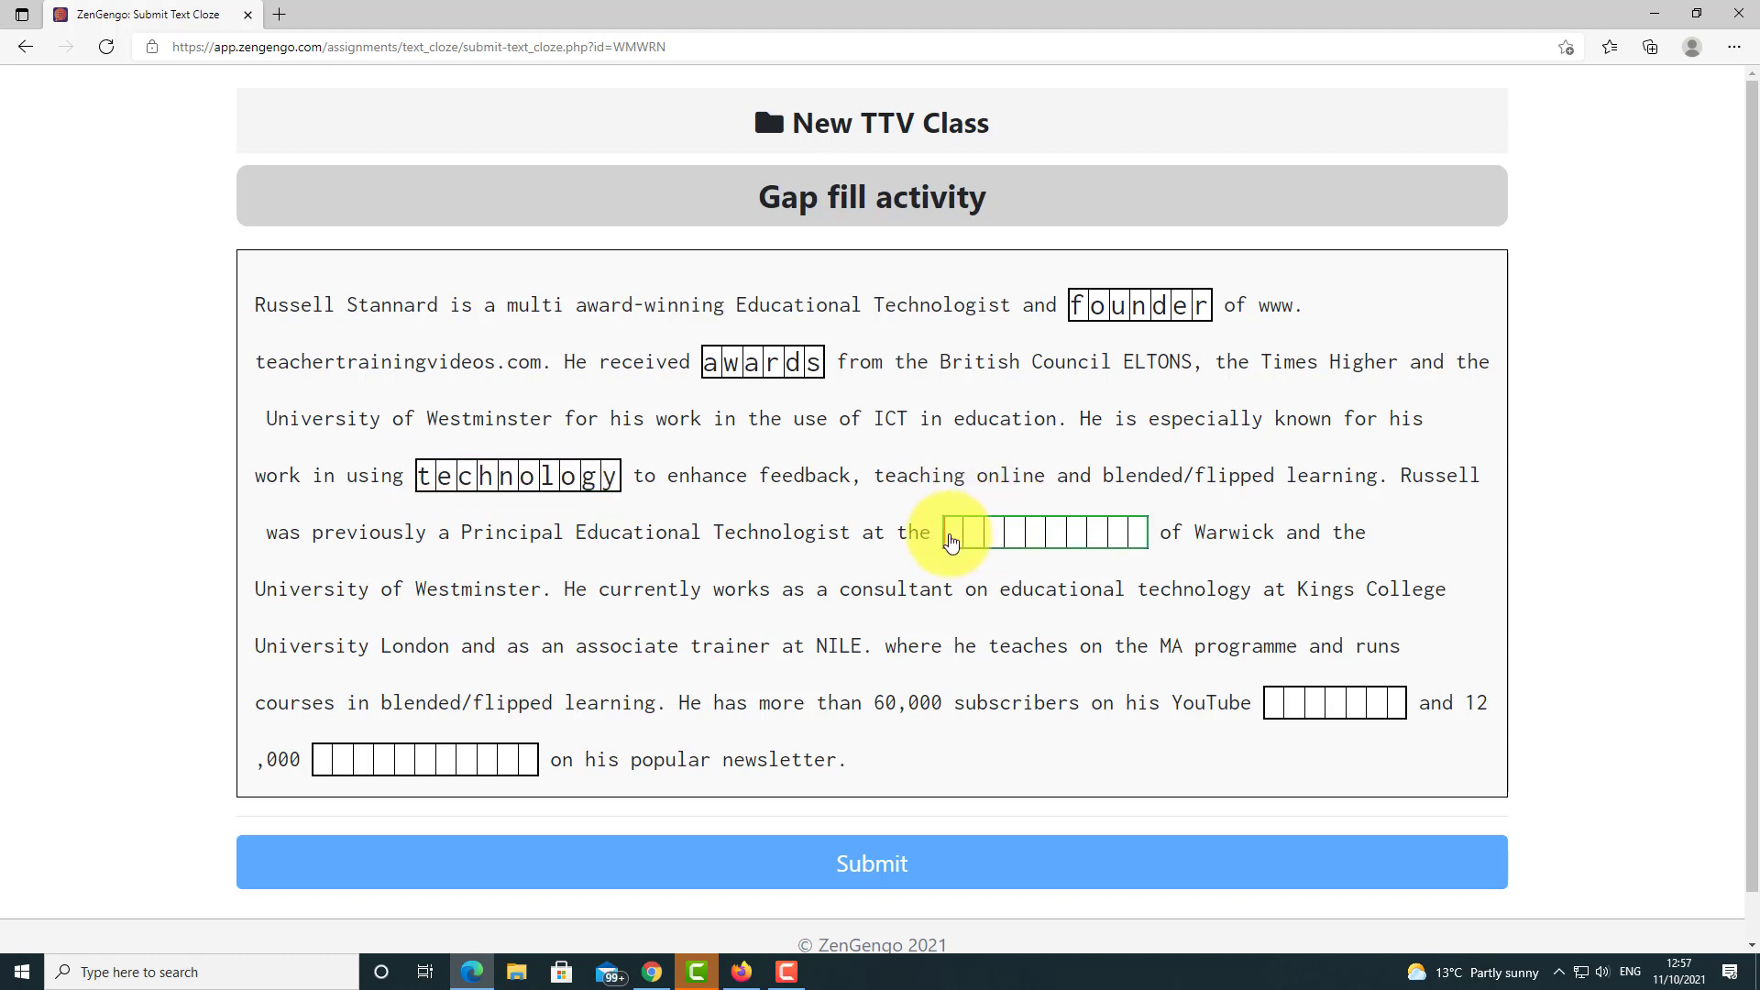
{"action": "type", "text": "University"}
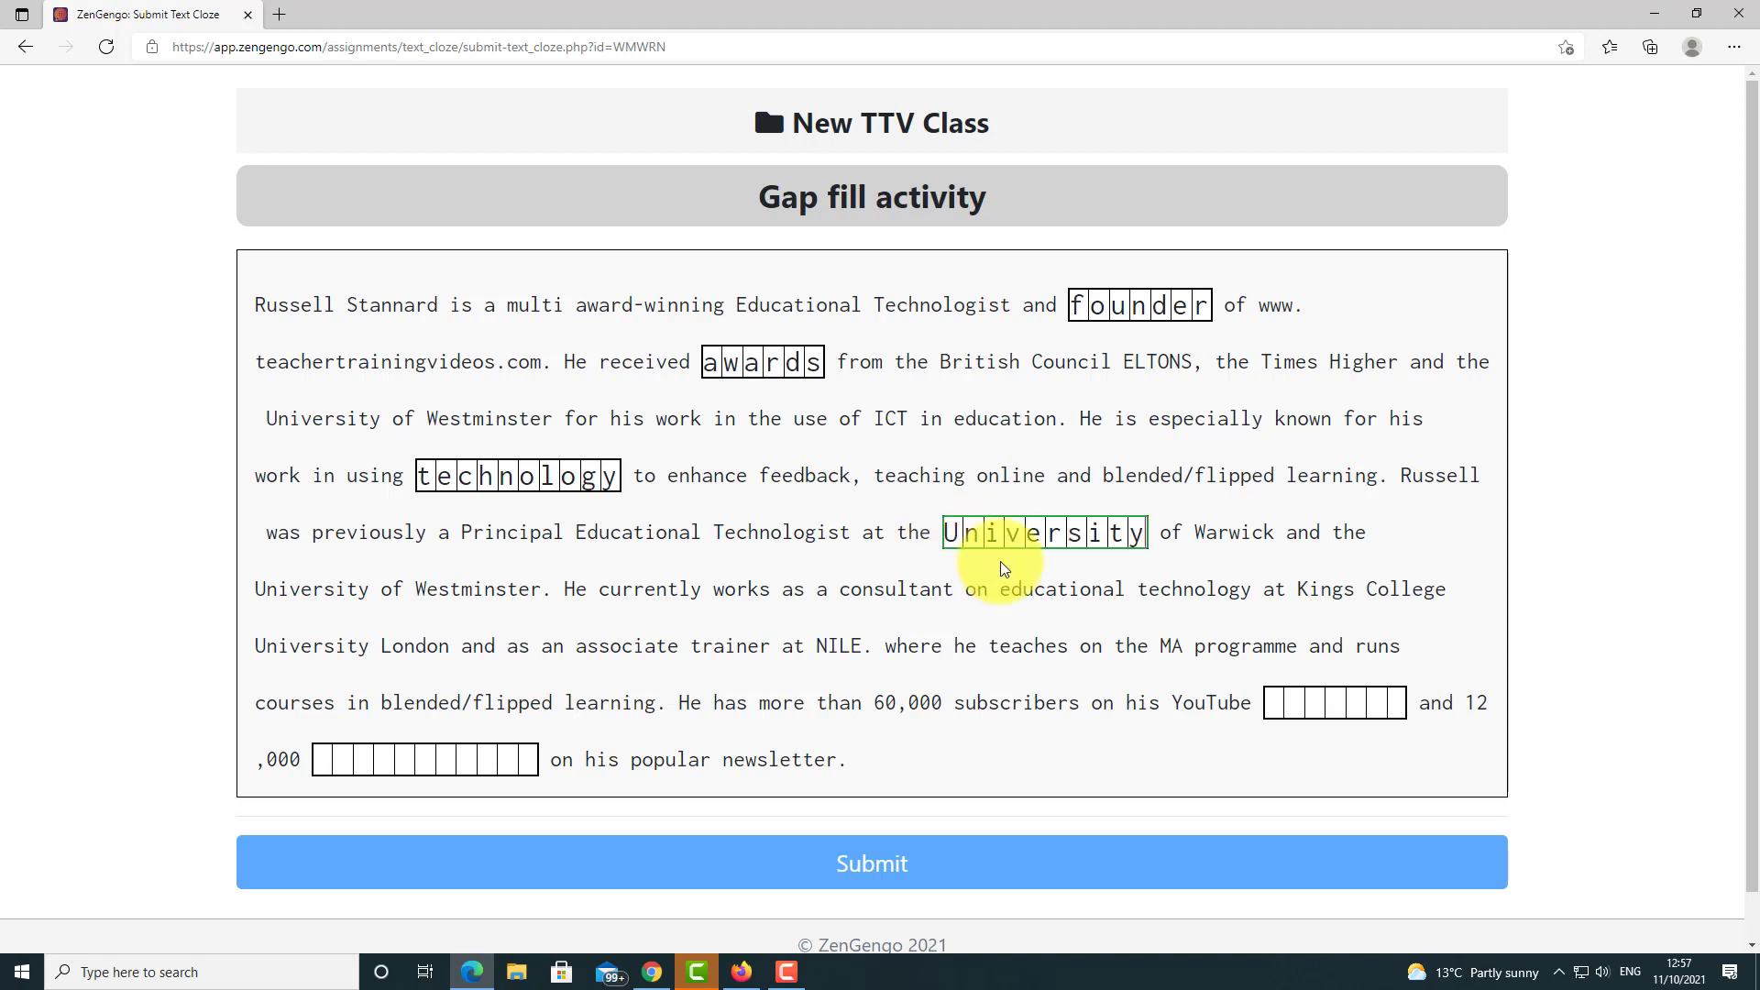
{"action": "left_click", "coordinate": [1278, 713]}
{"action": "type", "text": "channel"}
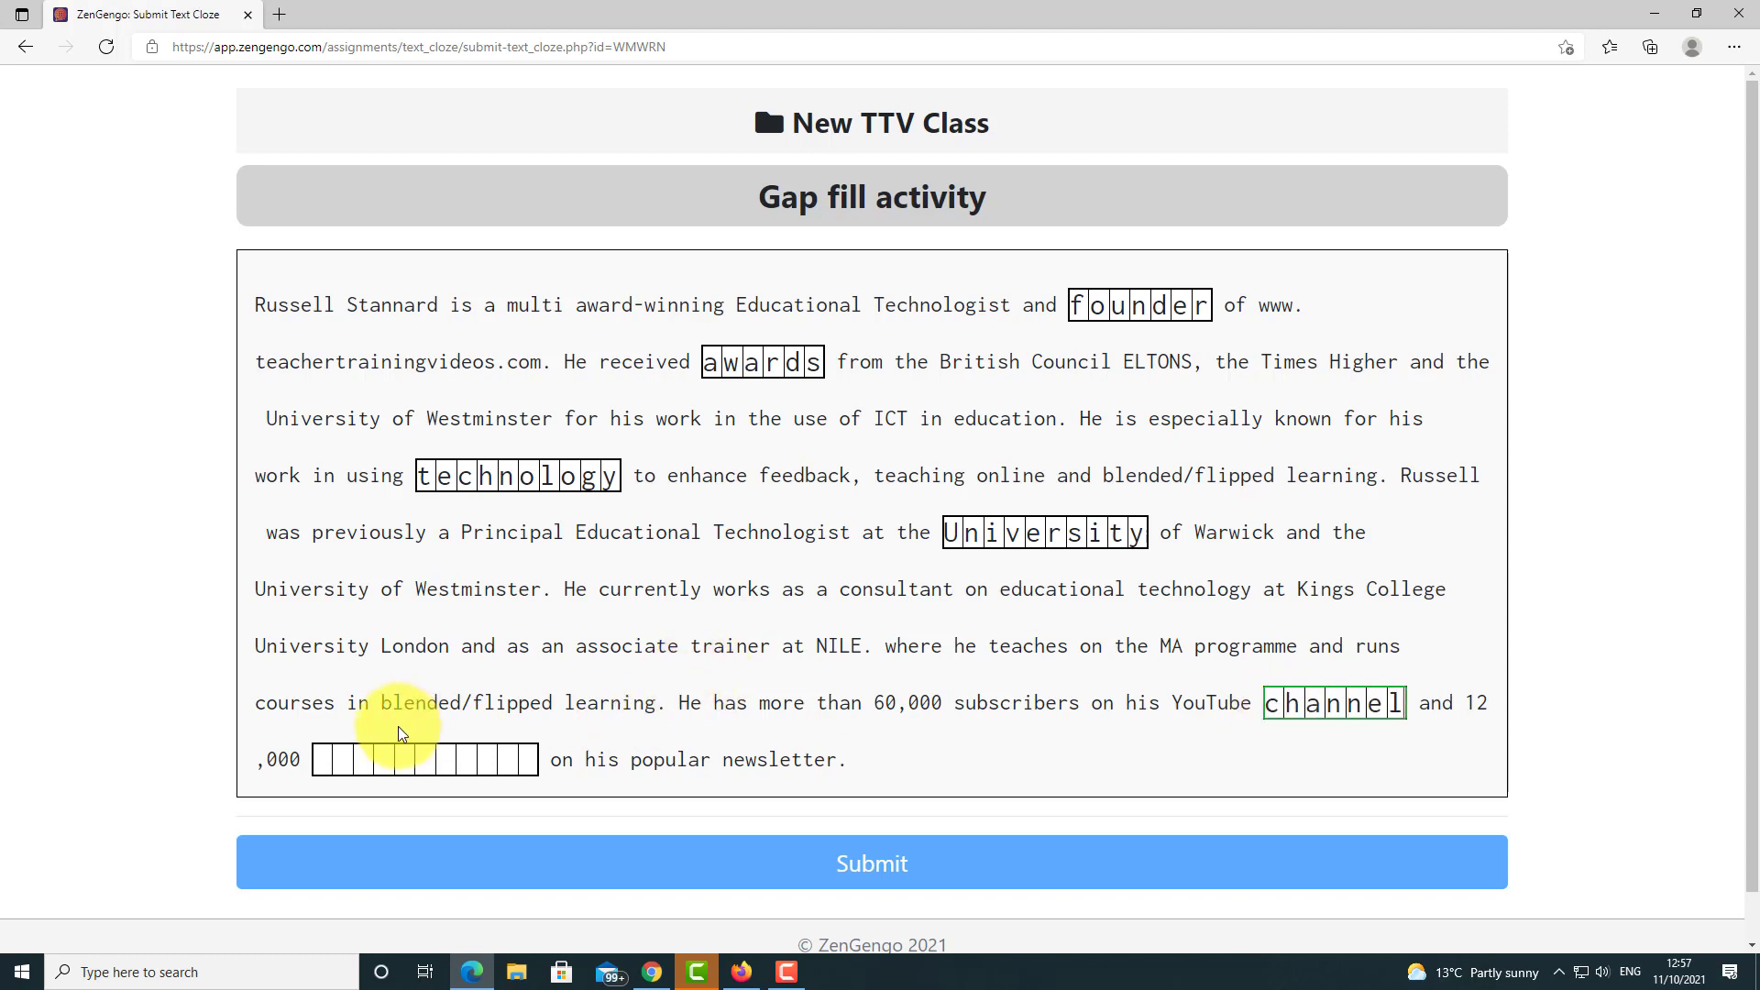
{"action": "left_click", "coordinate": [360, 761]}
{"action": "type", "text": "subs"}
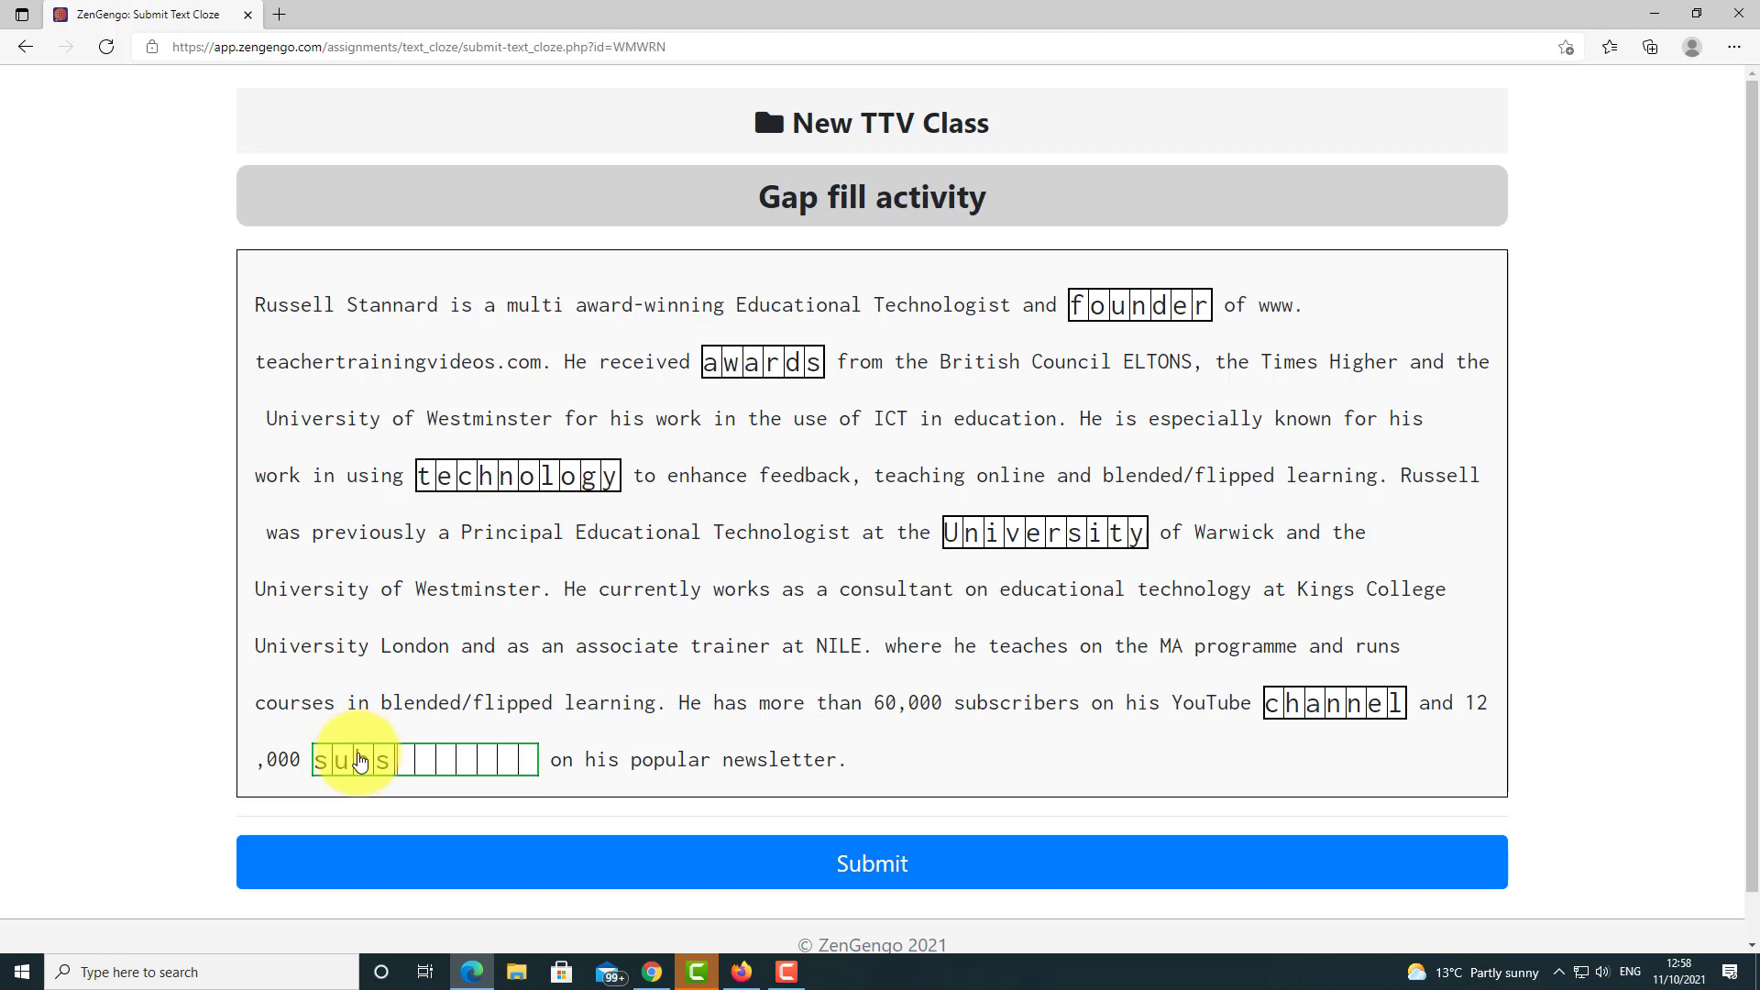
{"action": "type", "text": "cribers"}
- Submit the completed gap fill assignment, confirming the submission, and review the marked answers
{"action": "left_click", "coordinate": [871, 861]}
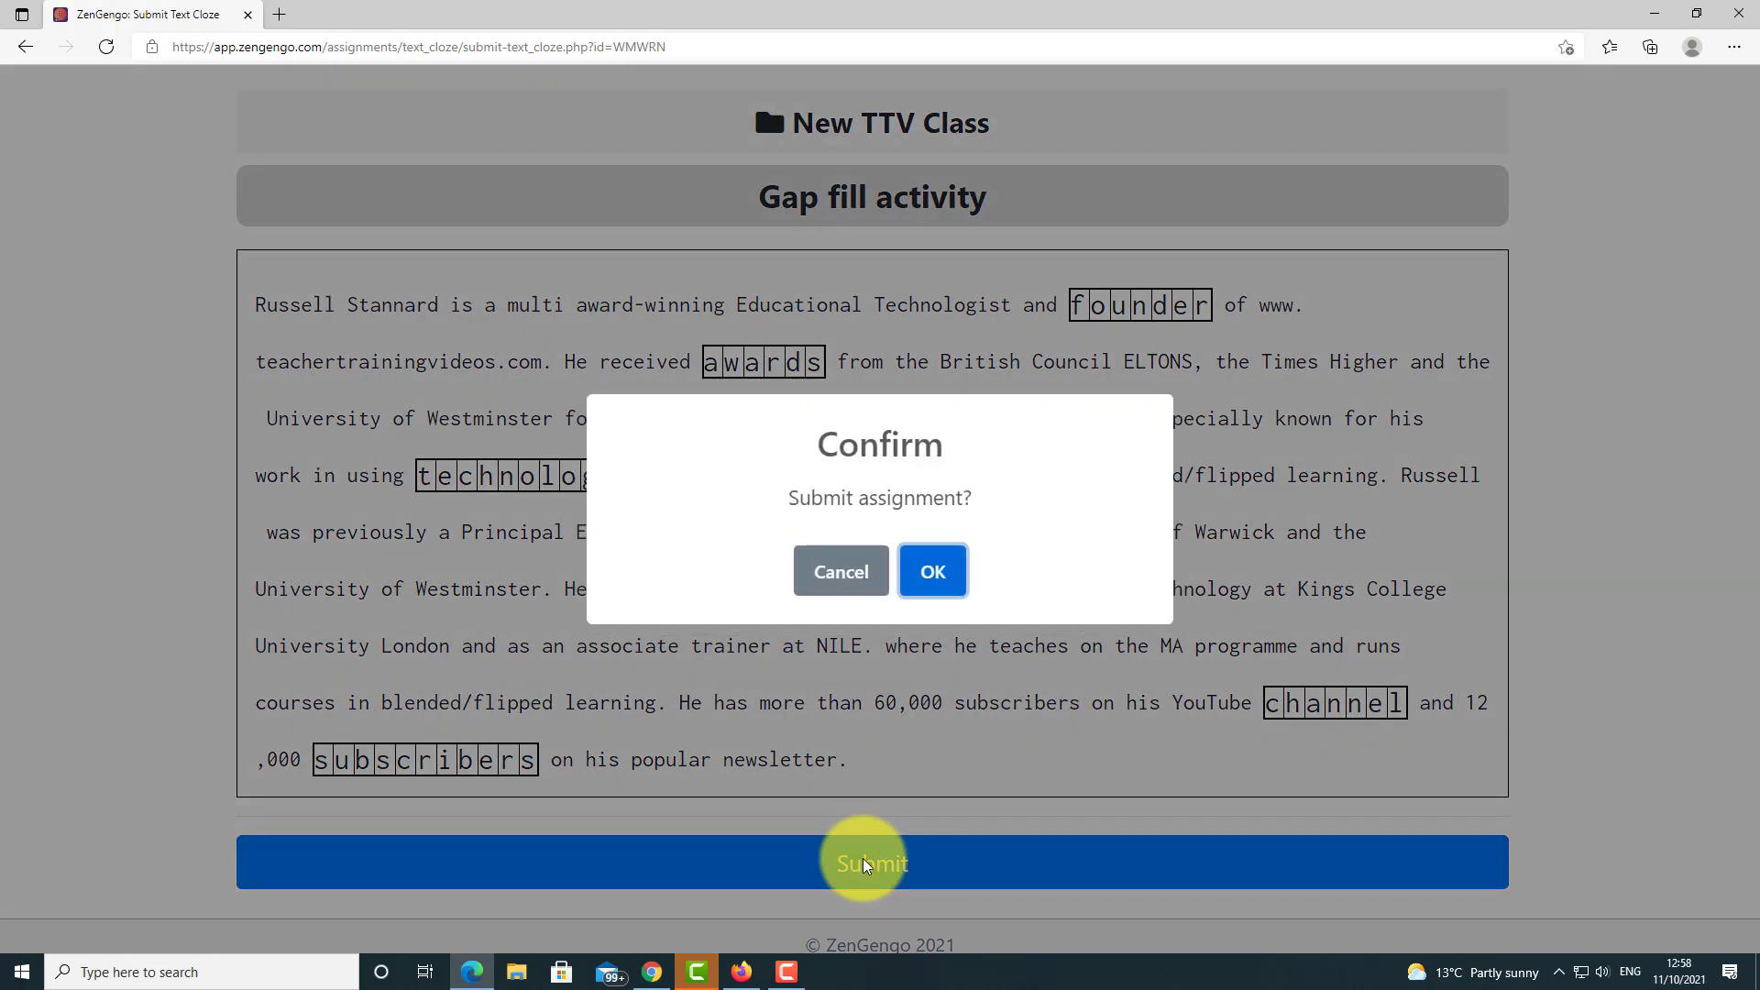
{"action": "left_click", "coordinate": [933, 572]}
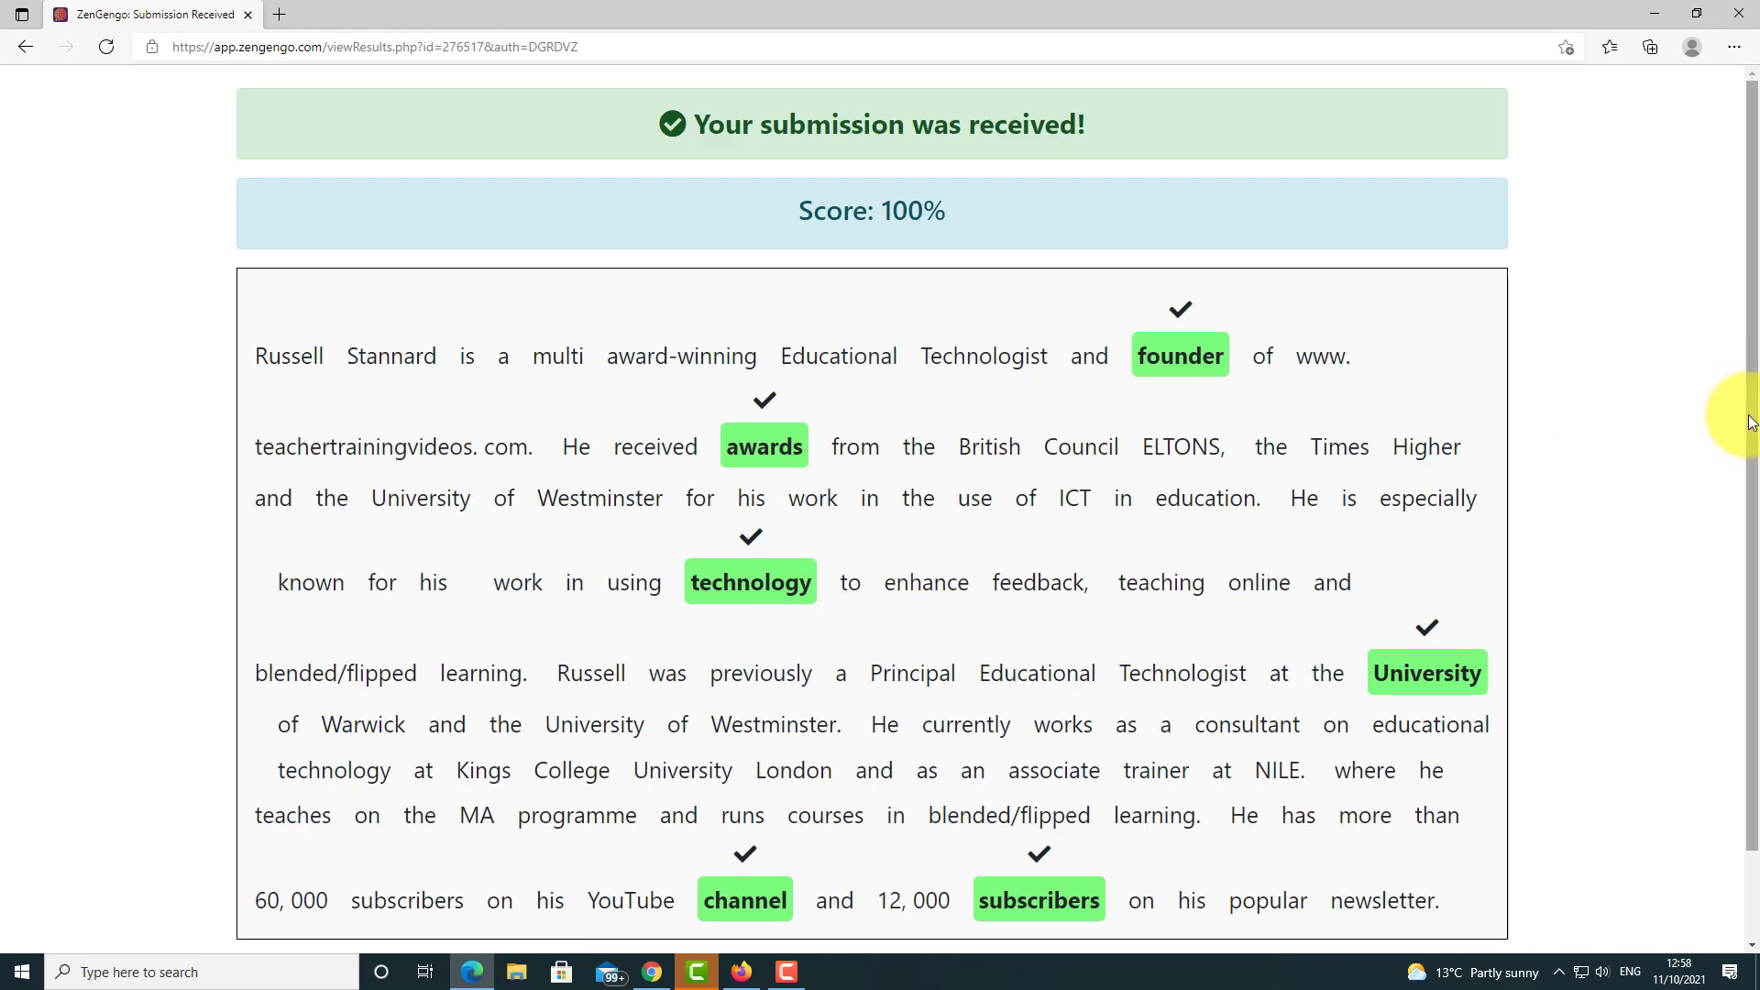
{"action": "left_click_drag", "start_coordinate": [1741, 412], "coordinate": [1752, 447]}
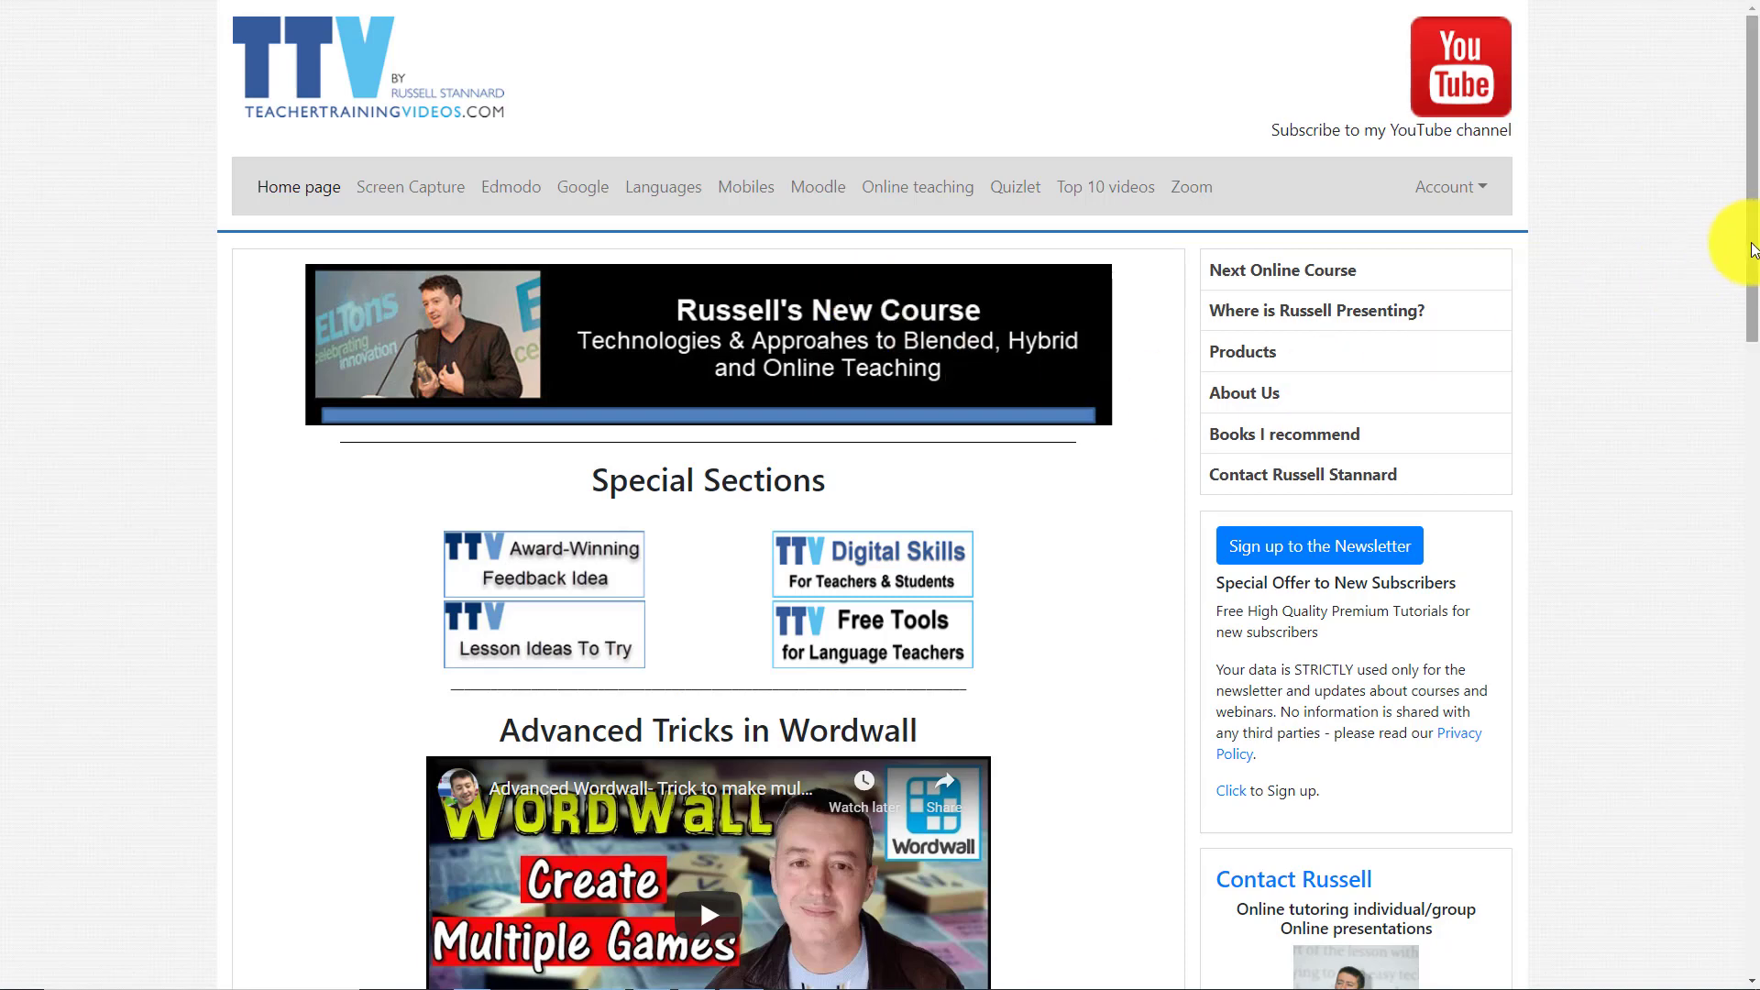
{"action": "left_click_drag", "start_coordinate": [1754, 225], "coordinate": [1752, 478]}
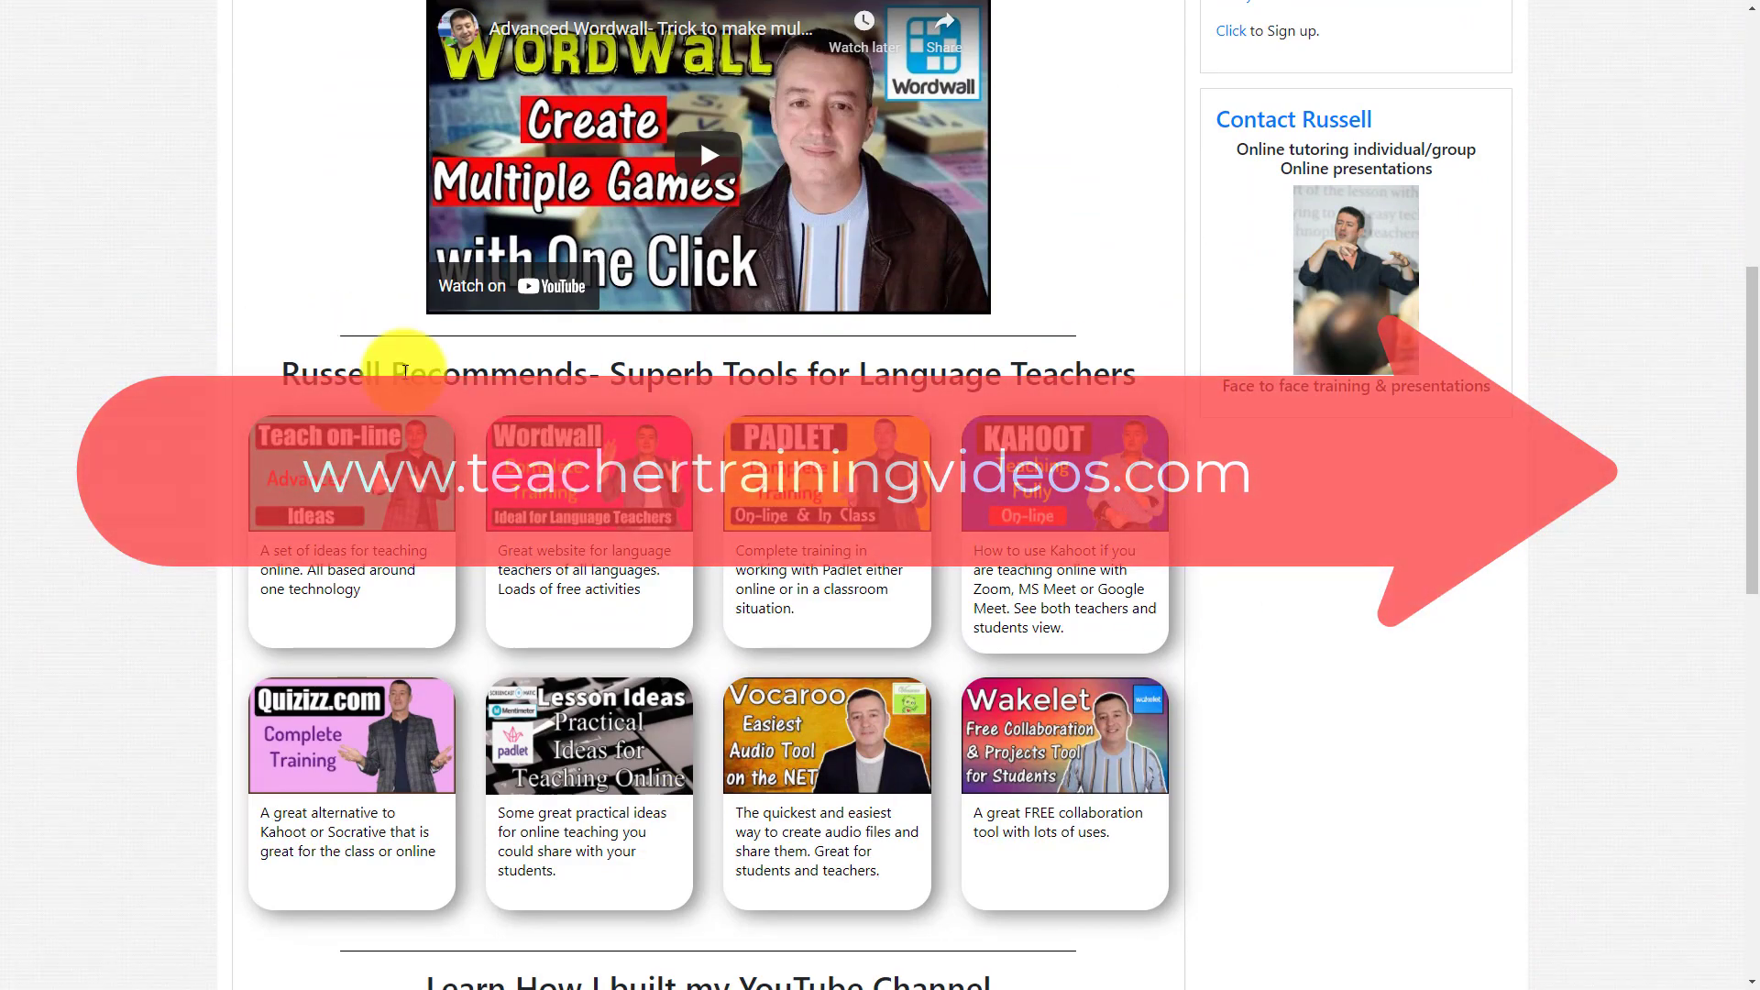
{"action": "left_click_drag", "start_coordinate": [1750, 445], "coordinate": [1746, 175]}
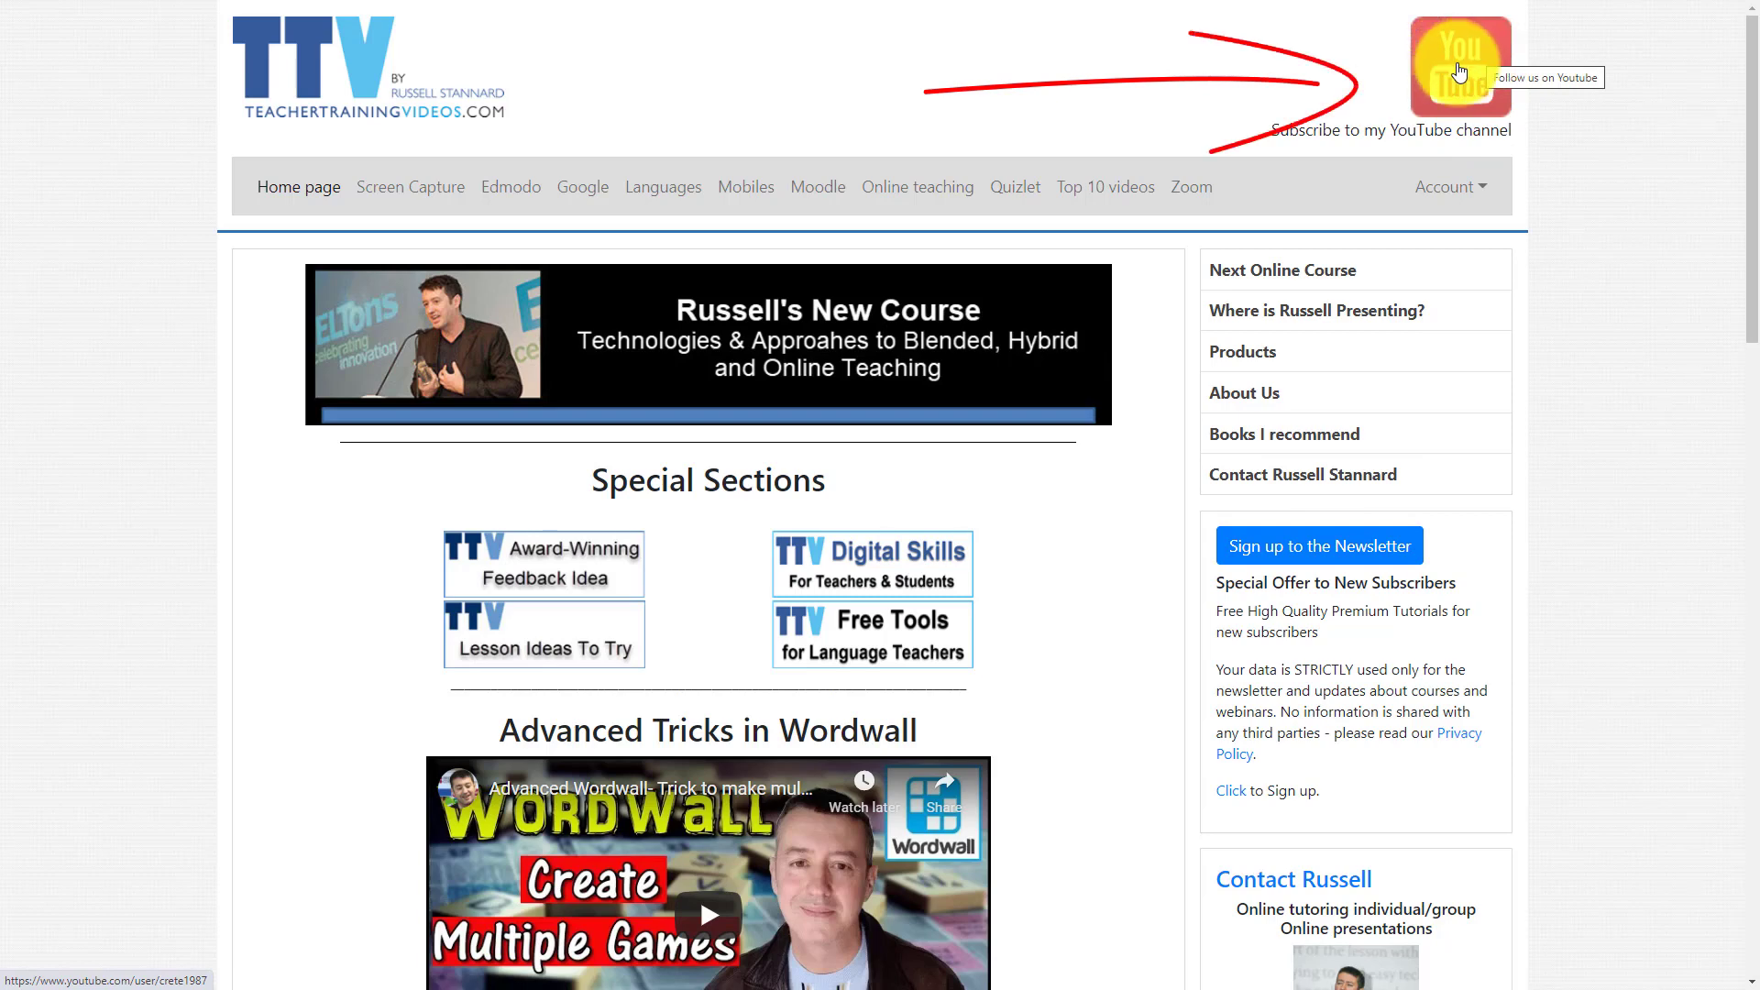
{"action": "left_click_drag", "start_coordinate": [1748, 244], "coordinate": [1755, 449]}
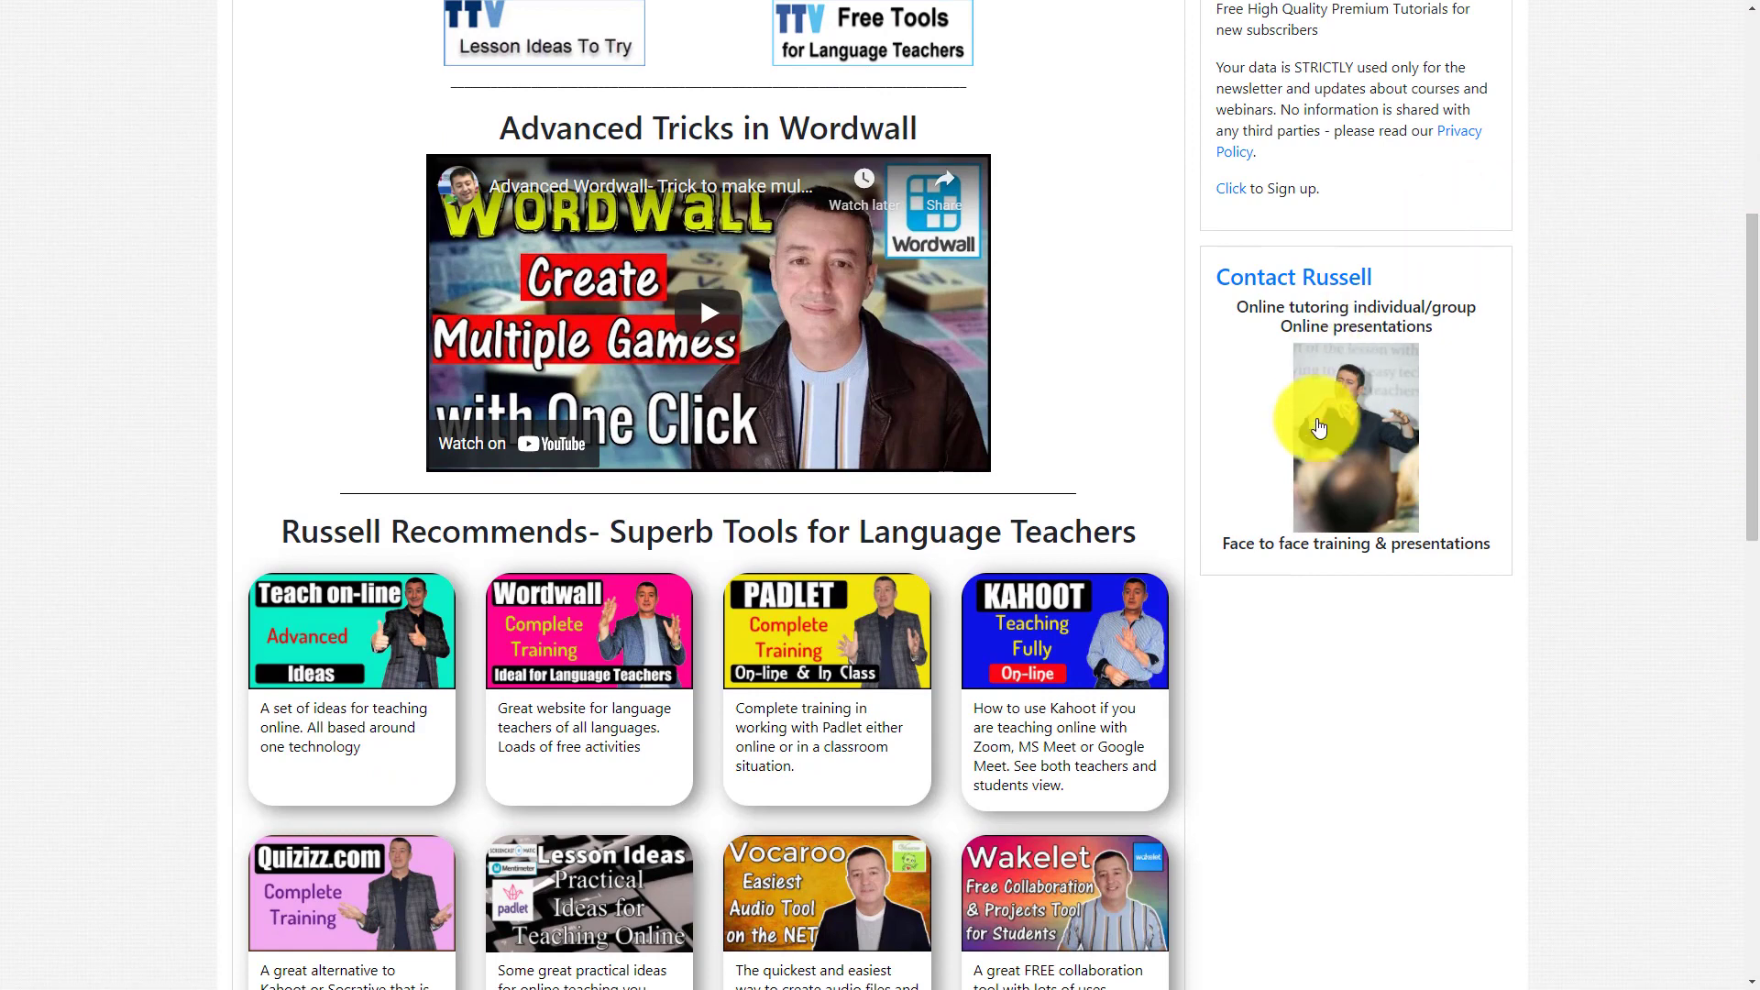